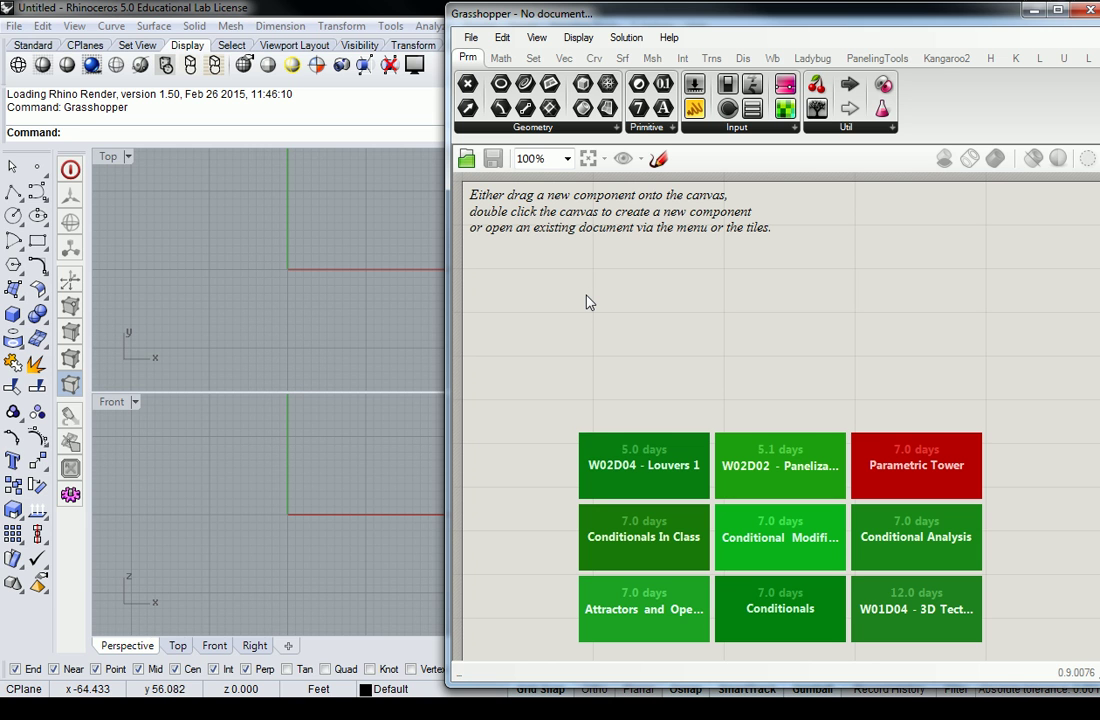
Place a Square Grid component from the Vector > Grid components onto the canvas.
left_click(566, 58)
left_click(545, 127)
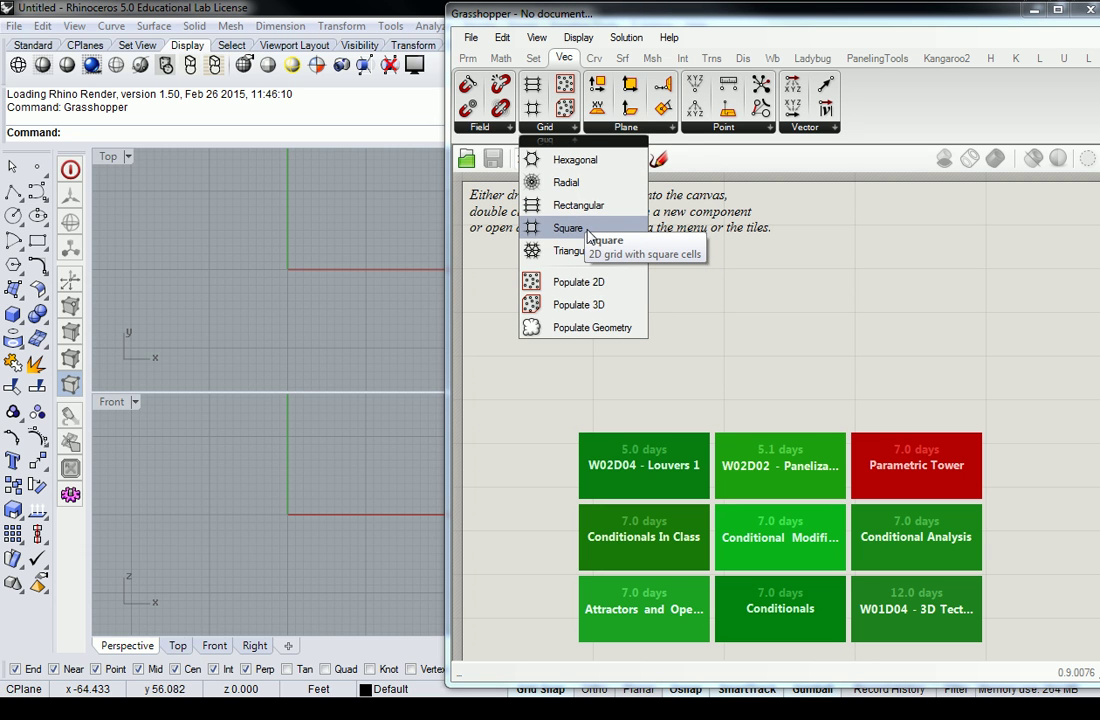
left_click_drag(588, 232, 790, 405)
left_click(712, 385)
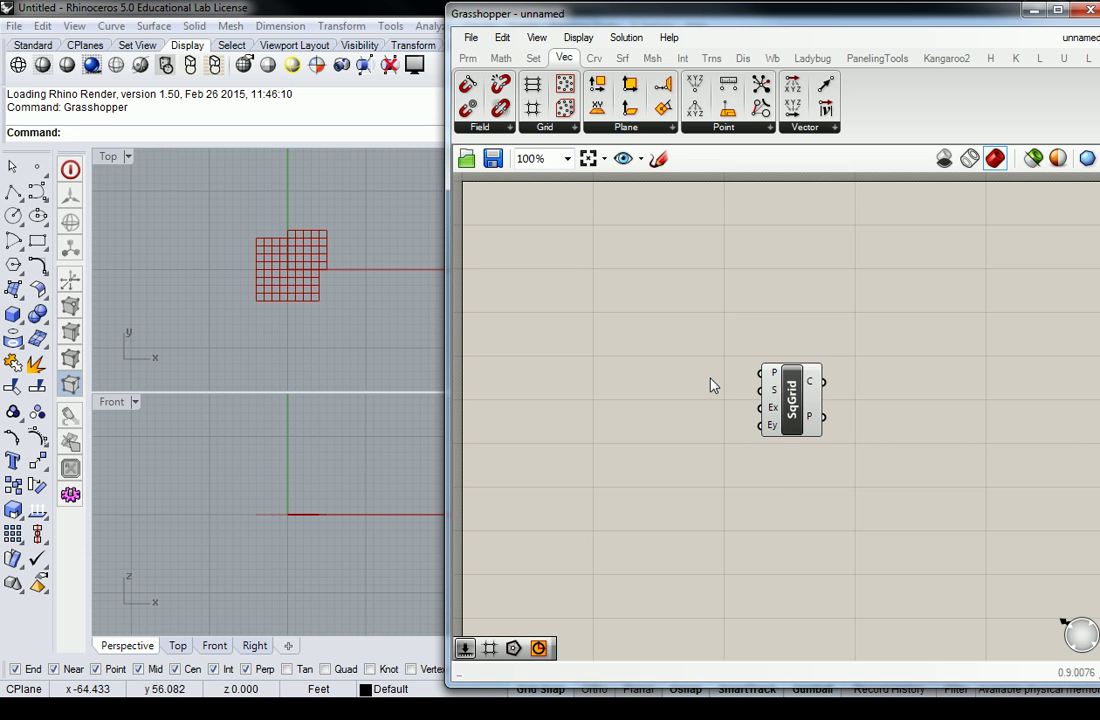
Add 0<10 number sliders and wire them to the grid's Size, Extent X and Extent Y inputs.
mouse_move(745, 422)
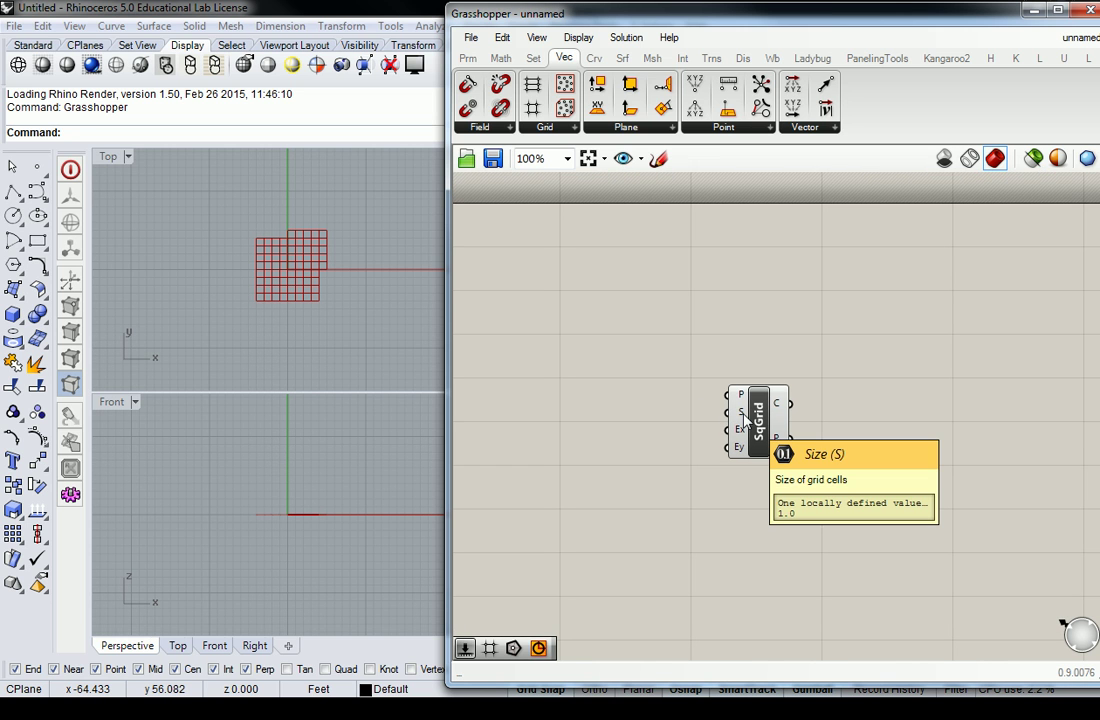
double_click(624, 416)
type("0<10")
key("Return")
left_click(624, 420)
left_click_drag(670, 418, 730, 431)
left_click_drag(662, 468, 728, 448)
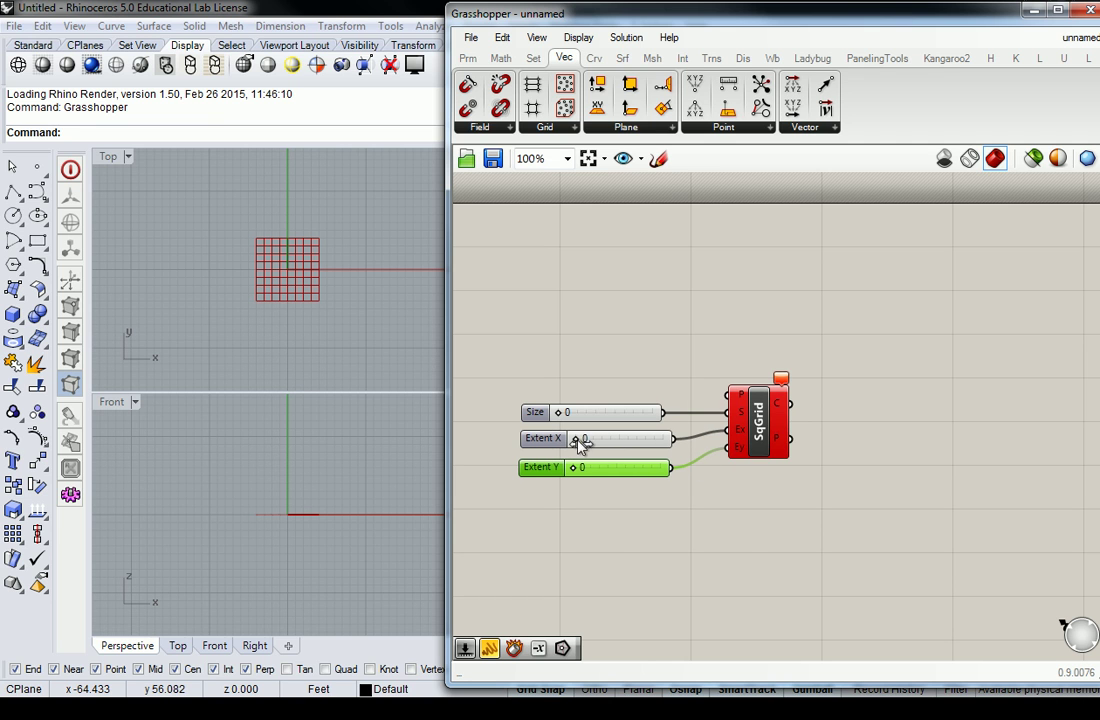
Set the sliders to Size 8, Extent X 10 and Extent Y 10, framing the grid in Top view.
left_click_drag(576, 440, 646, 441)
left_click_drag(579, 468, 662, 439)
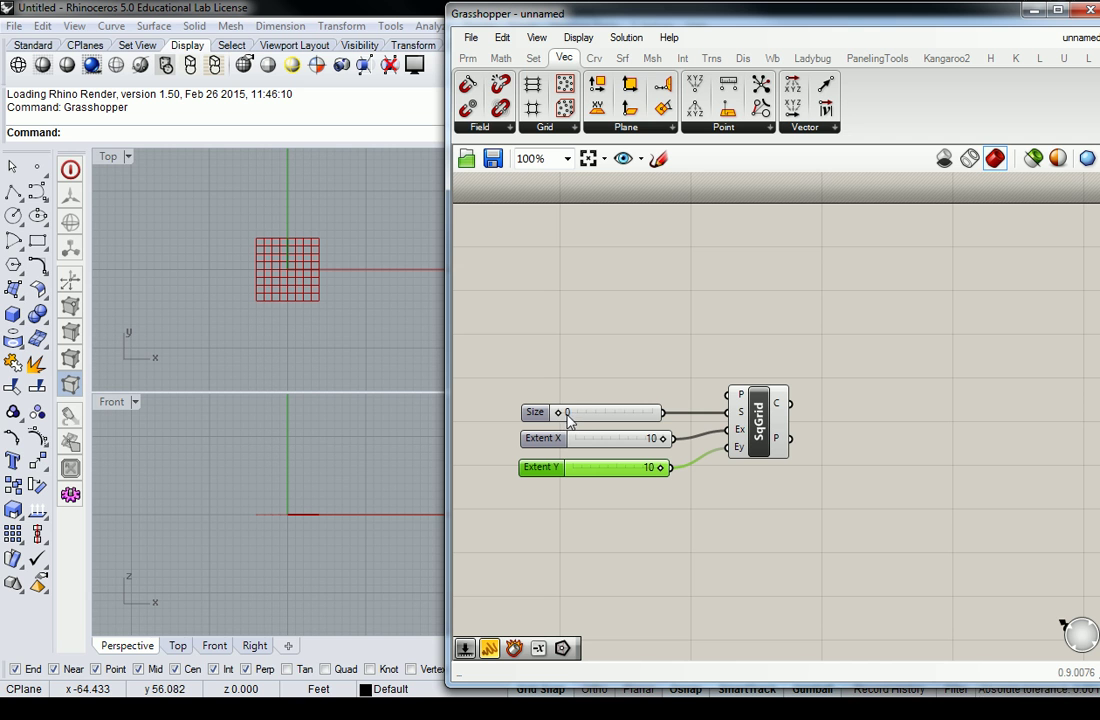
left_click_drag(566, 413, 621, 417)
left_click(387, 273)
scroll(300, 300, "down", 4)
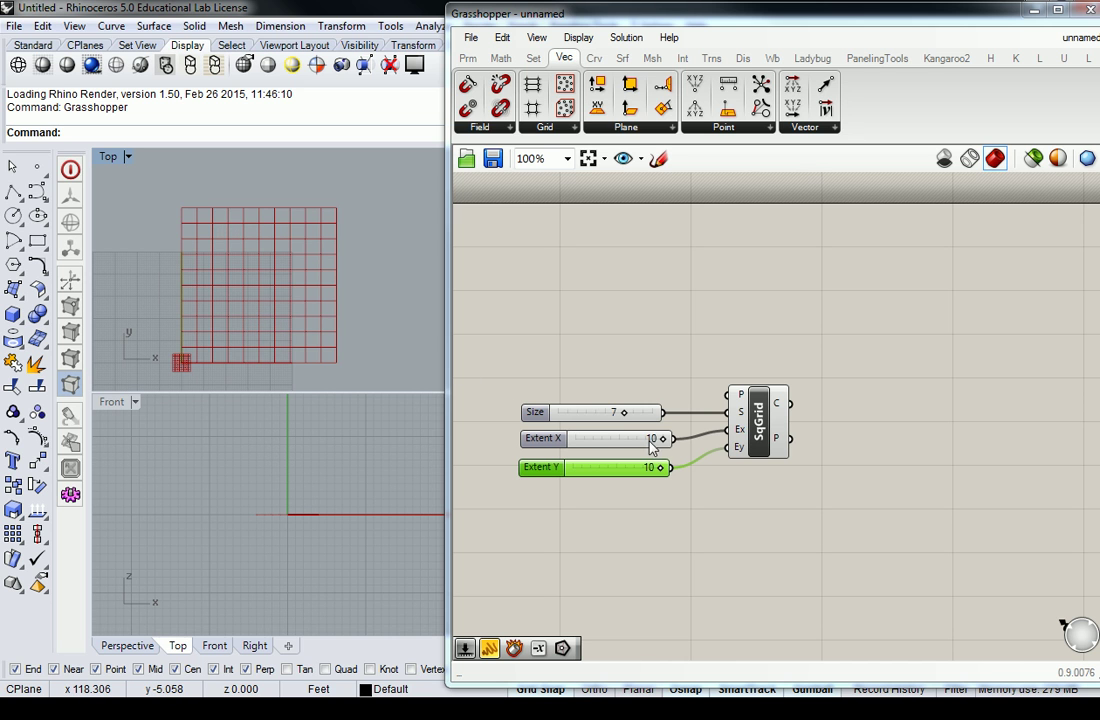
left_click_drag(620, 418, 624, 413)
left_click(302, 307)
scroll(329, 329, "down", 2)
right_click_drag(334, 340, 352, 312)
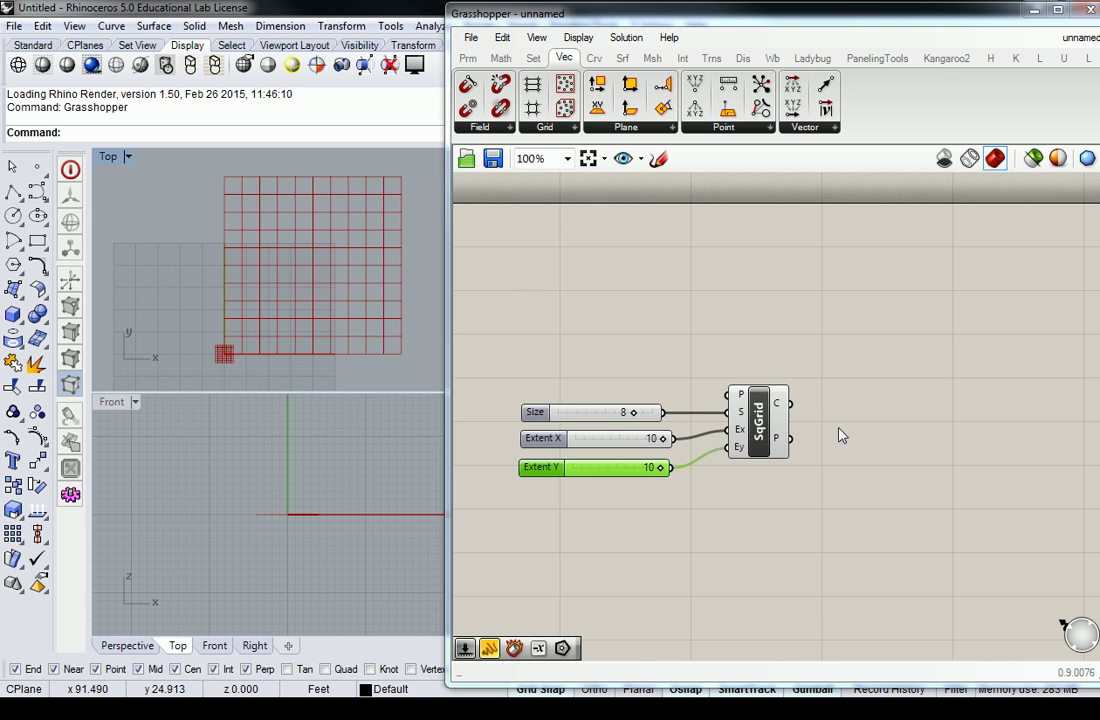
Add a Geometry > Surface parameter fed by the Square Grid's cells output.
right_click_drag(837, 435, 760, 412)
mouse_move(706, 388)
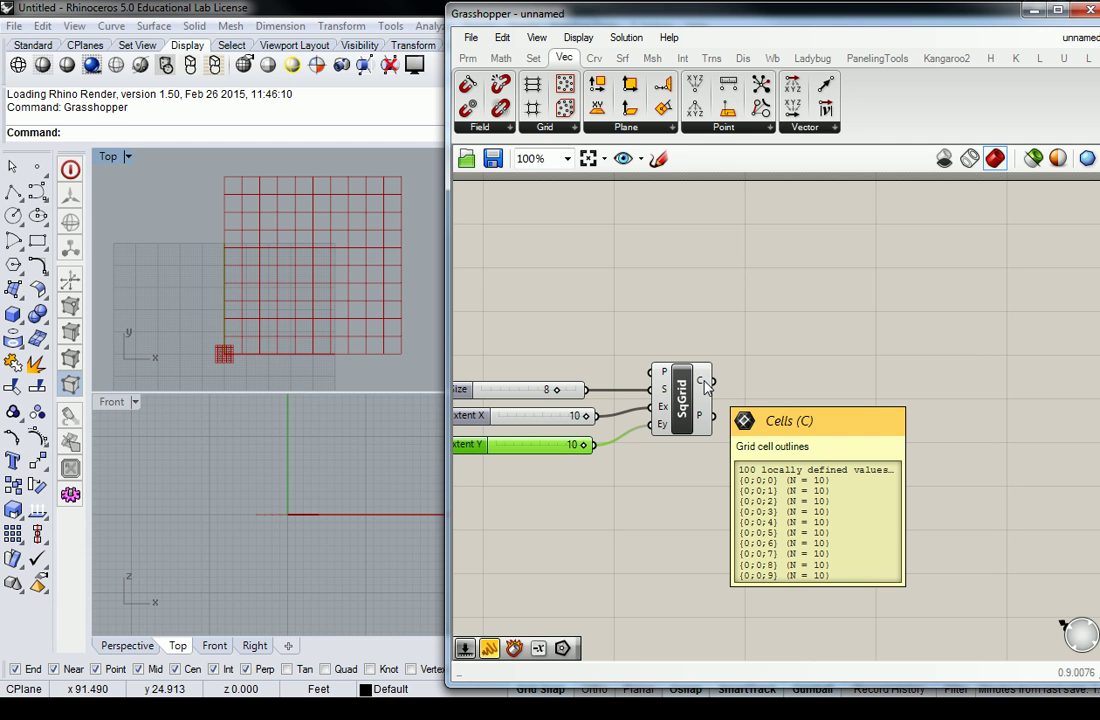
left_click(690, 275)
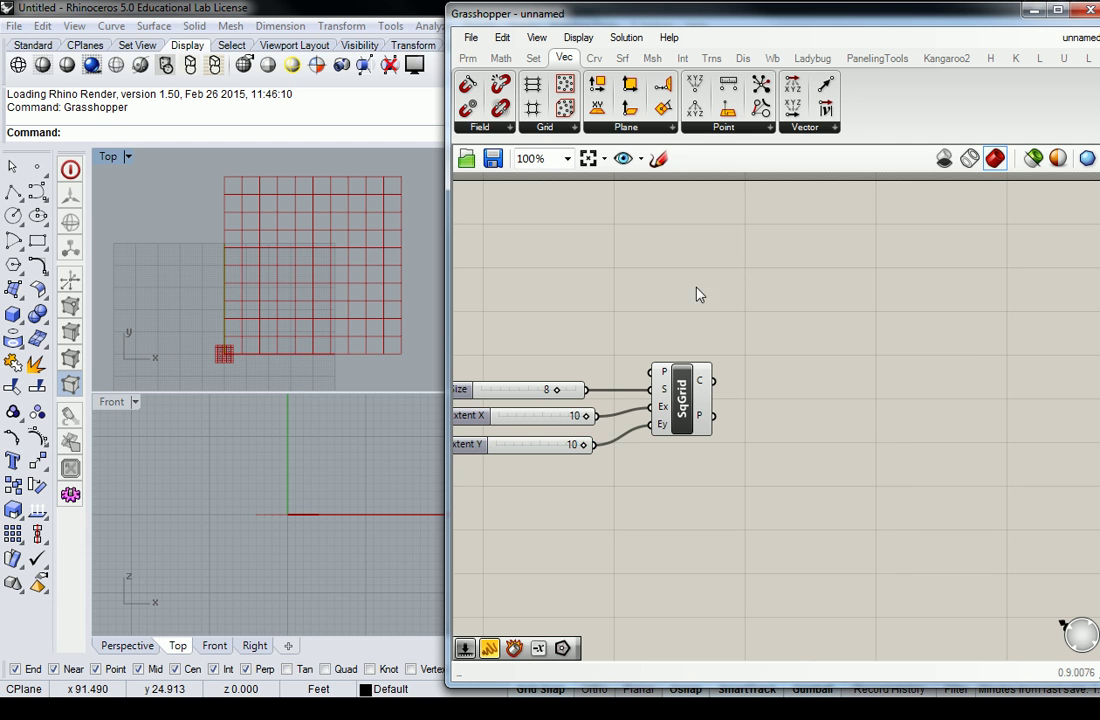
left_click(626, 60)
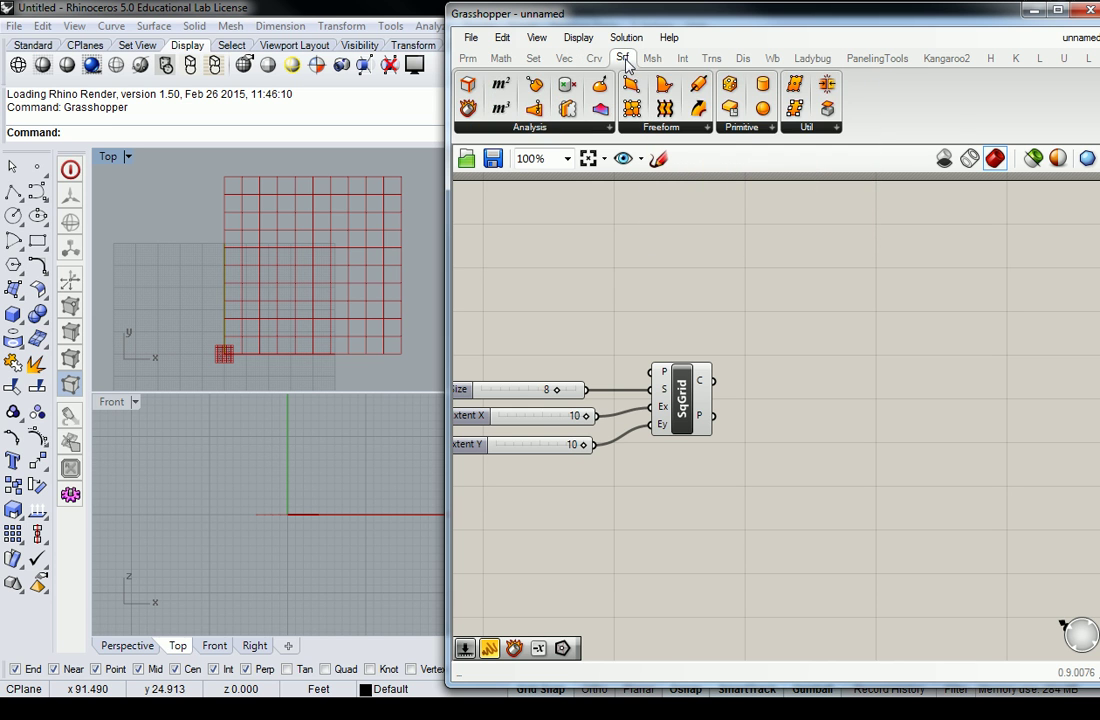
left_click(467, 60)
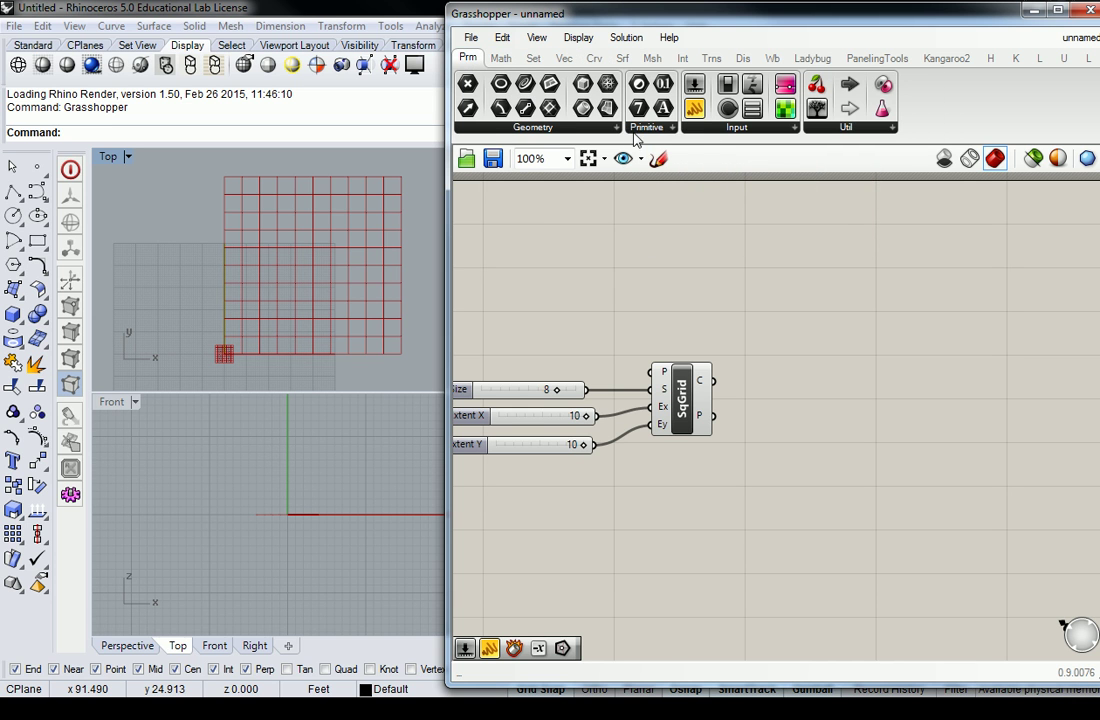
left_click(532, 127)
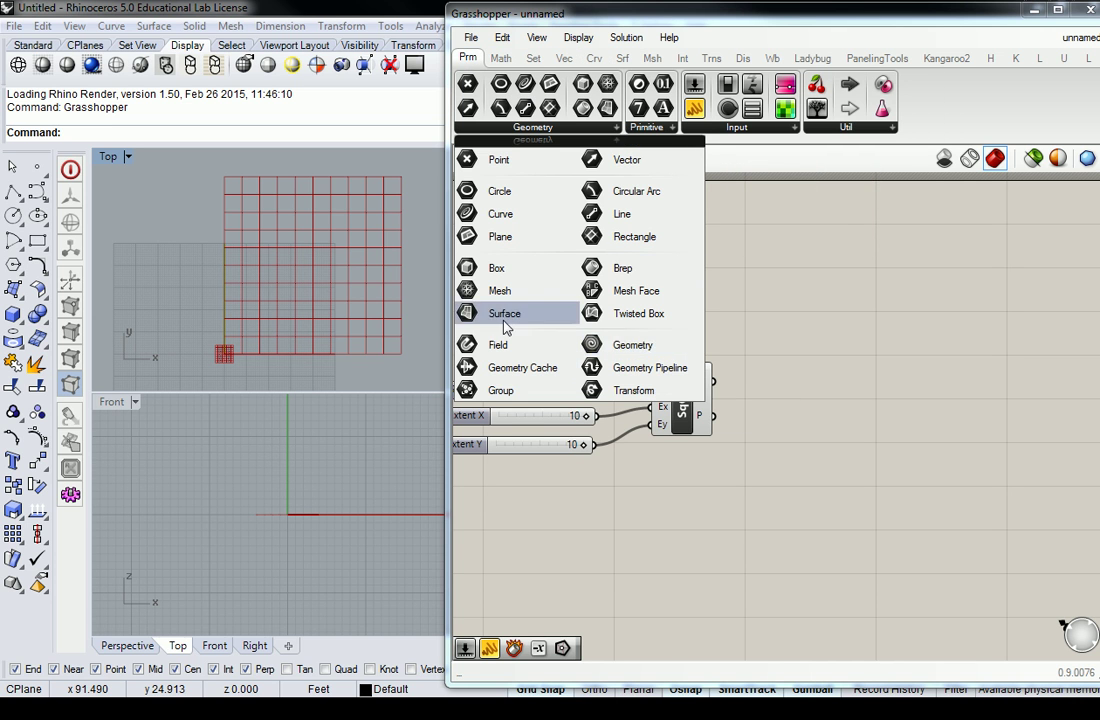
left_click_drag(510, 314, 757, 386)
left_click(780, 388)
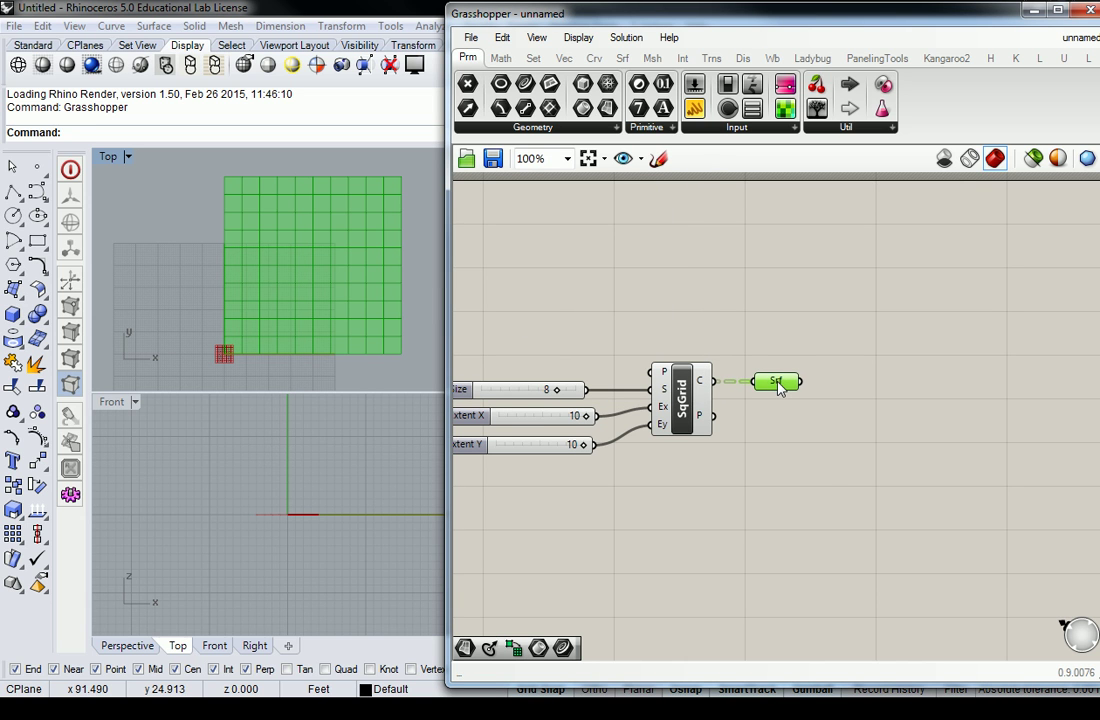
mouse_move(782, 390)
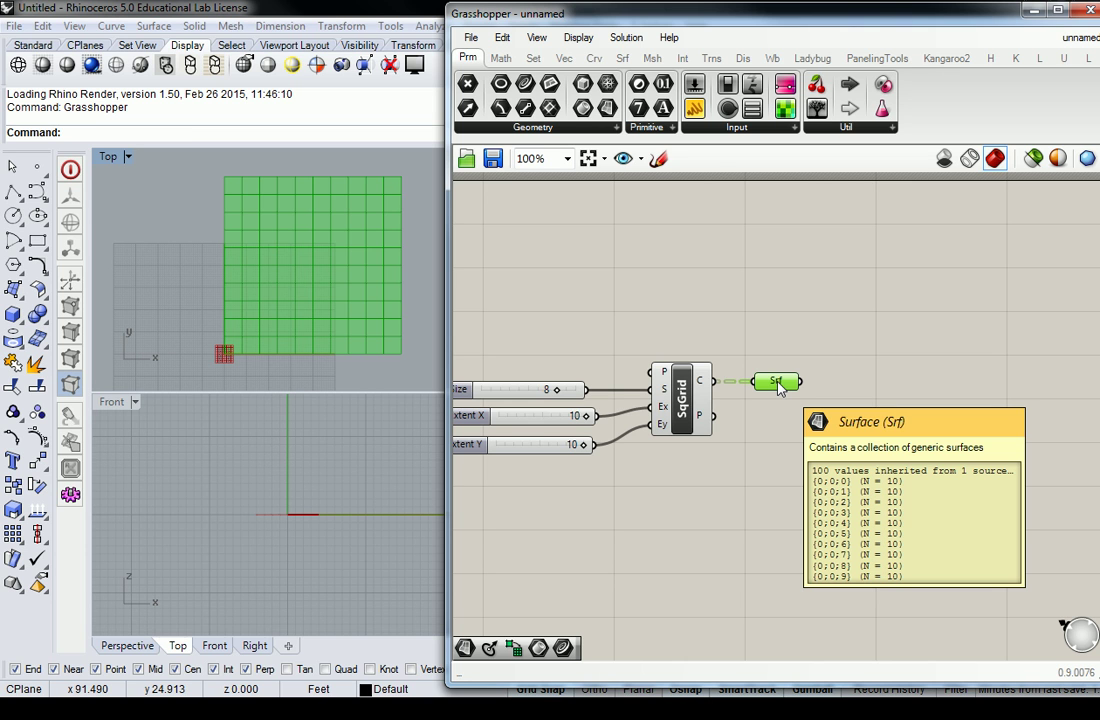
left_click(761, 346)
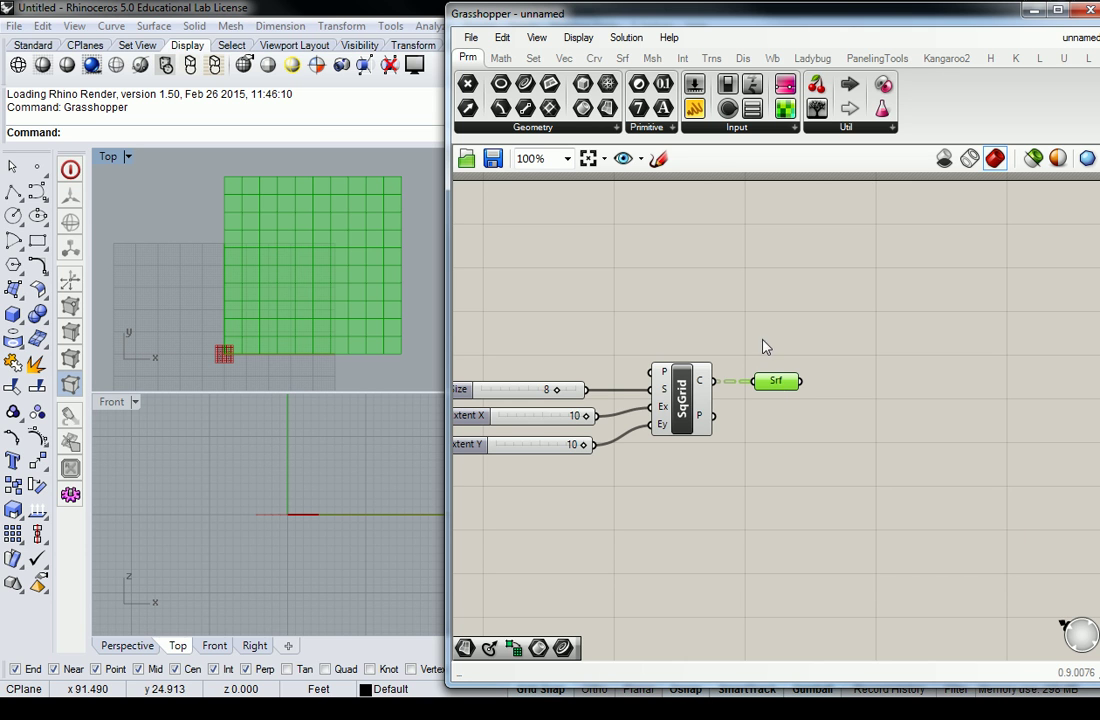
Group the Square Grid component under the label 'Vect > Grid'.
left_click(682, 400)
key("ctrl+g")
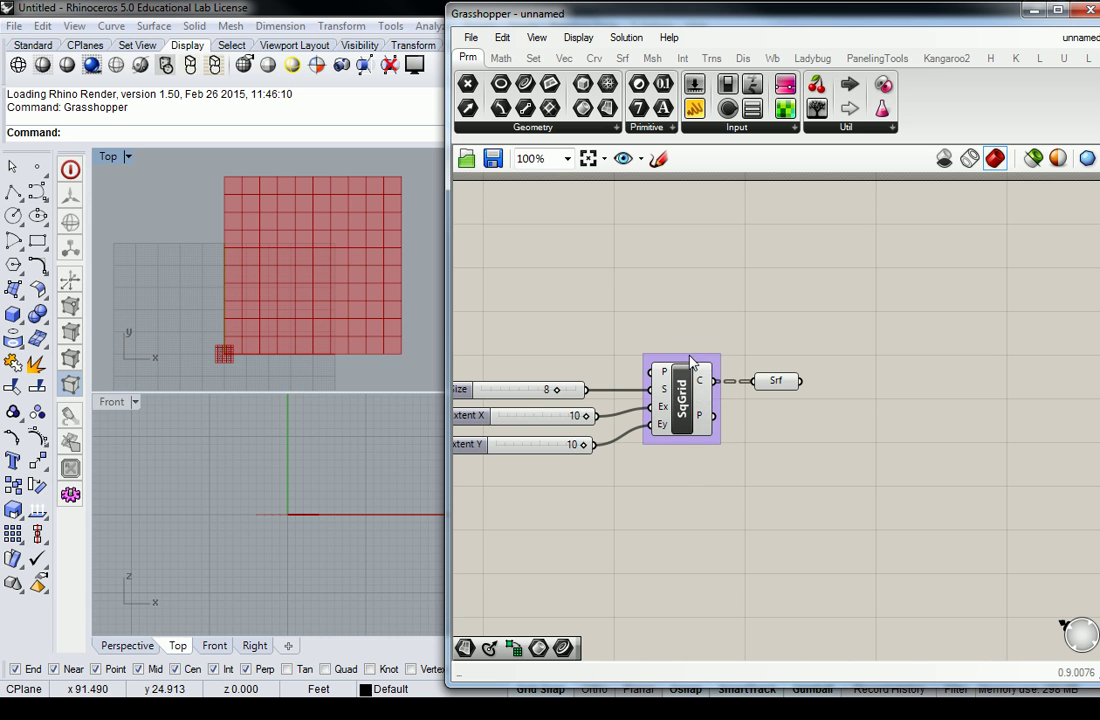
right_click(690, 357)
type("Vect > Grid")
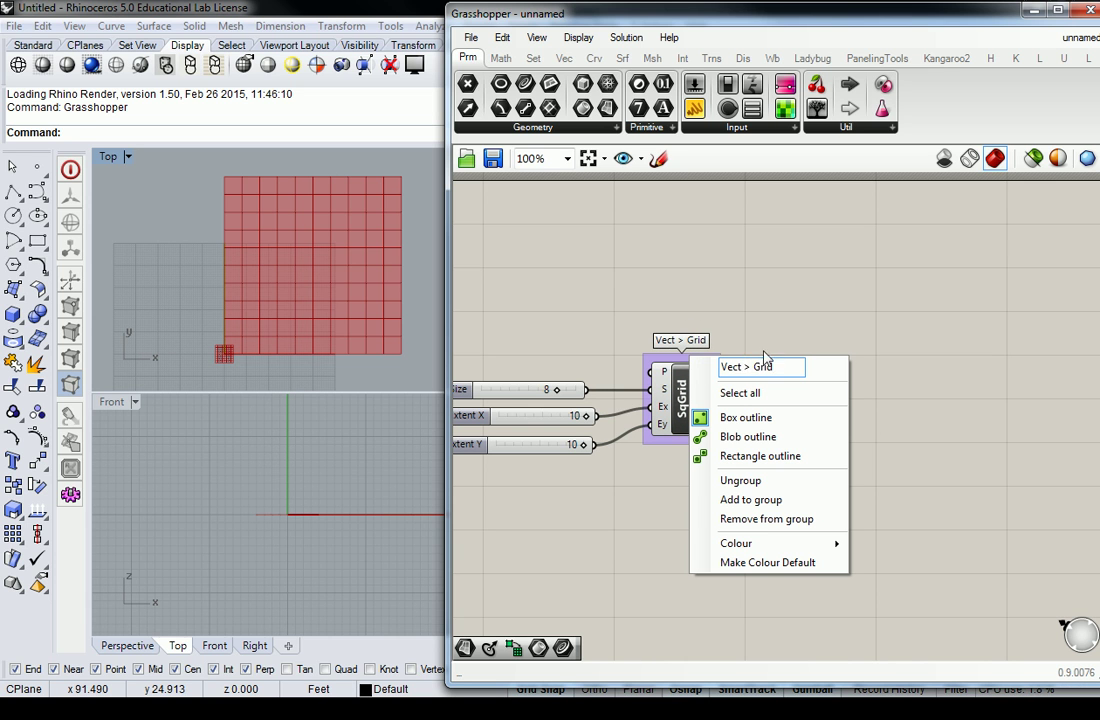
key("Return")
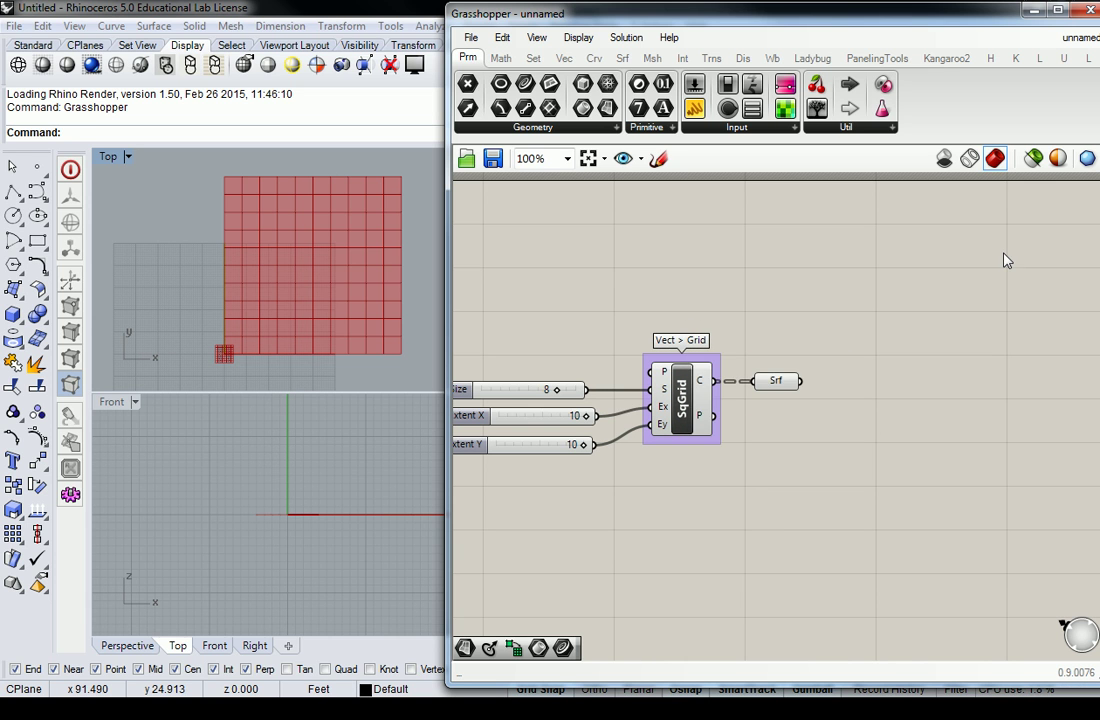
right_click_drag(927, 316, 906, 315)
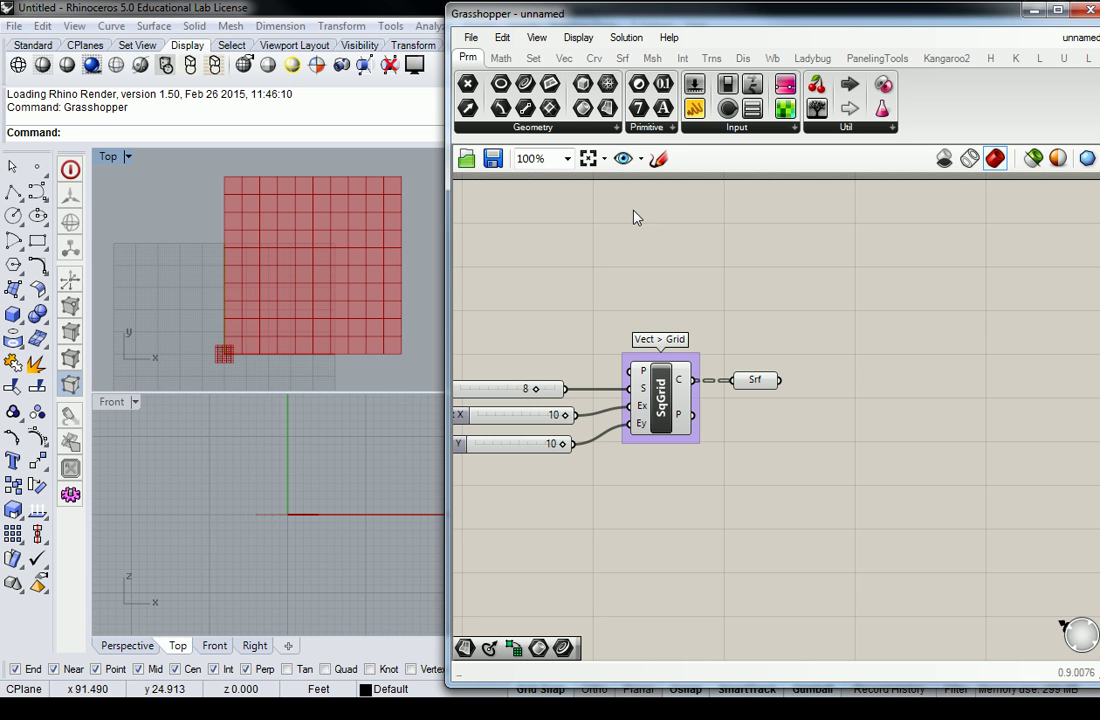
right_click_drag(323, 222, 313, 222)
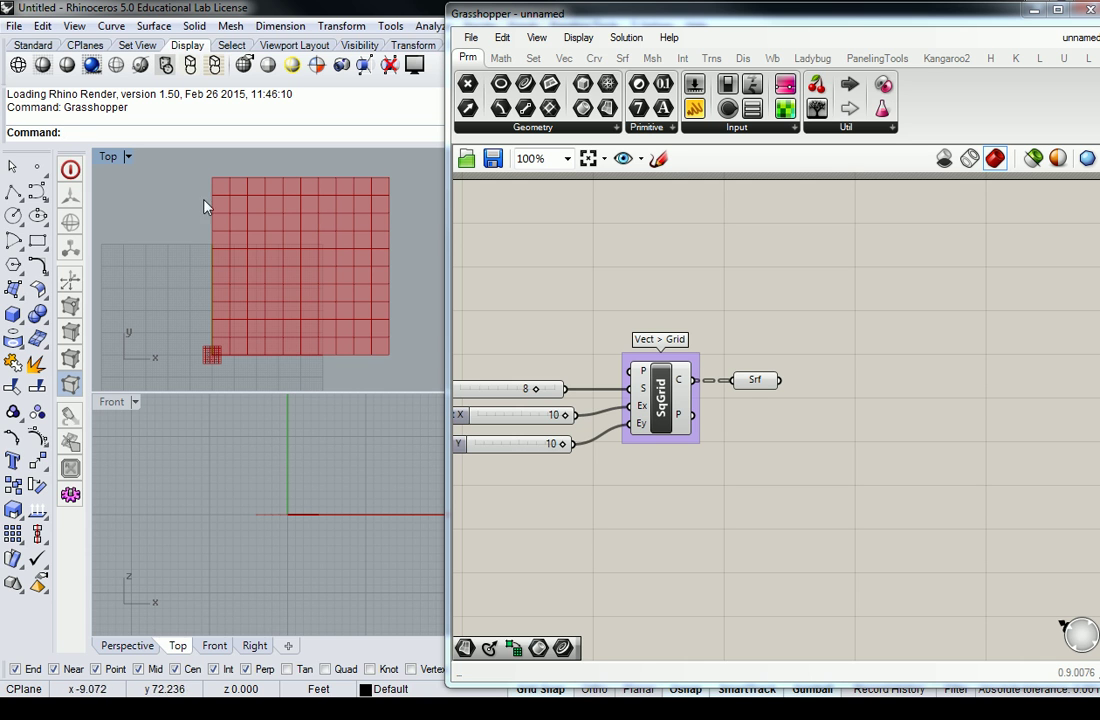
Place a point on Rhino's grid and reference it into a new Point parameter via Set one Point.
left_click(38, 170)
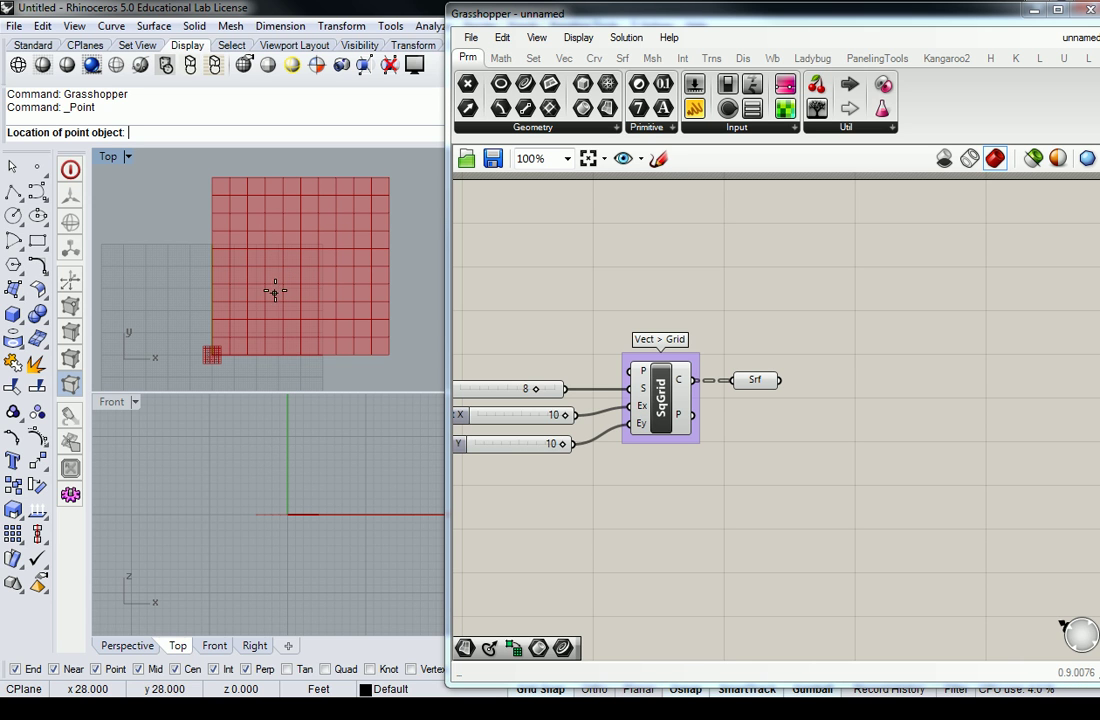
left_click(329, 232)
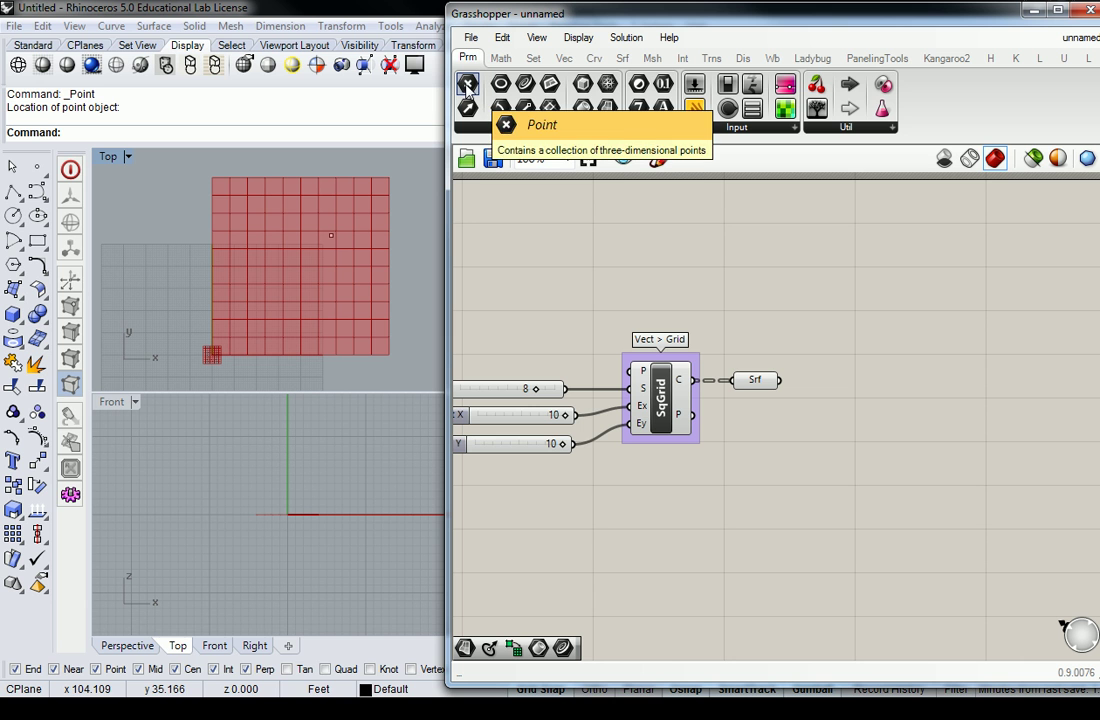
left_click_drag(468, 88, 755, 297)
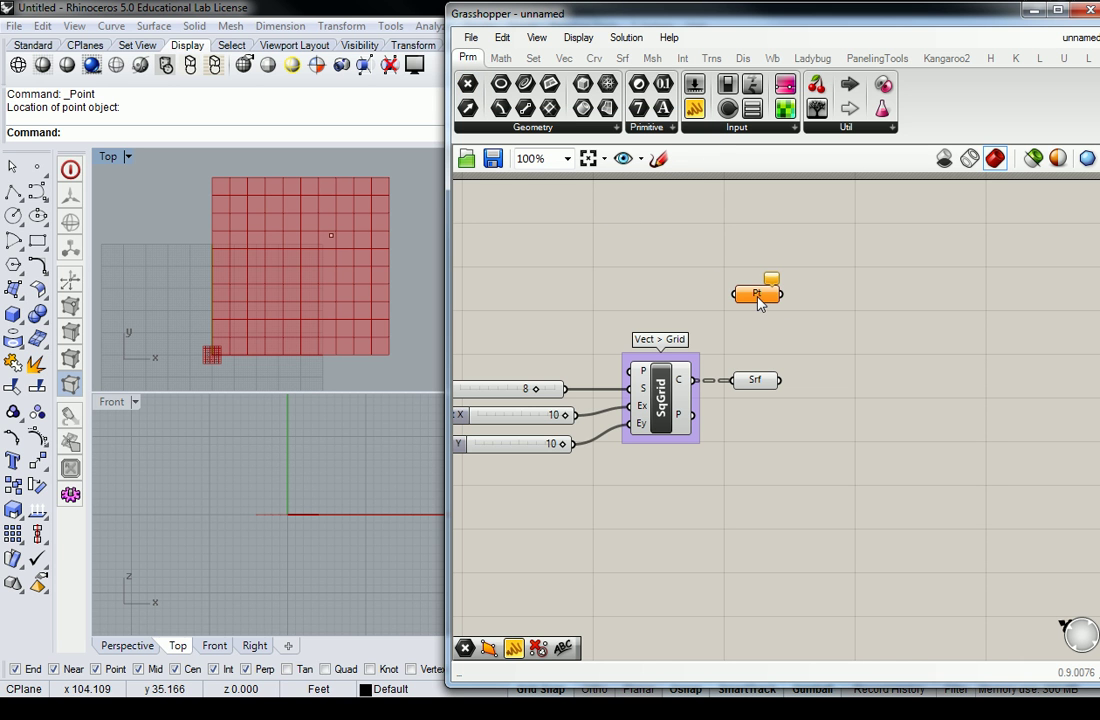
right_click(758, 303)
left_click(810, 533)
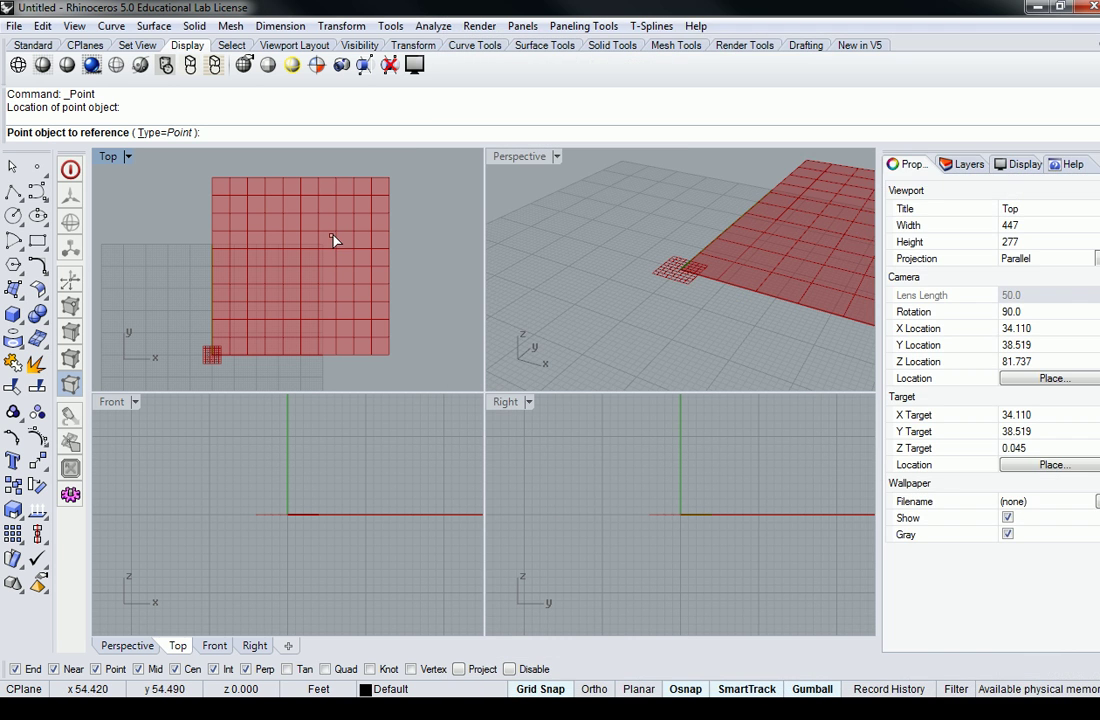
left_click(333, 240)
right_click_drag(769, 263, 713, 277)
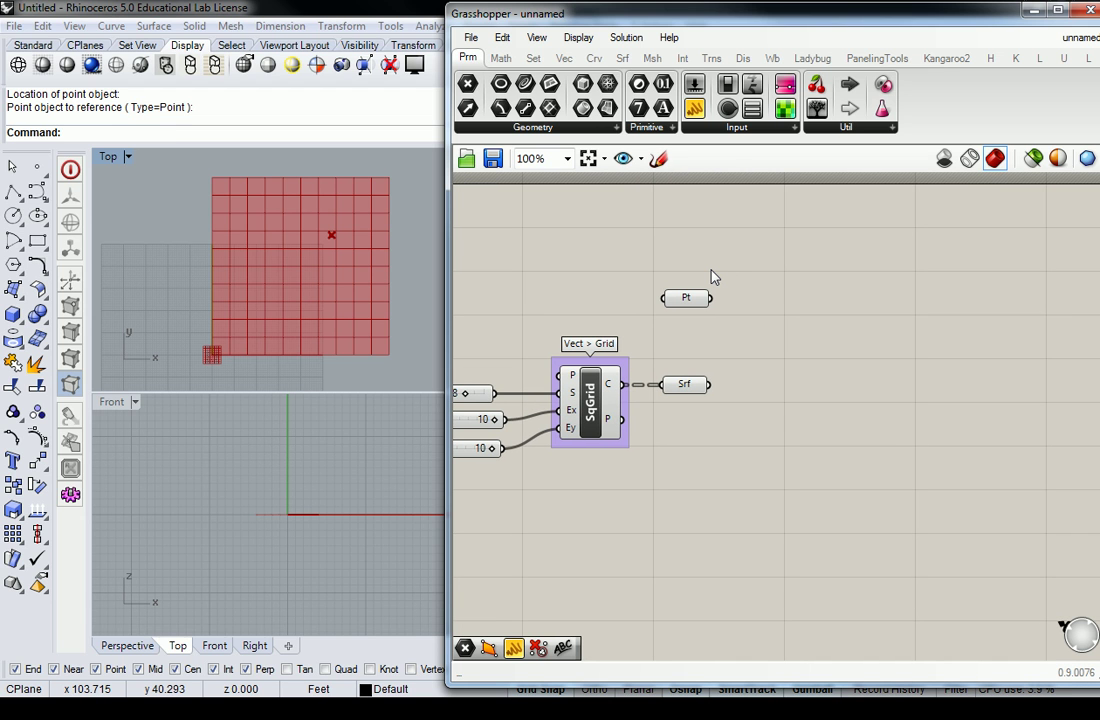
left_click(686, 298)
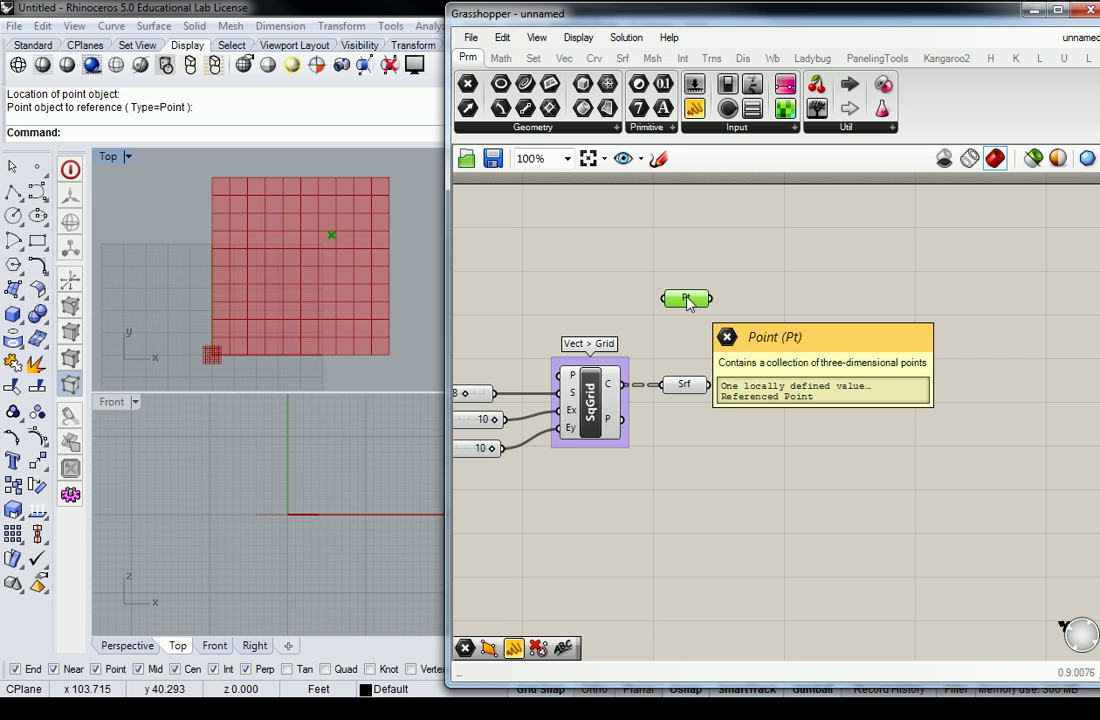
Place a Closest Points component from the Vector > Point list by mistake.
left_click(714, 223)
left_click(594, 58)
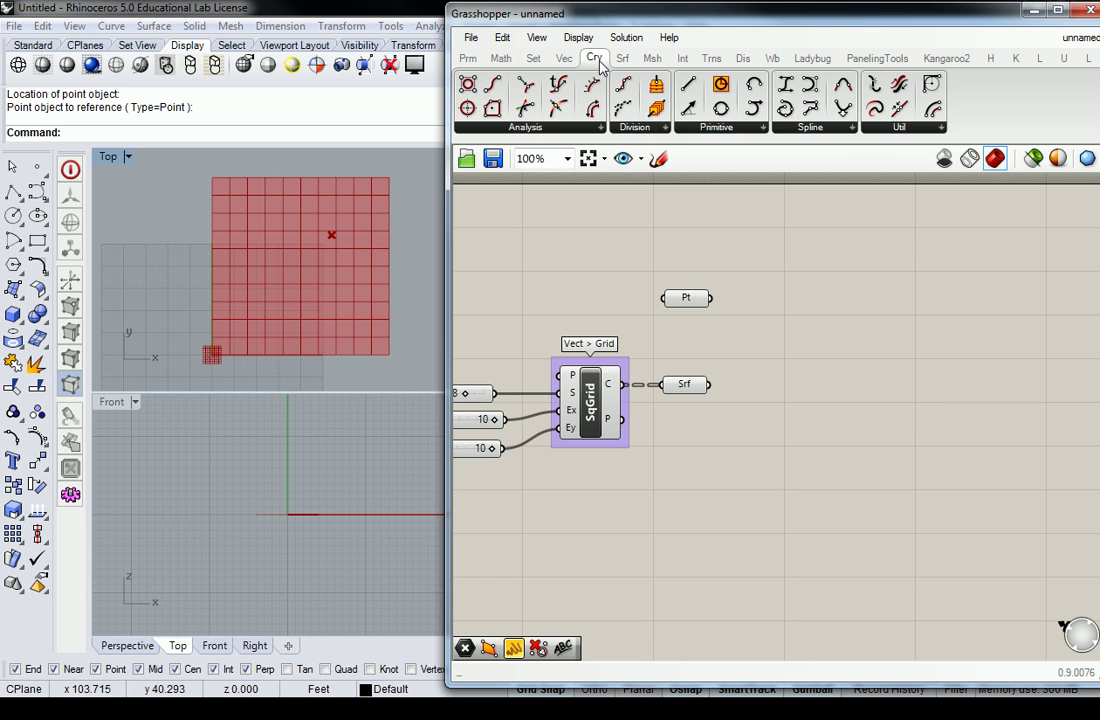
left_click(564, 58)
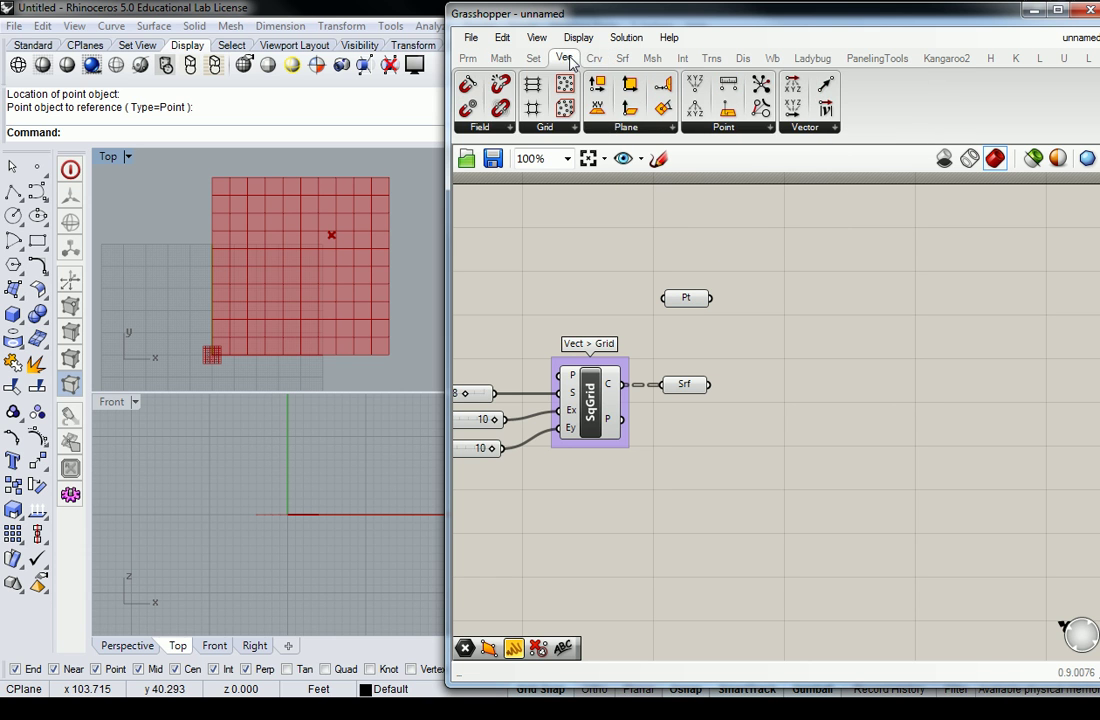
left_click(755, 127)
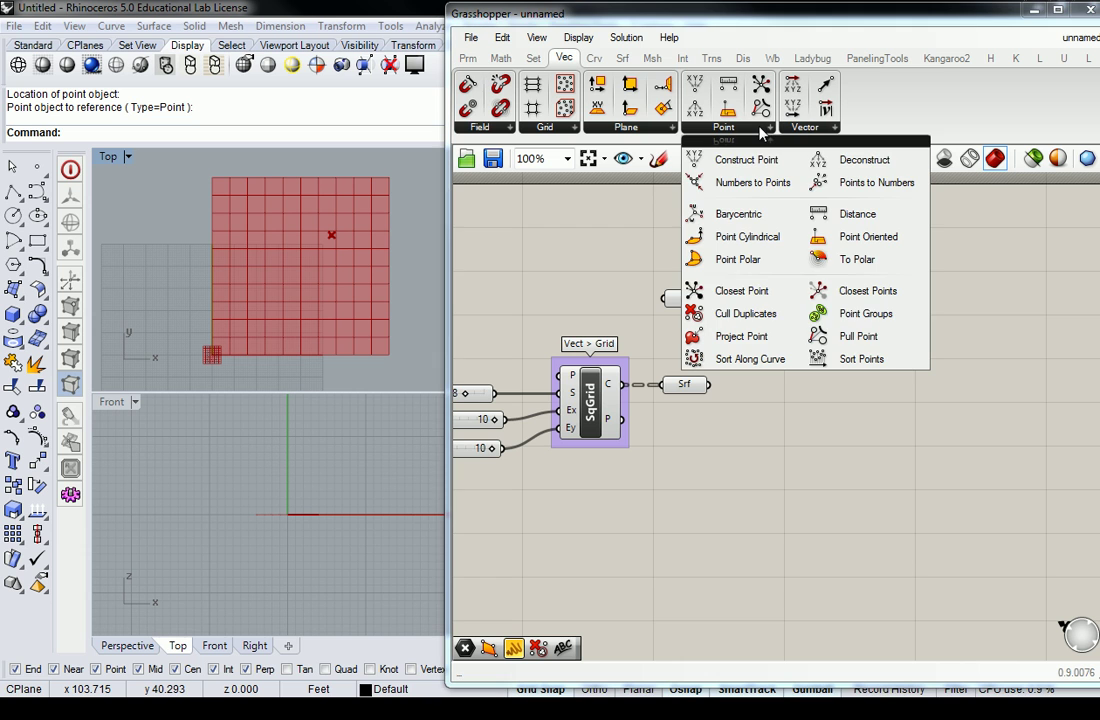
left_click(872, 300)
left_click(862, 350)
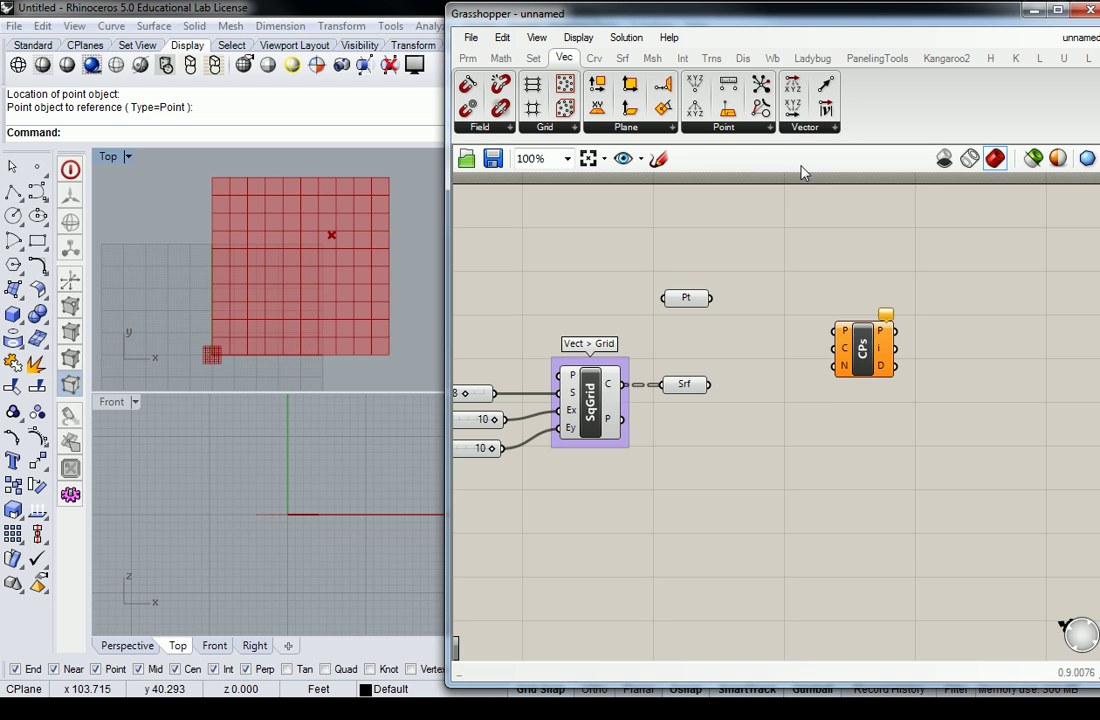
Add a Closest Point component instead, delete the Closest Points one, and move CP into place.
left_click(723, 127)
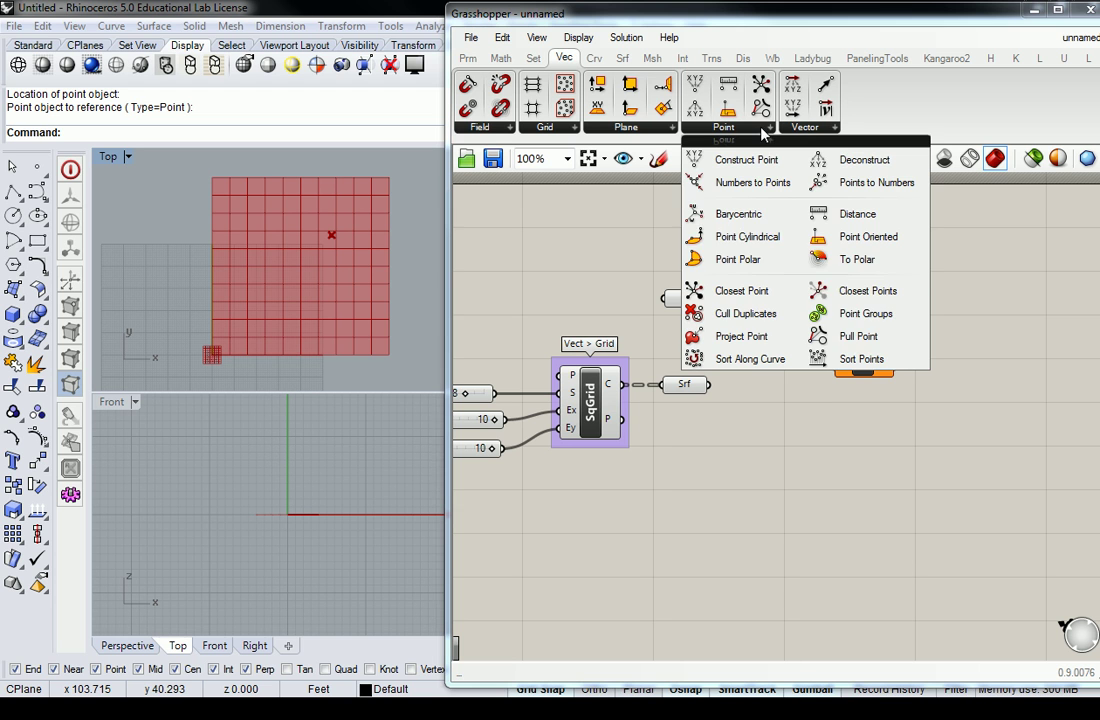
left_click(756, 291)
left_click(846, 252)
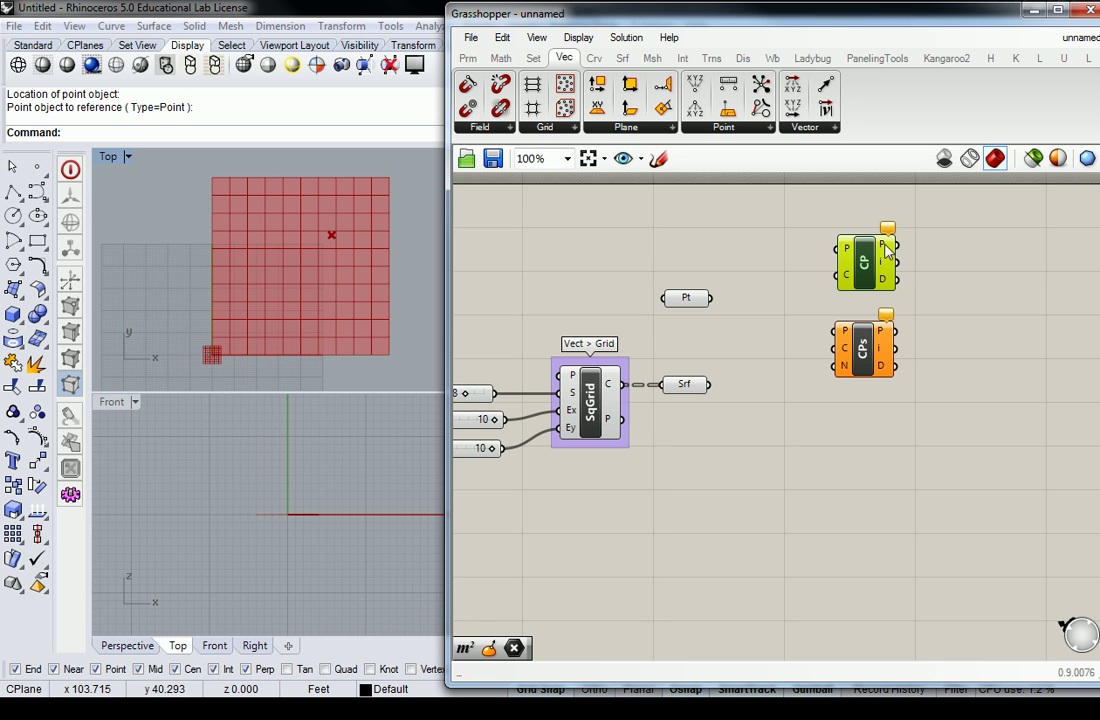
left_click(880, 370)
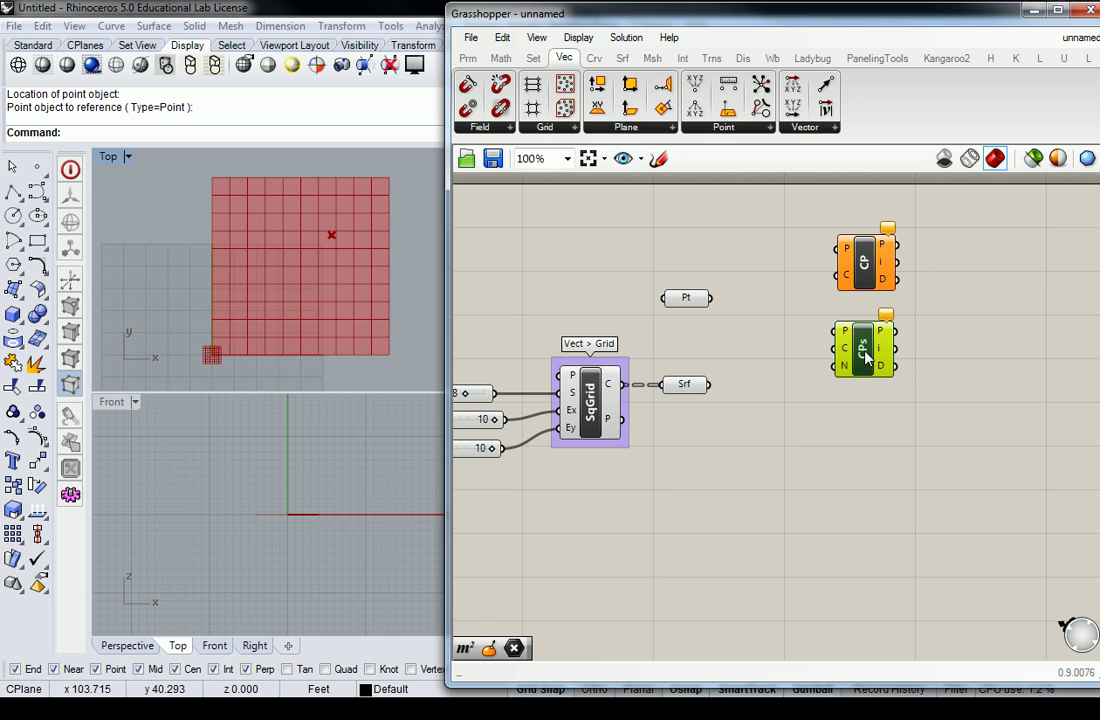
key("Delete")
left_click_drag(875, 255, 816, 333)
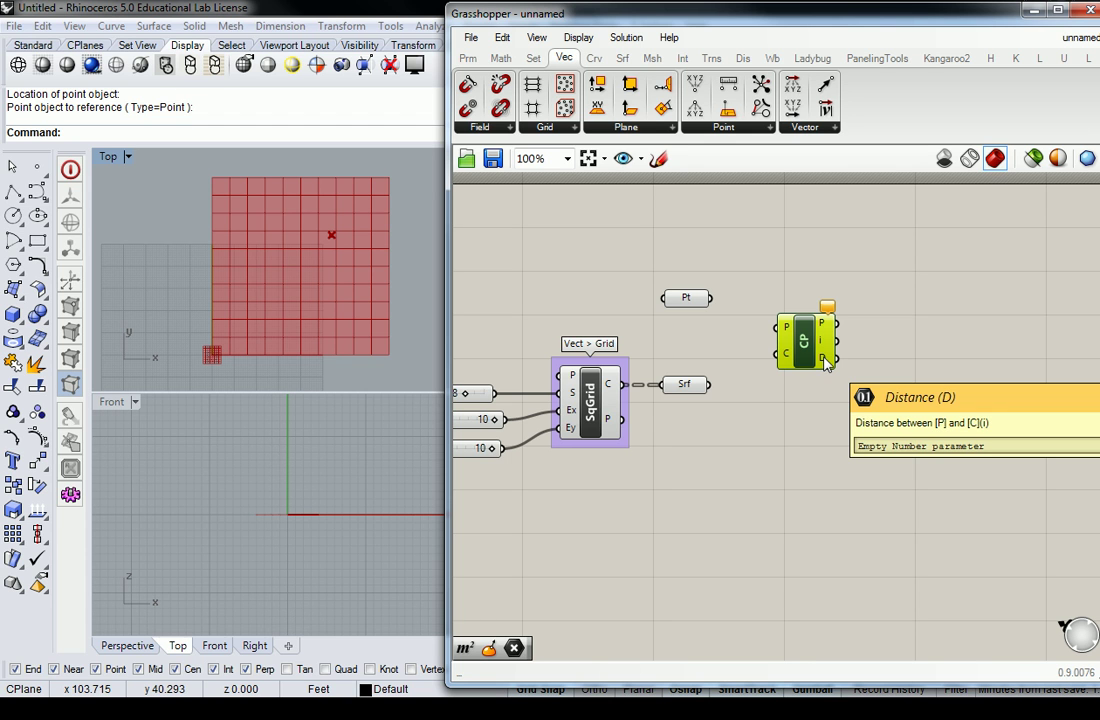
Wire the Pt parameter's output into the Closest Point component's P input.
left_click(736, 319)
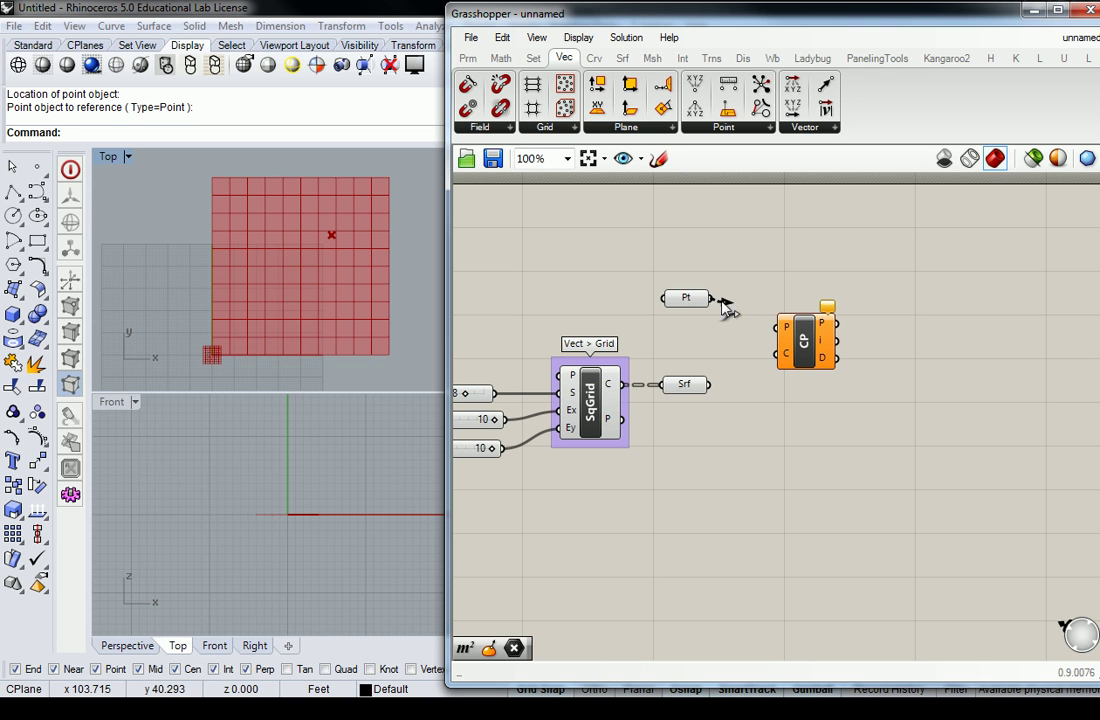
left_click_drag(709, 298, 847, 343)
left_click(633, 292)
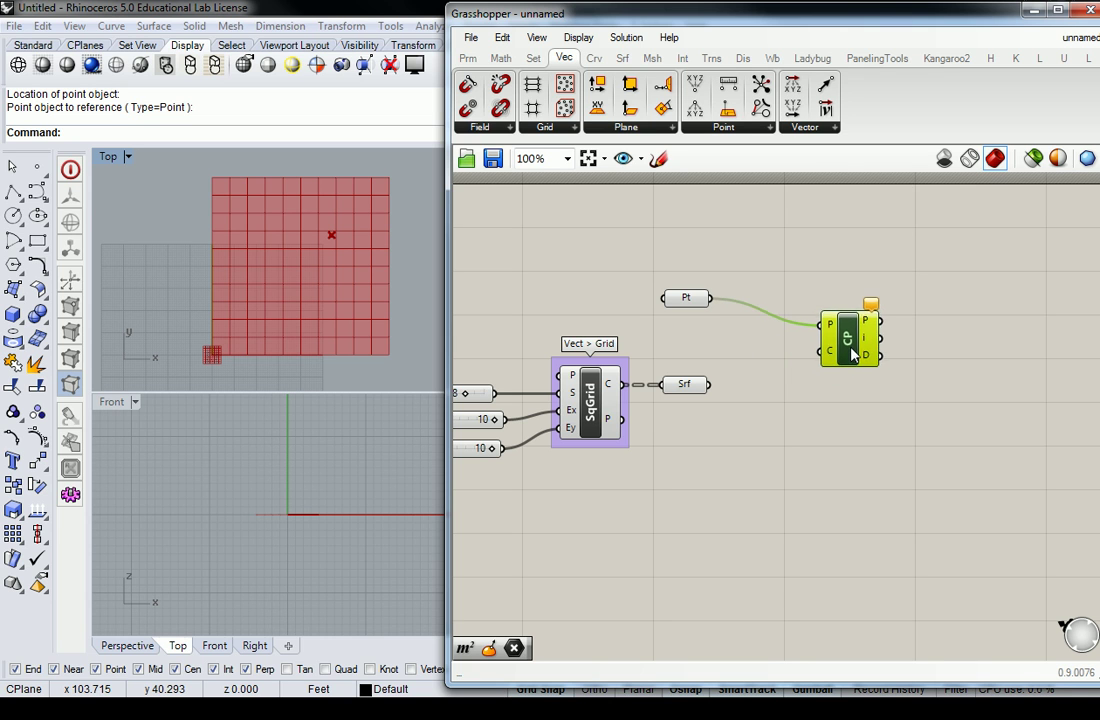
left_click(776, 357)
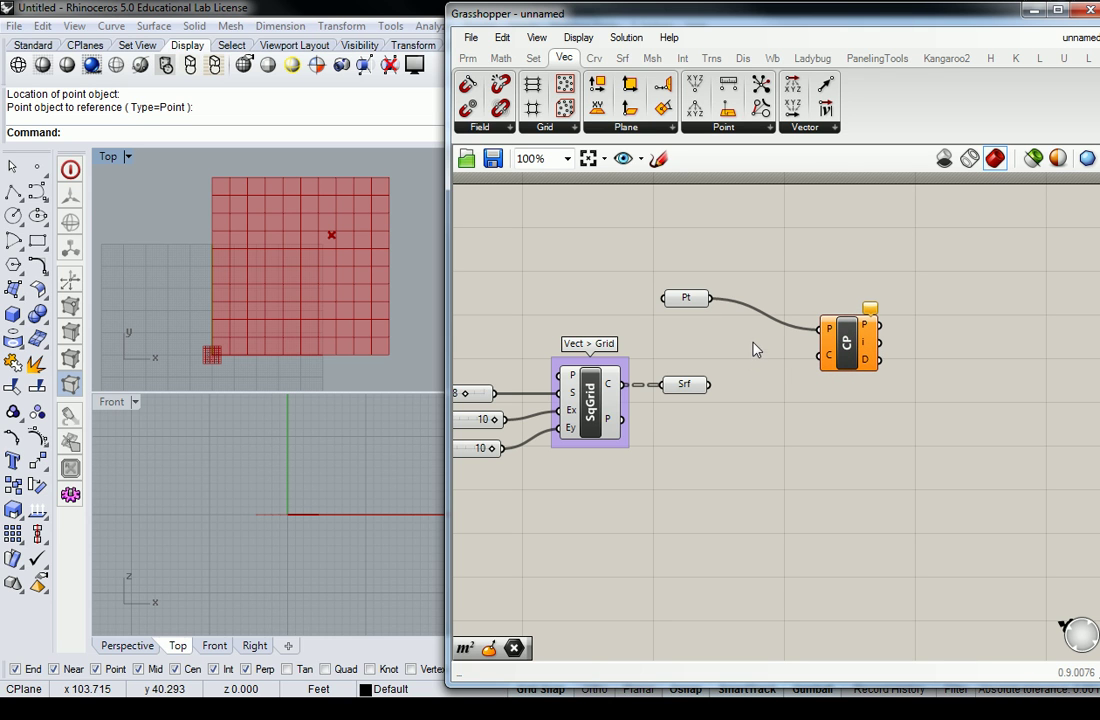
mouse_move(687, 388)
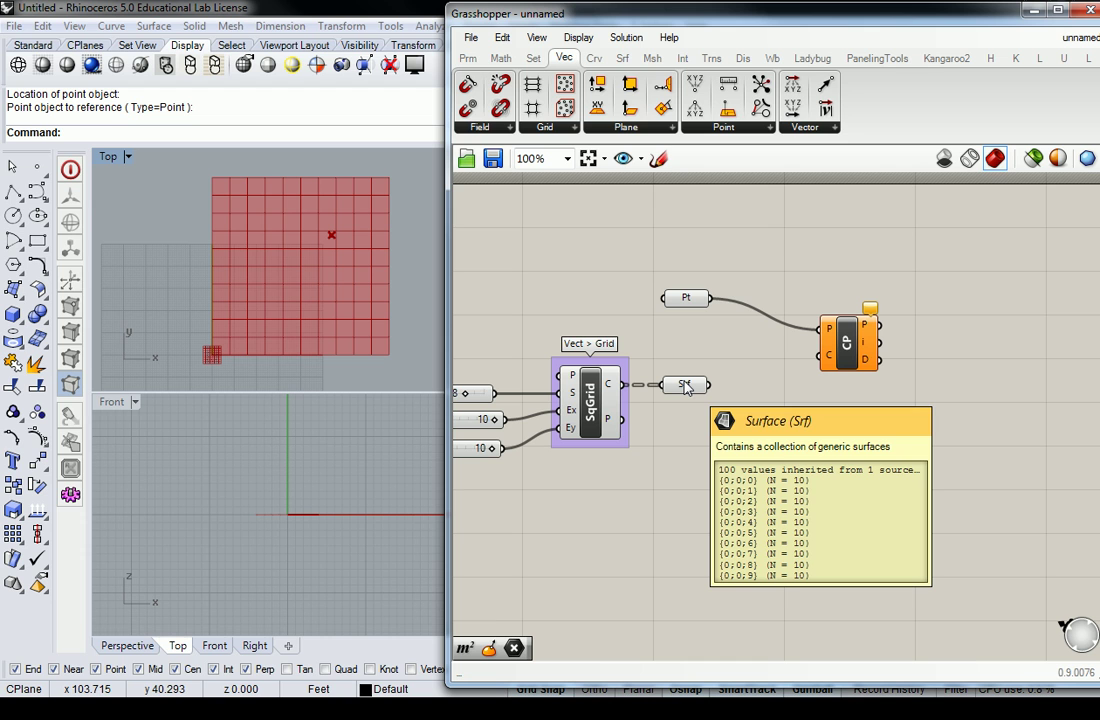
Add an Area component after the Srf parameter and feed its centroids into Closest Point's C input.
left_click(622, 58)
left_click(510, 132)
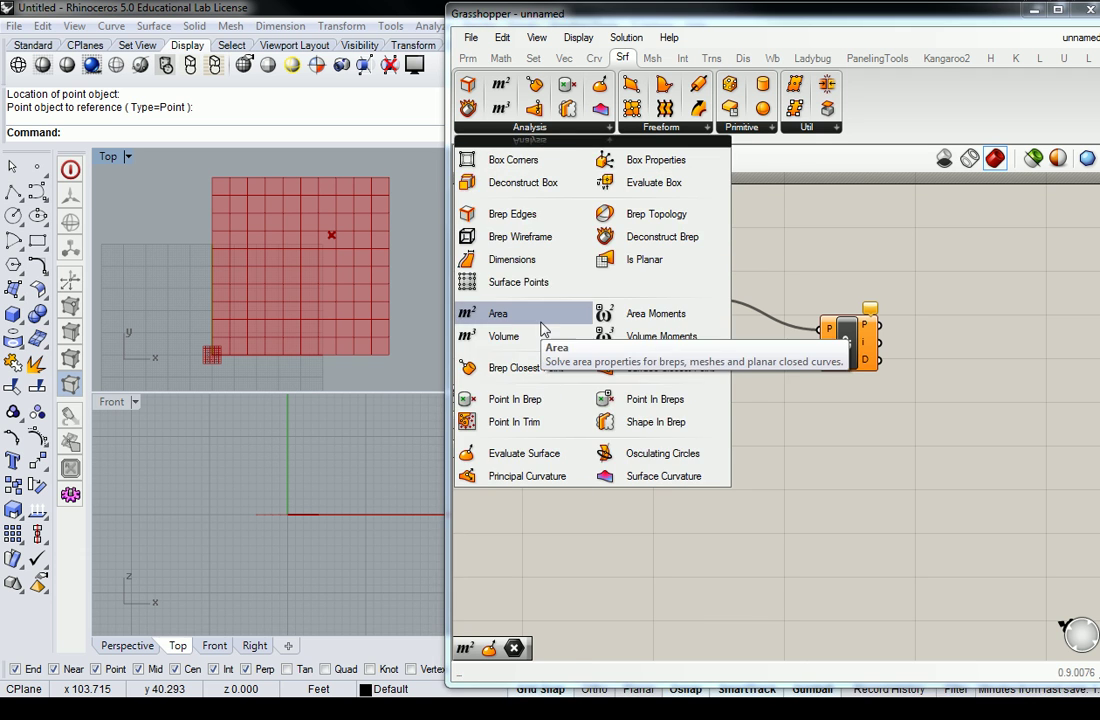
left_click_drag(535, 313, 820, 356)
right_click_drag(866, 350, 818, 350)
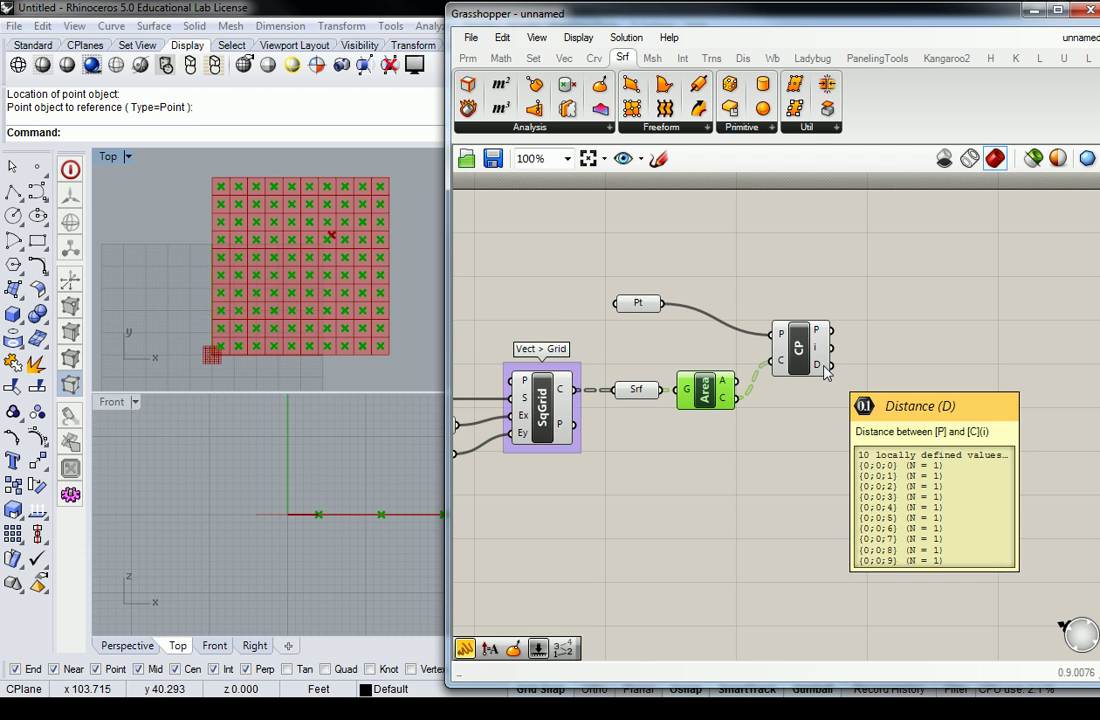
right_click_drag(869, 313, 753, 279)
Add a Panel showing Closest Point's distances, enlarged to list all ten values.
left_click(468, 58)
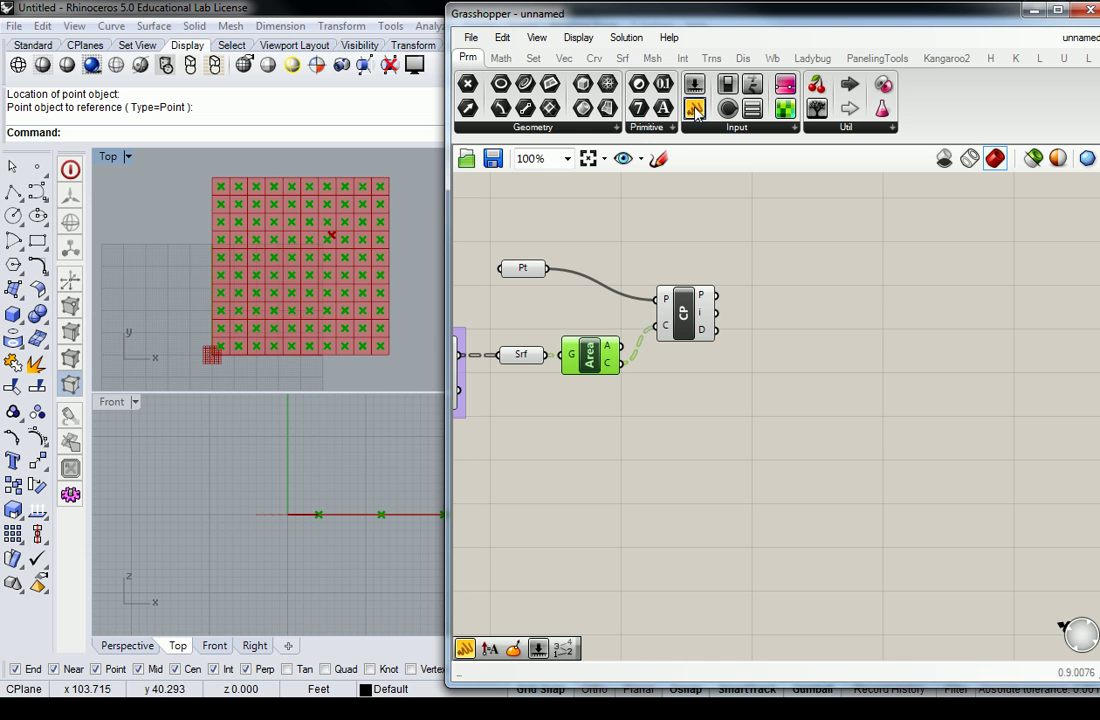
left_click_drag(694, 107, 828, 336)
left_click_drag(715, 329, 764, 323)
left_click(818, 349)
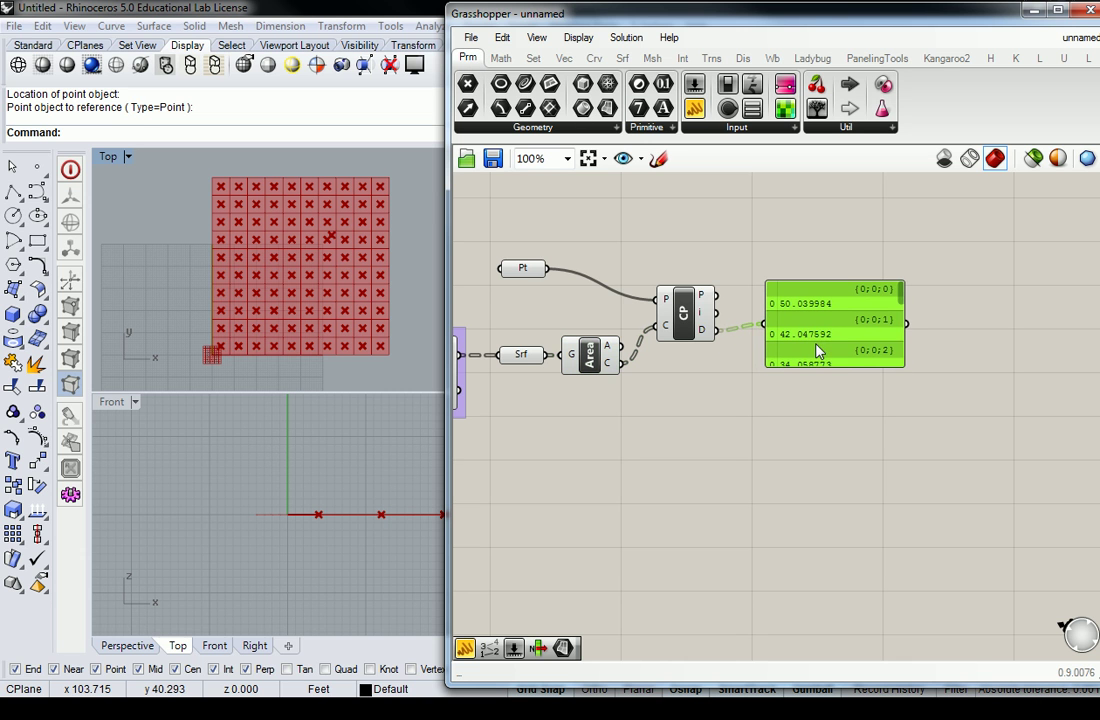
left_click_drag(843, 370, 877, 600)
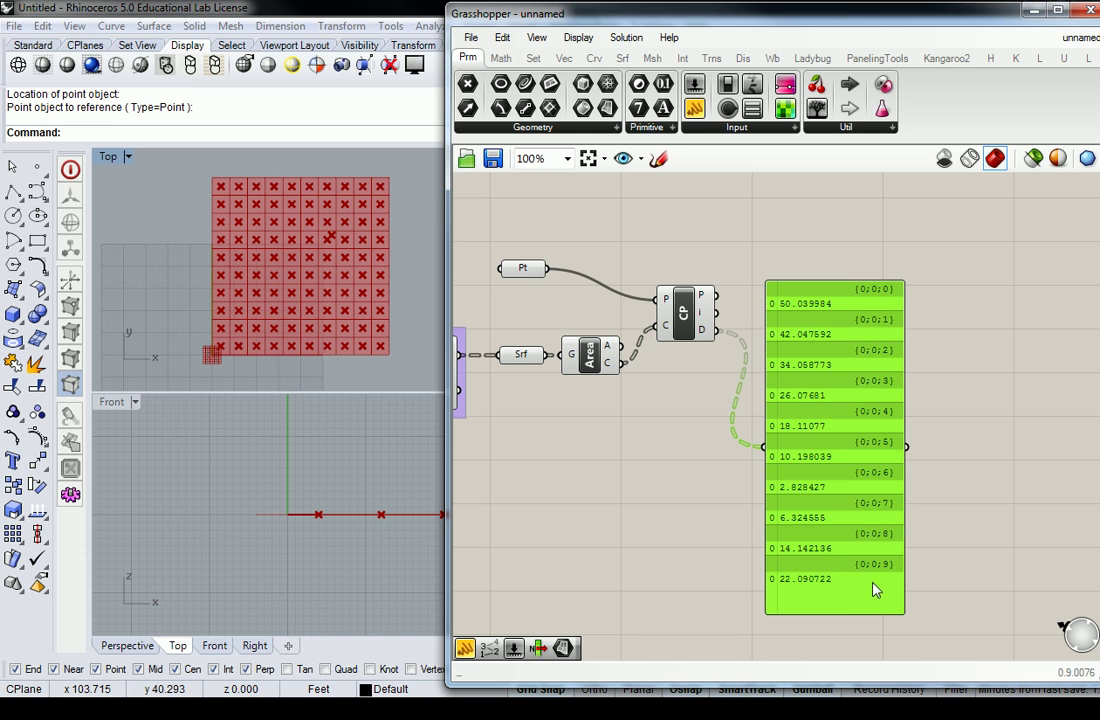
right_click_drag(675, 344, 811, 357)
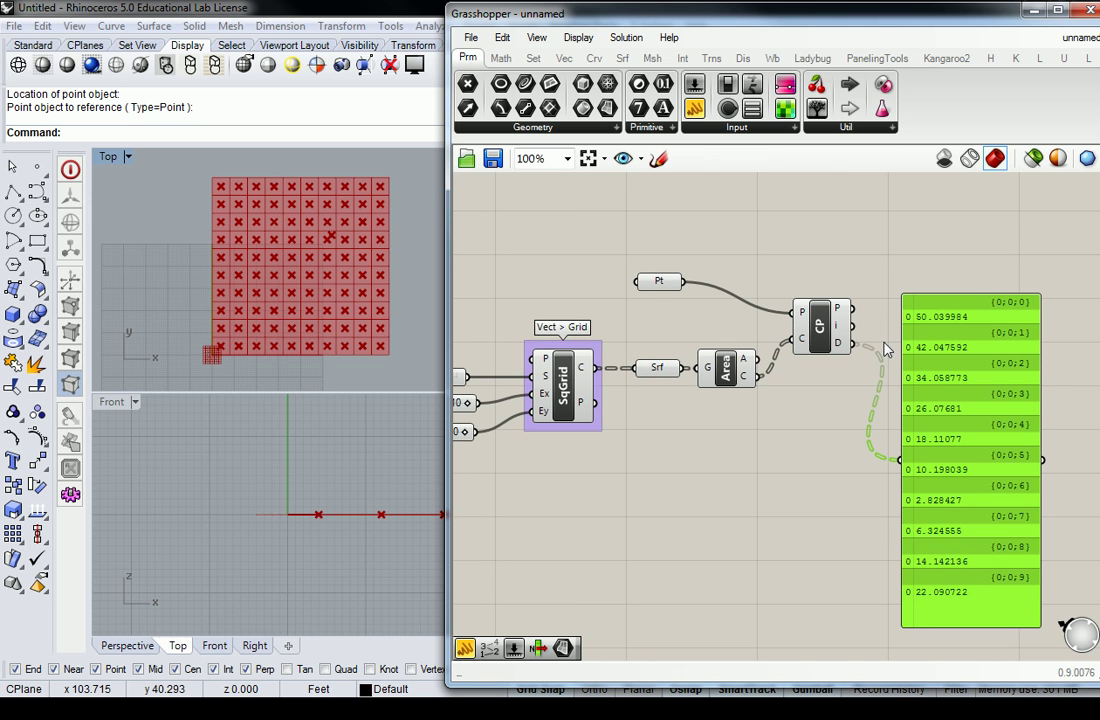
Swap the wiring: Area centroids into Closest Point's P, Pt into its C, and flatten P.
left_click_drag(758, 376, 793, 318)
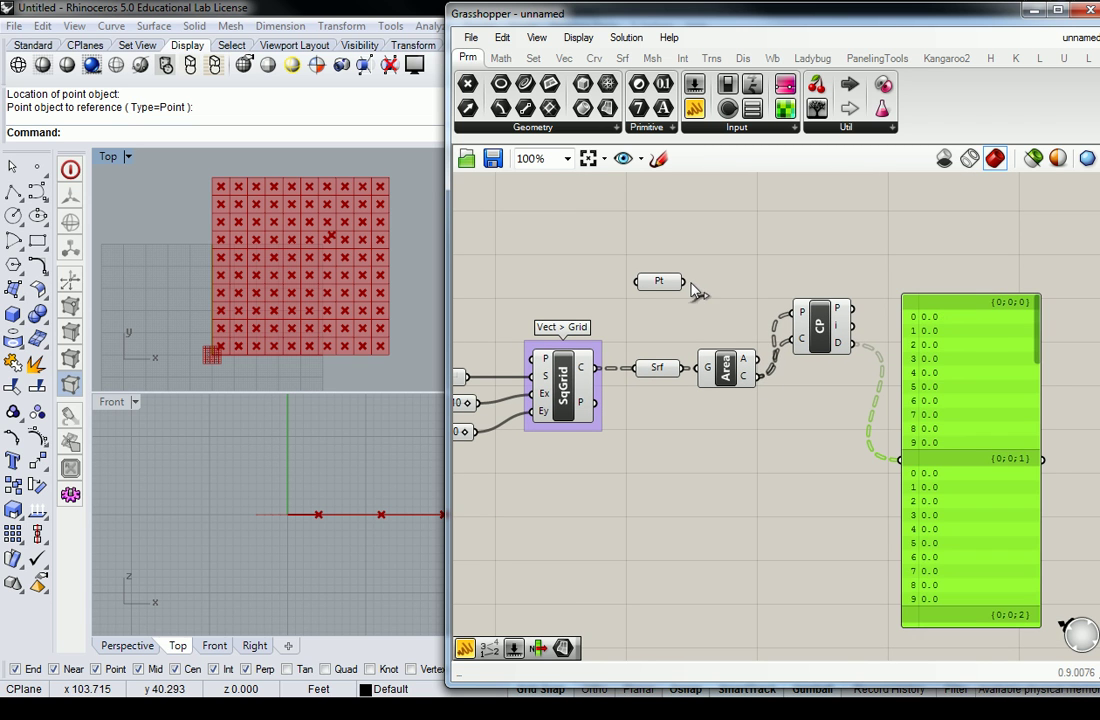
left_click_drag(684, 281, 800, 338)
right_click_drag(699, 288, 666, 283)
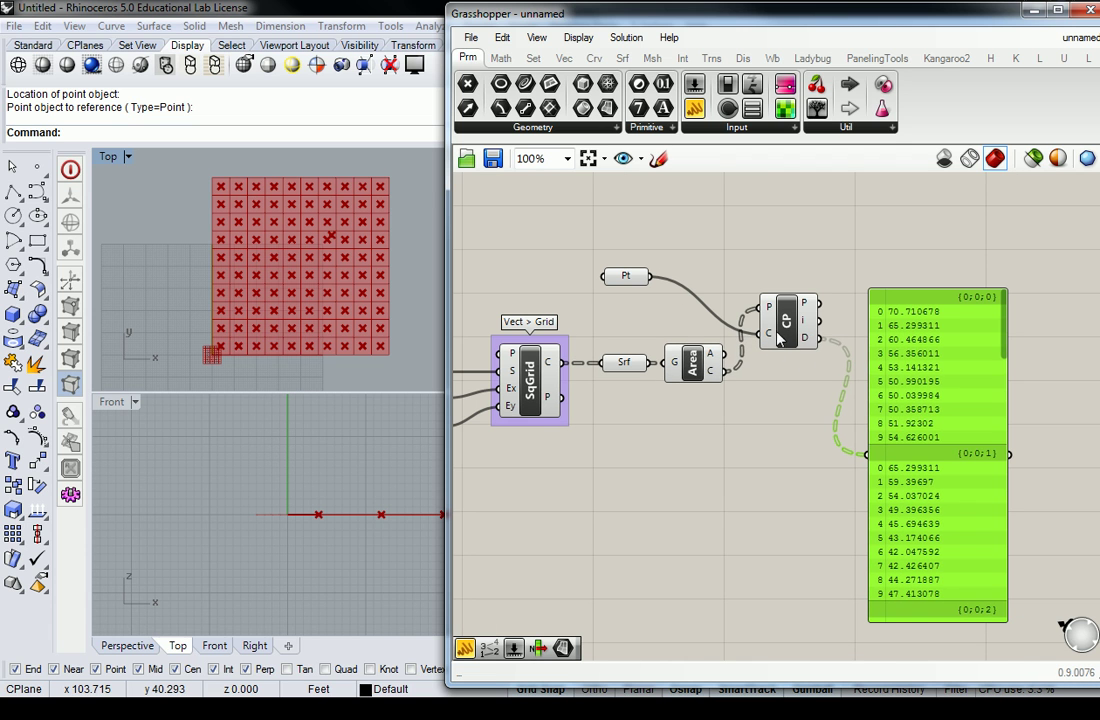
mouse_move(767, 313)
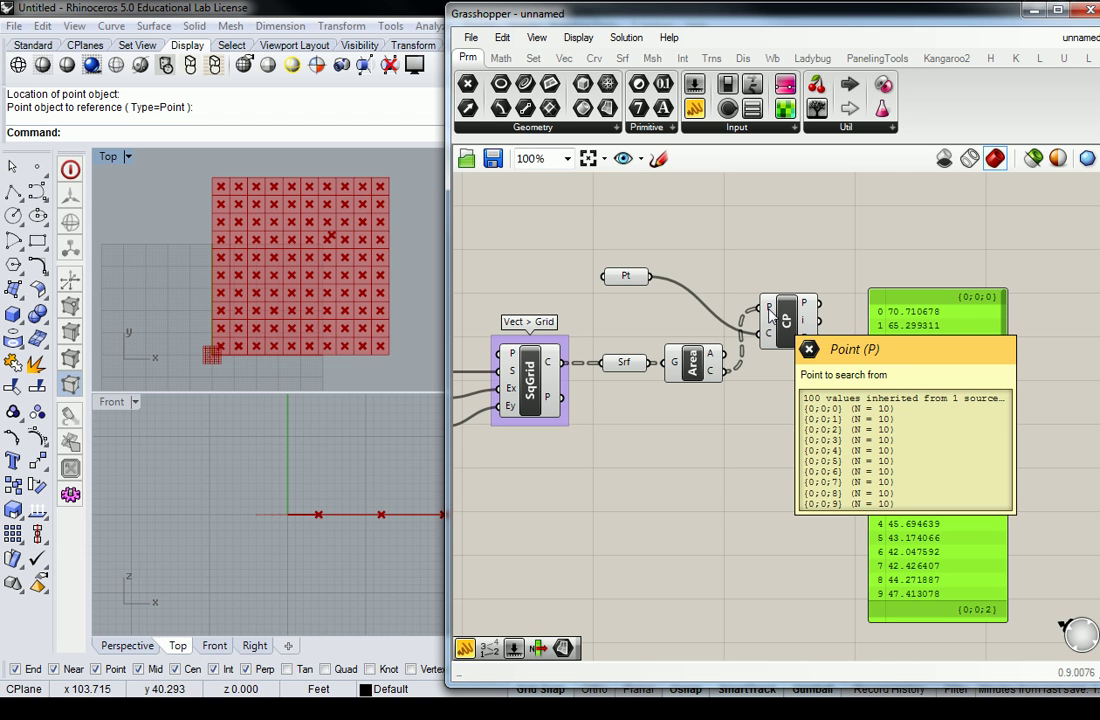
mouse_move(774, 343)
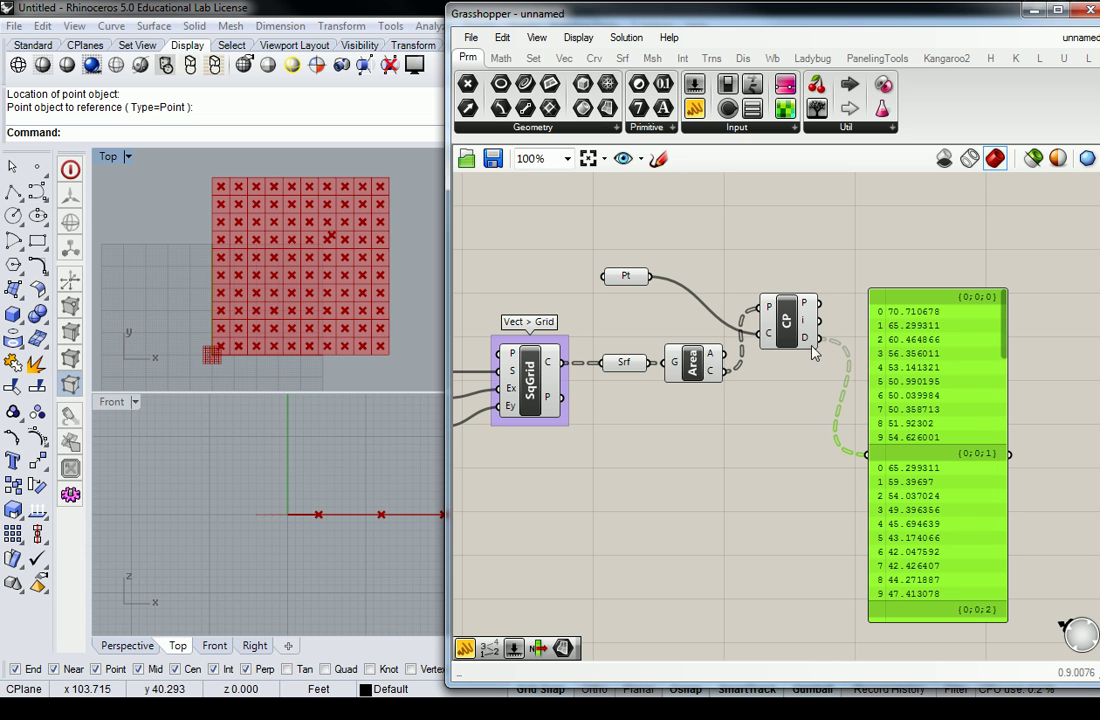
right_click(771, 313)
left_click(815, 437)
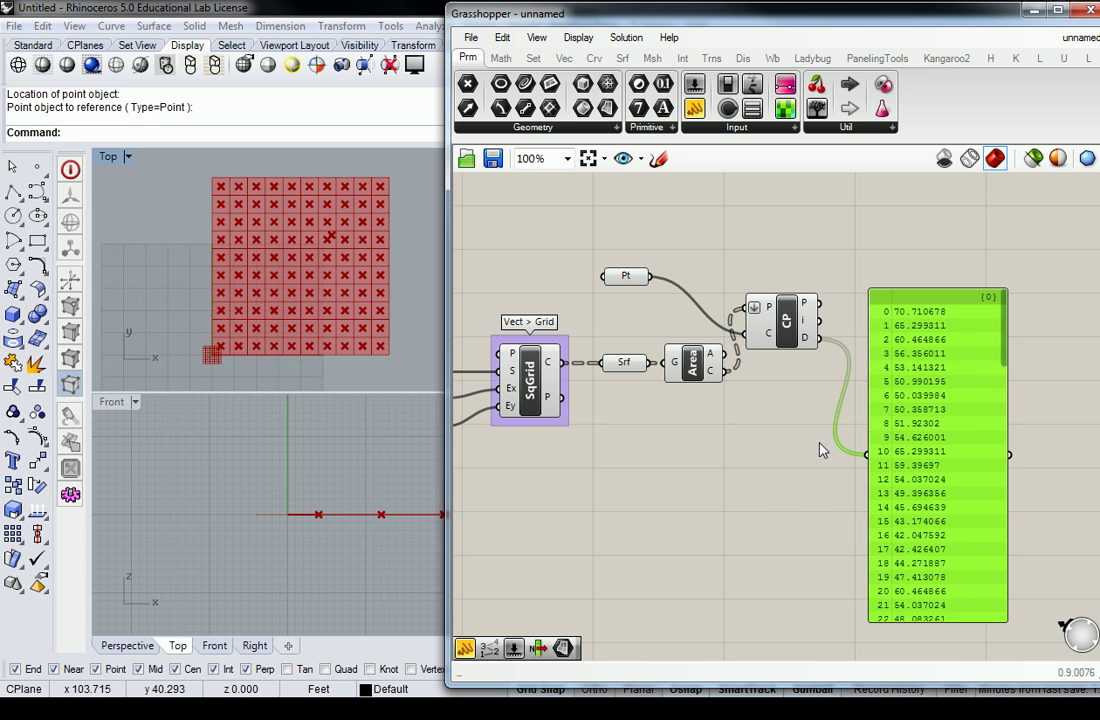
Review the panel's longer distance list, then delete the distance panel.
right_click_drag(937, 385, 903, 306)
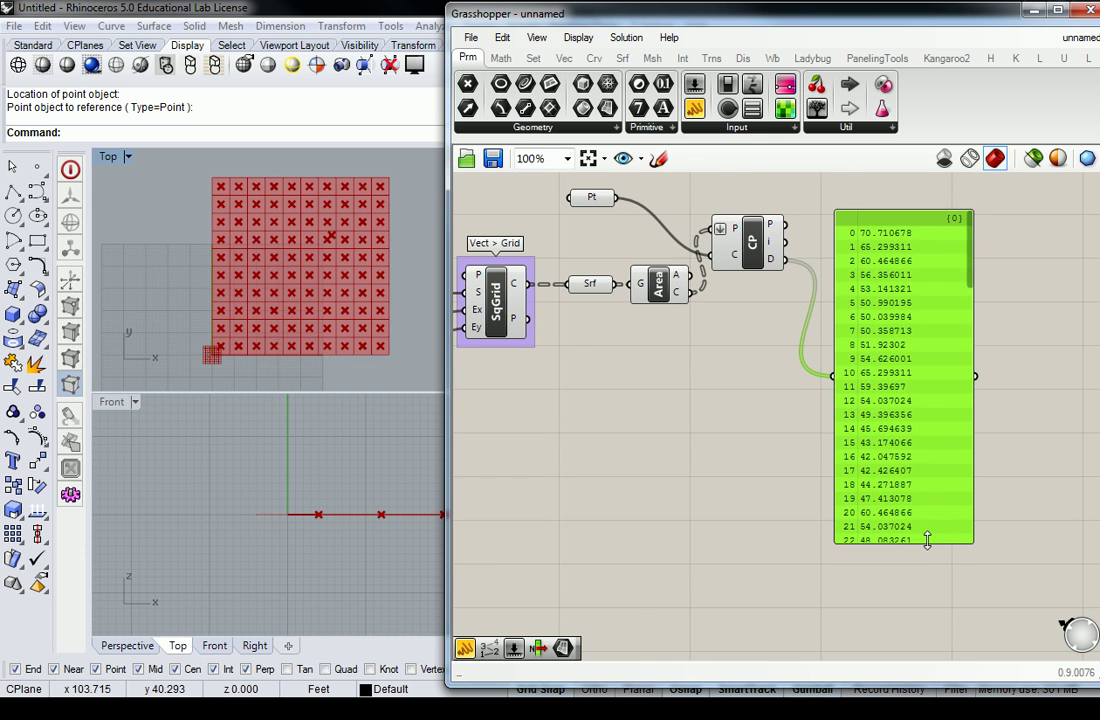
left_click_drag(926, 545, 952, 673)
right_click_drag(942, 546, 940, 346)
scroll(921, 356, "down", 3)
scroll(921, 356, "up", 3)
scroll(861, 352, "up", 2)
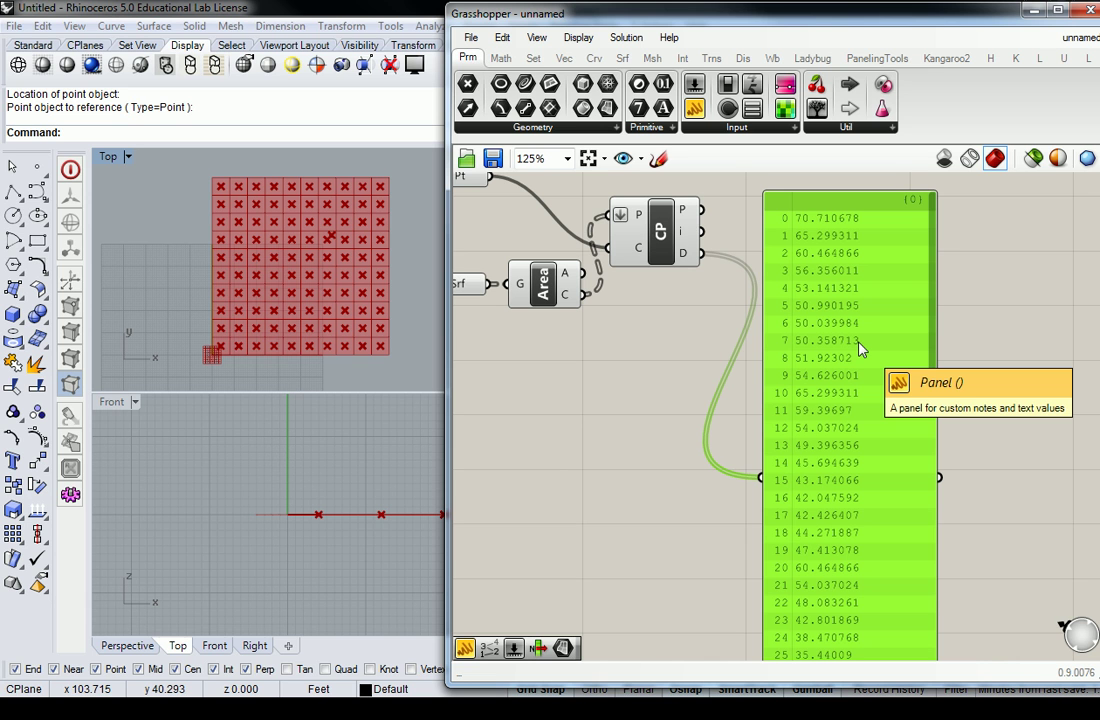
scroll(805, 303, "down", 3)
right_click_drag(803, 302, 877, 327)
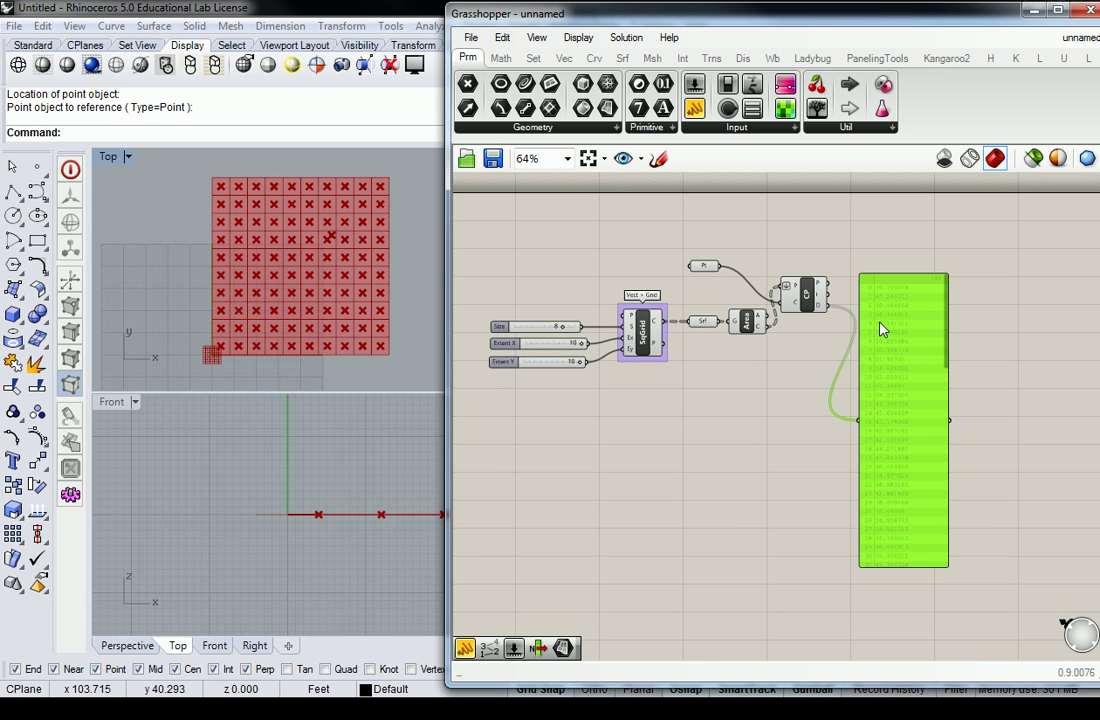
key("Delete")
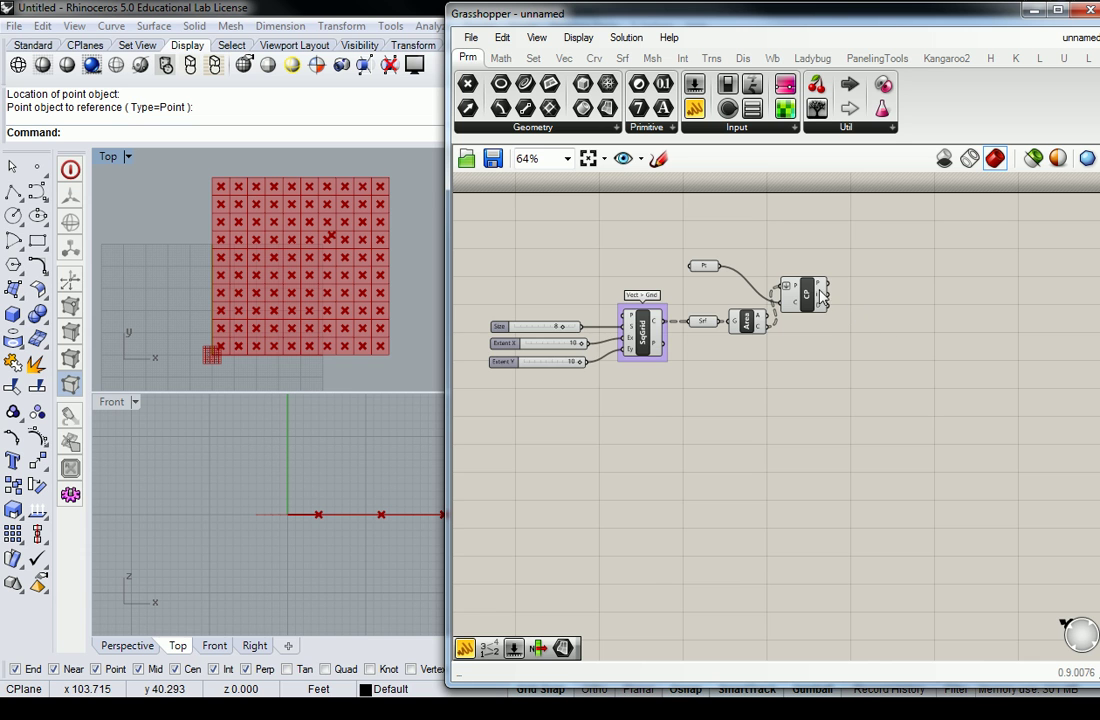
scroll(855, 318, "up", 2)
left_click(855, 320)
Group the Closest Point component and label the group 'Vect > Pt'.
key("ctrl+g")
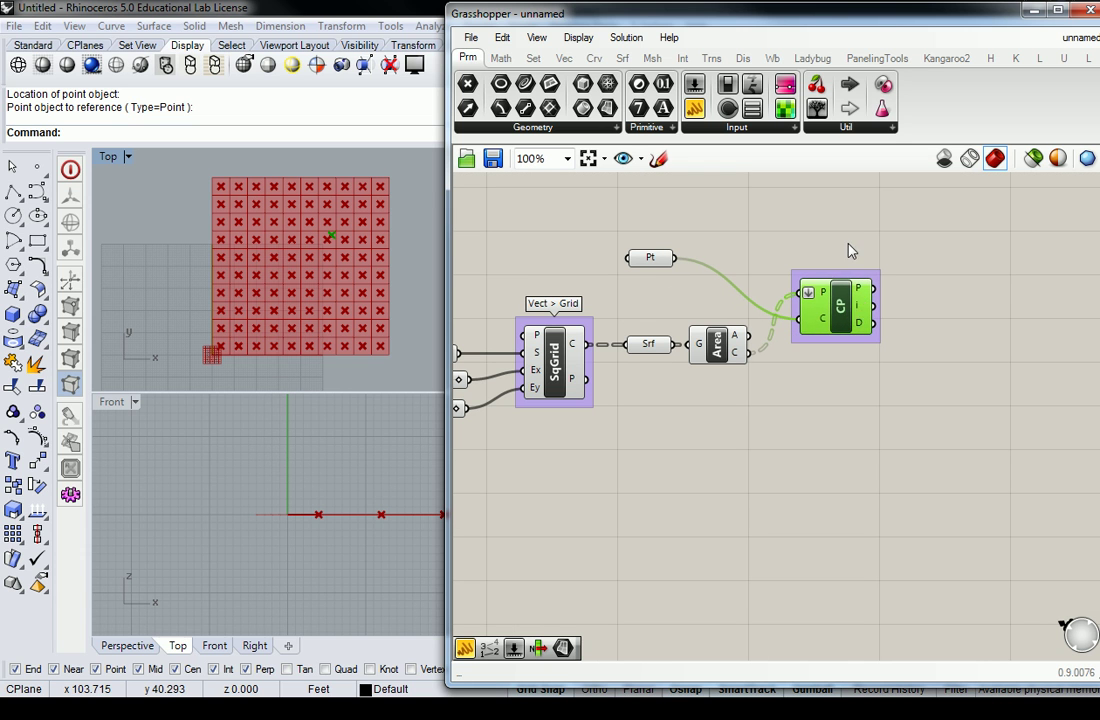
right_click(844, 273)
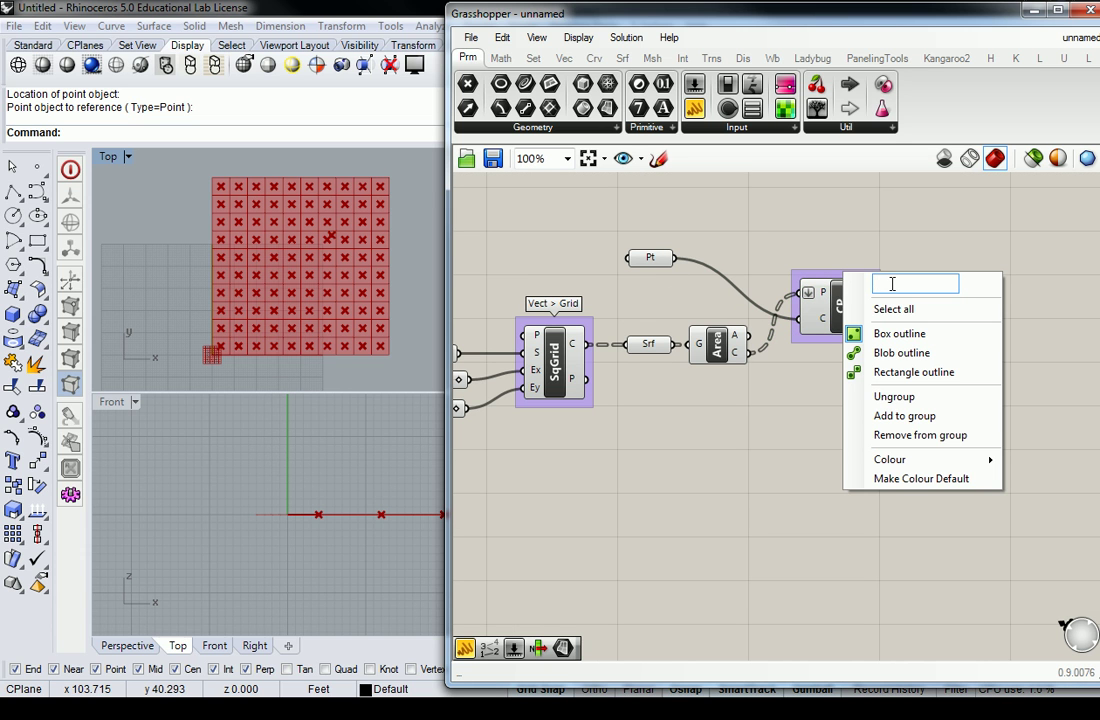
type("Vect > Pt")
key("Return")
right_click(972, 246)
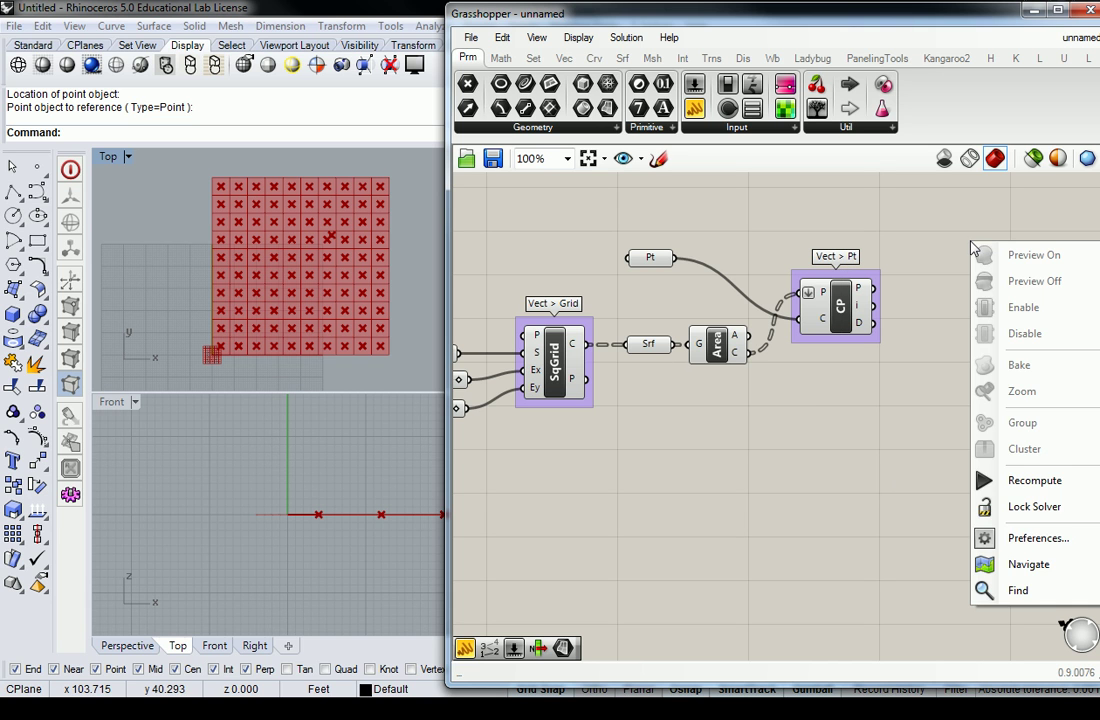
mouse_move(864, 328)
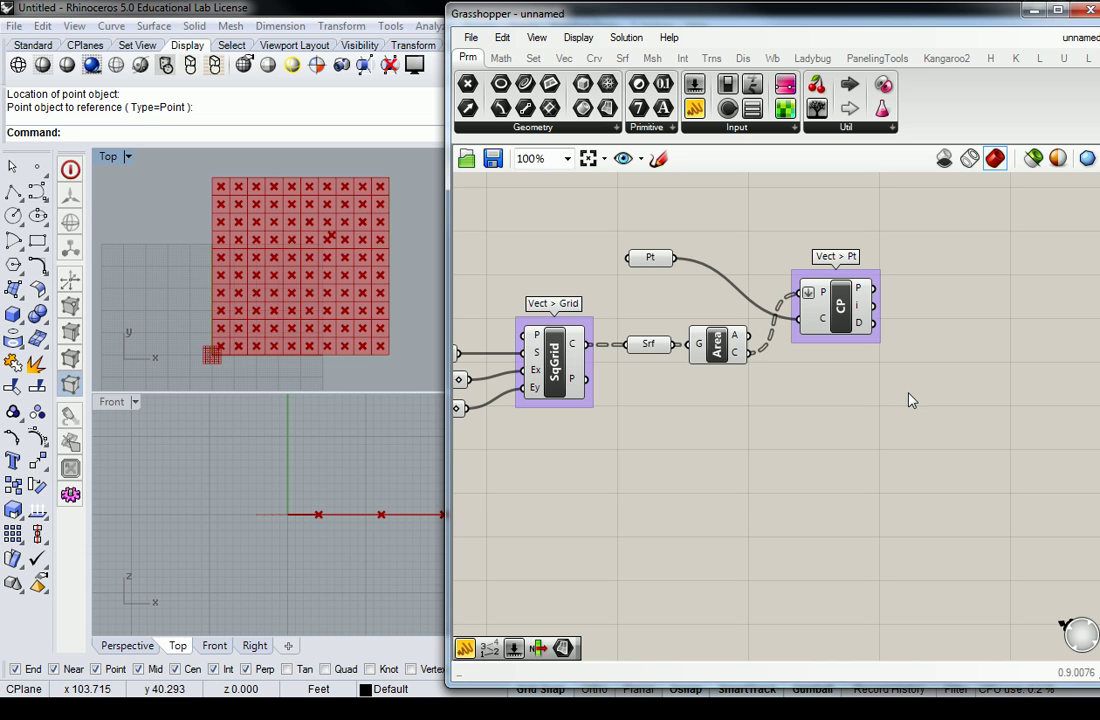
right_click_drag(911, 386, 810, 320)
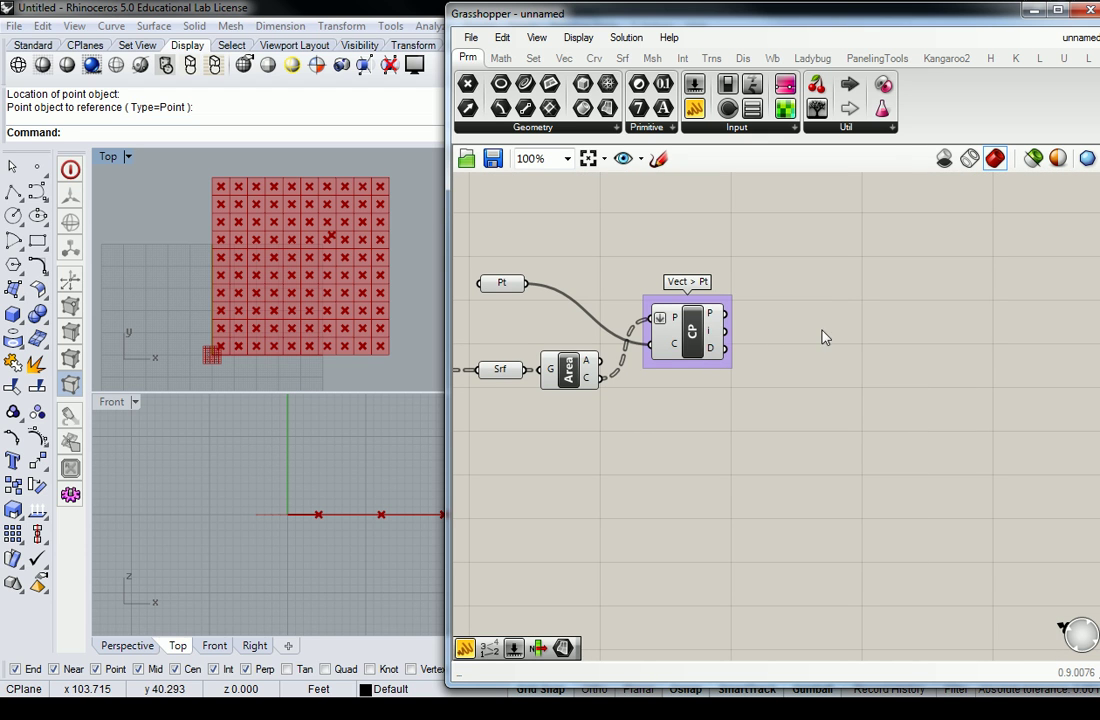
Place a Scale component from Transform > Affine and wire the Srf surfaces into its G input.
left_click(711, 58)
left_click(495, 128)
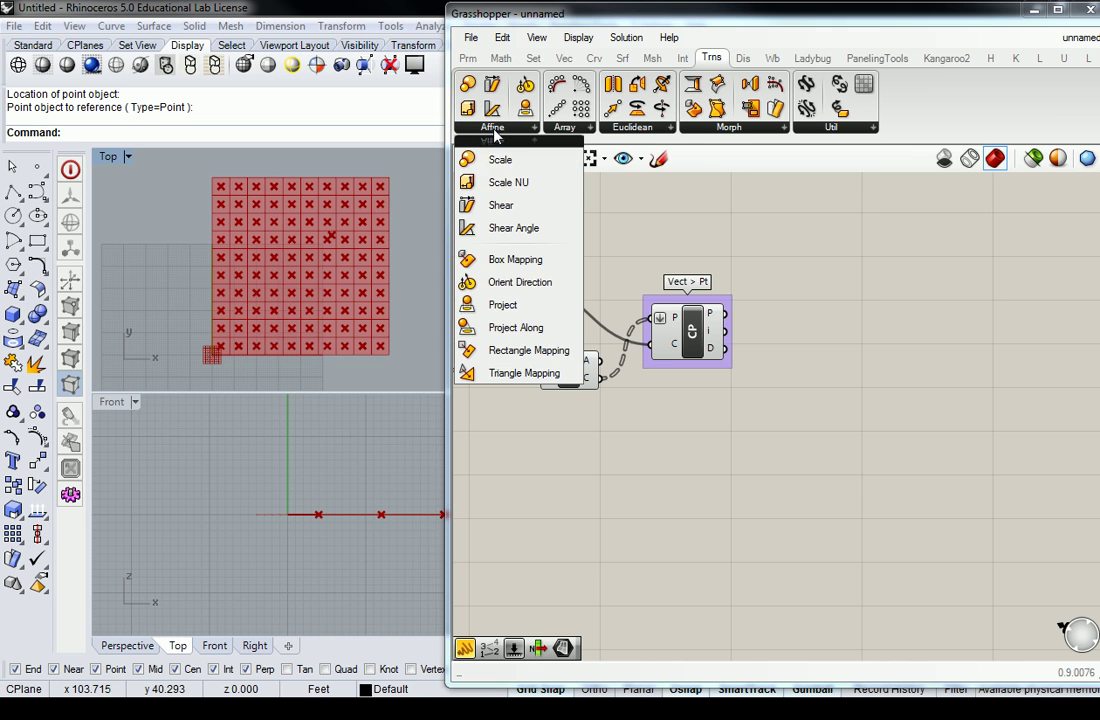
left_click(501, 162)
left_click(838, 308)
left_click_drag(840, 310, 882, 458)
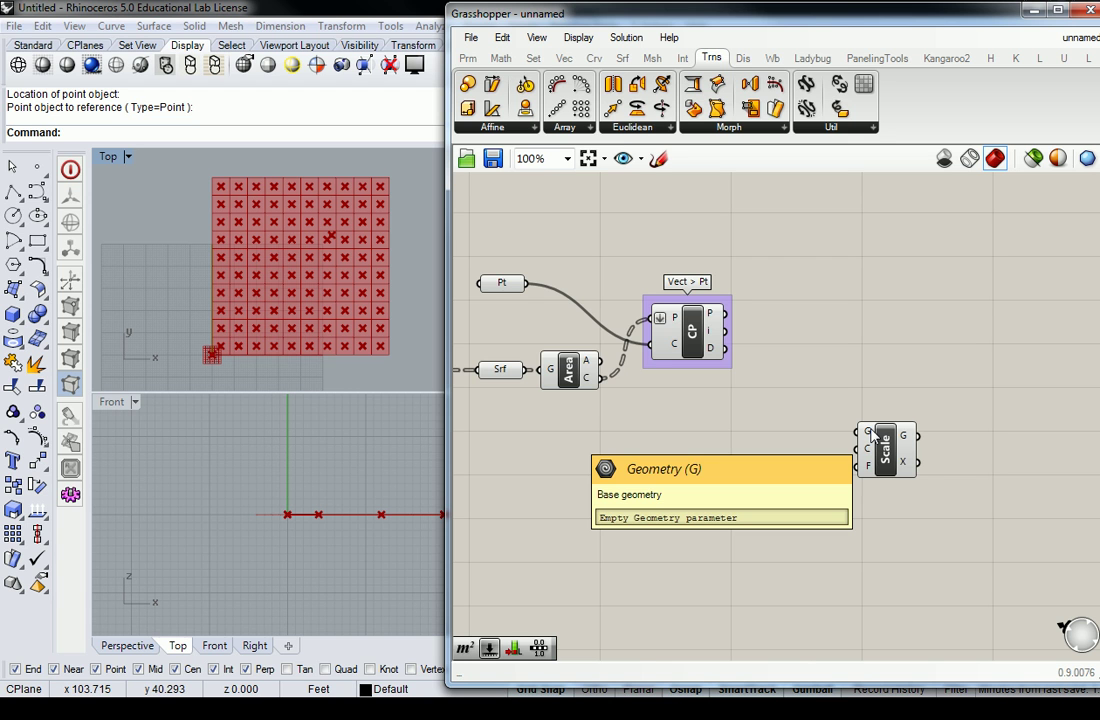
right_click_drag(760, 414, 821, 388)
left_click_drag(656, 352, 919, 407)
Wire Area's centroids into Scale's C input, trying then removing a distance link to its factor.
left_click_drag(627, 346, 630, 320)
left_click_drag(741, 316, 770, 300)
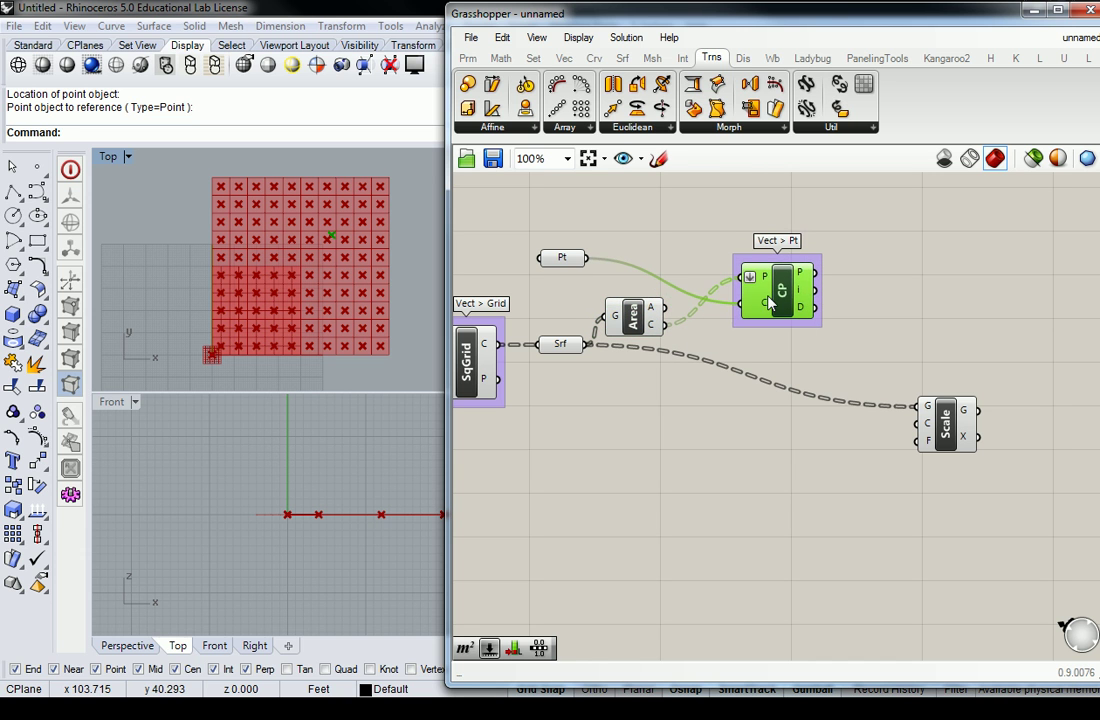
left_click(720, 335)
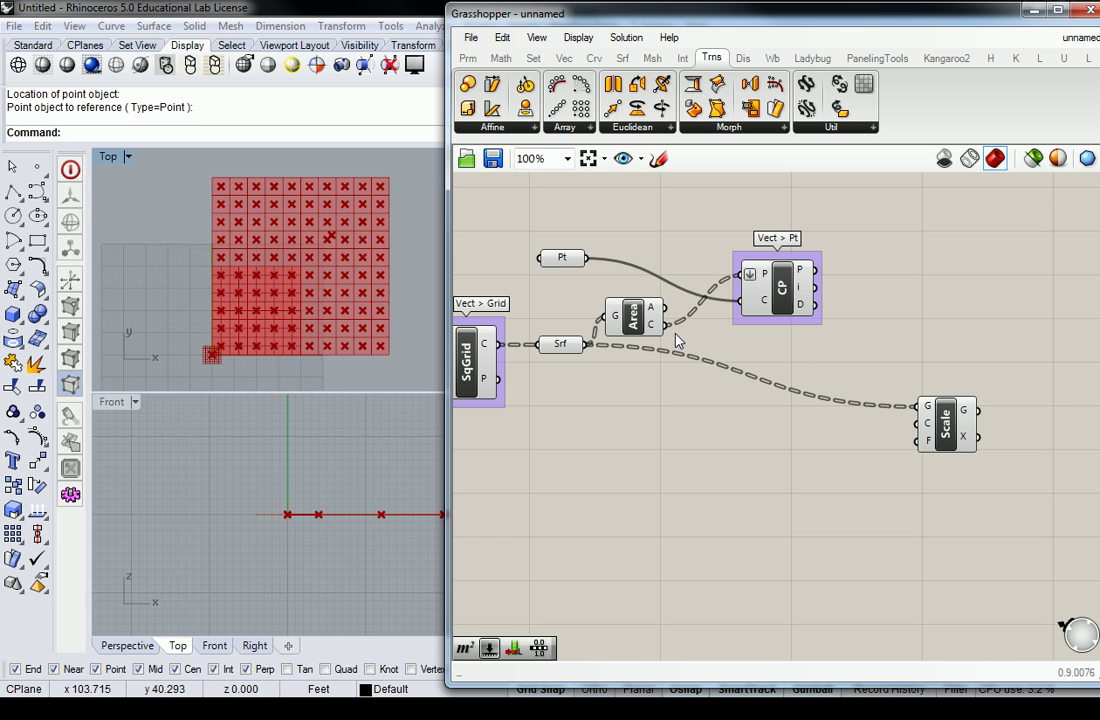
left_click_drag(663, 325, 918, 423)
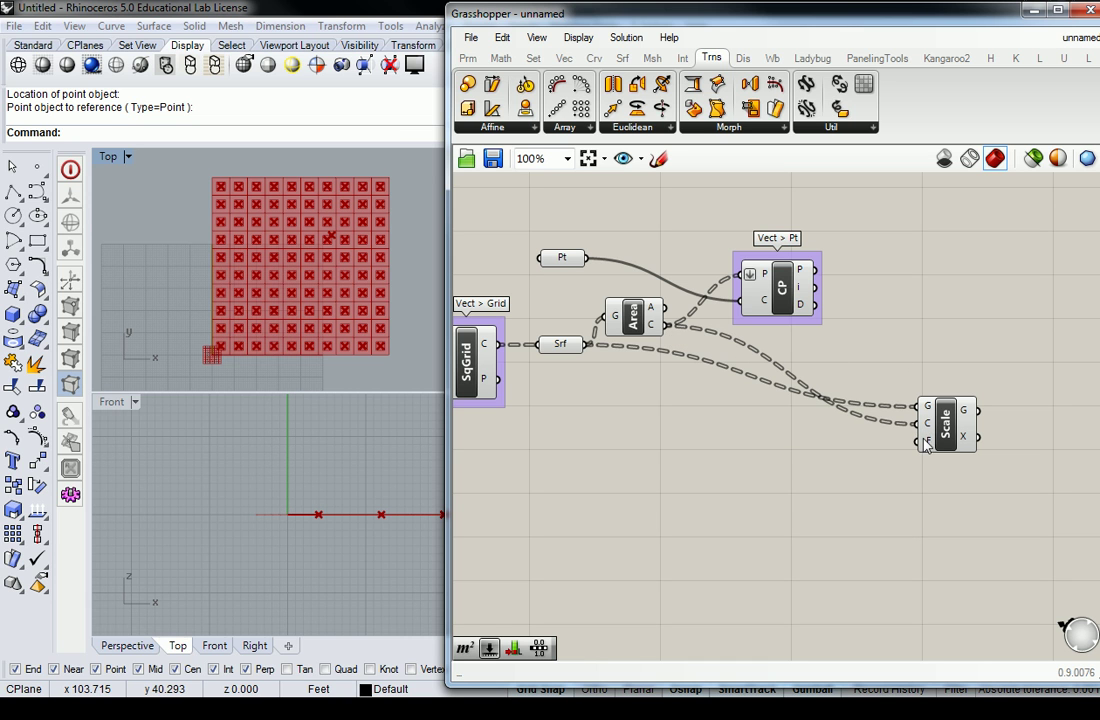
mouse_move(932, 444)
left_click_drag(816, 308, 918, 440)
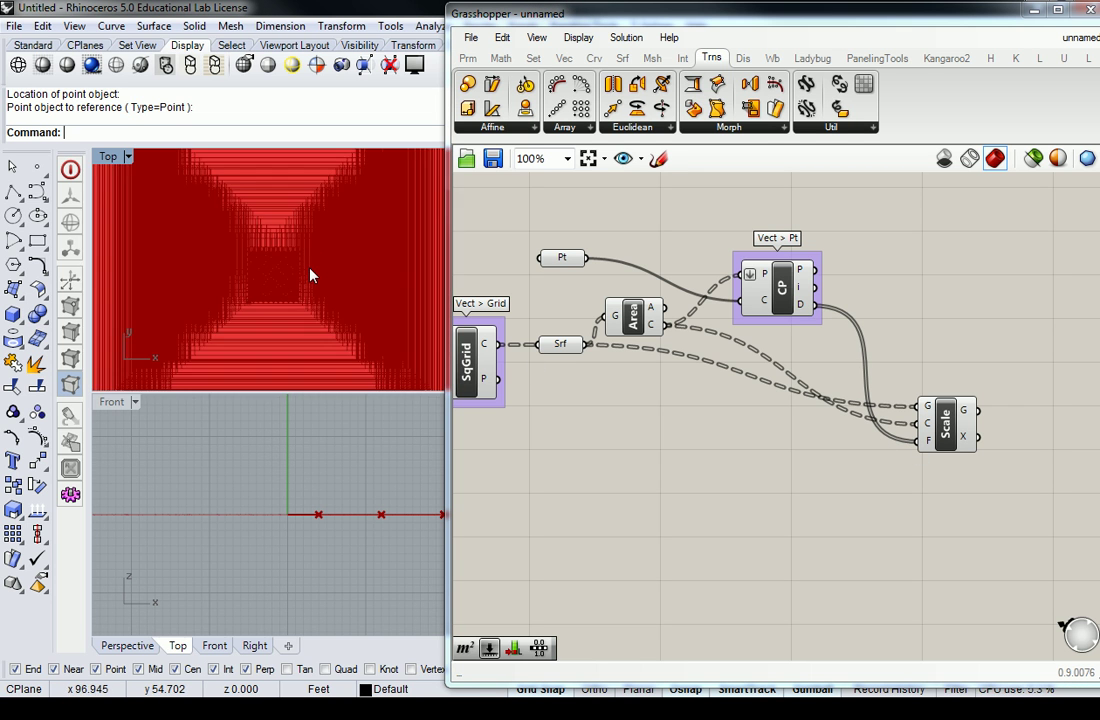
left_click_drag(816, 308, 918, 440, "ctrl")
right_click_drag(945, 432, 935, 375)
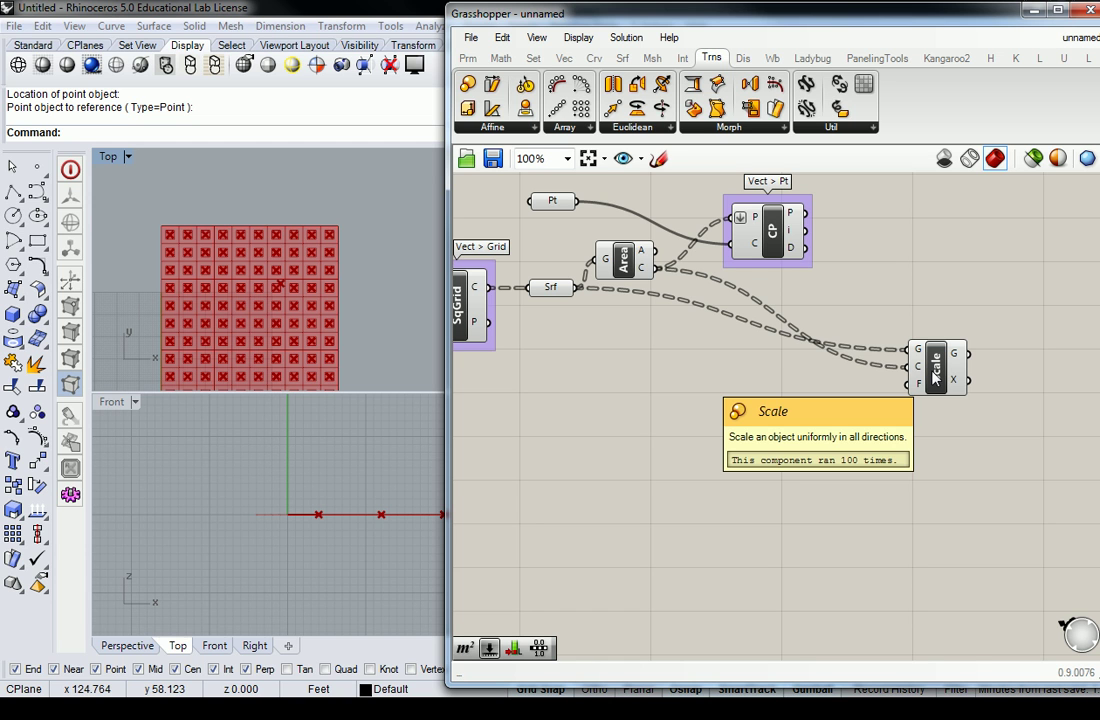
Place a Remap Numbers component from Math > Domain and move Scale further right.
right_click_drag(651, 352, 563, 406)
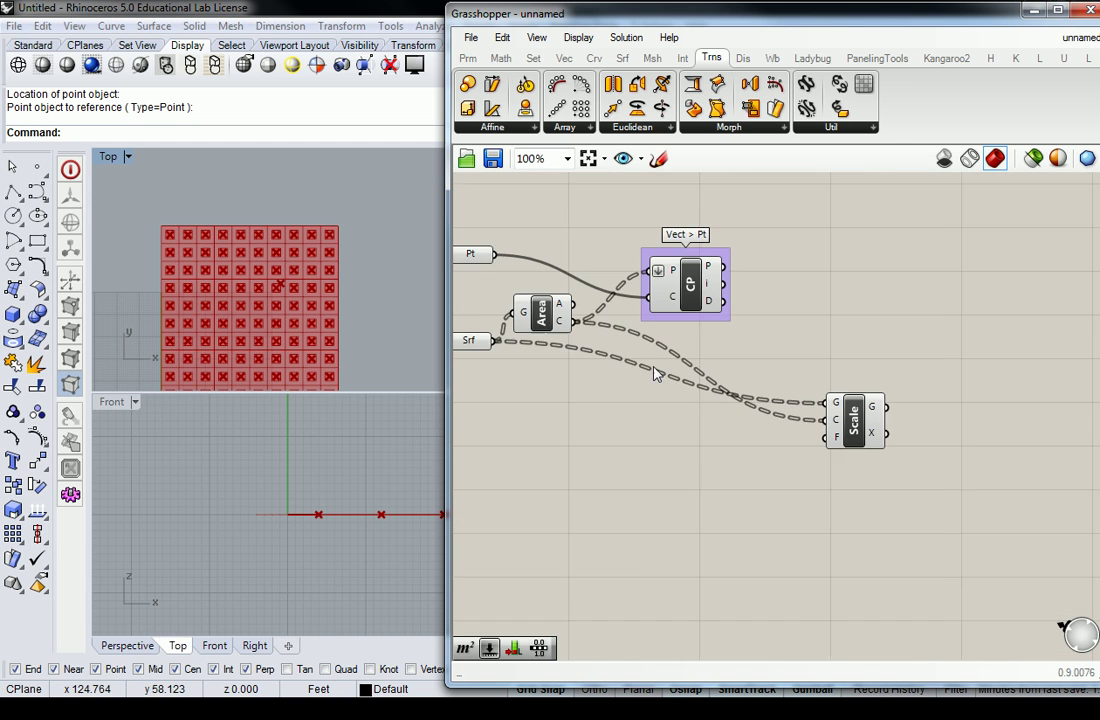
left_click(502, 58)
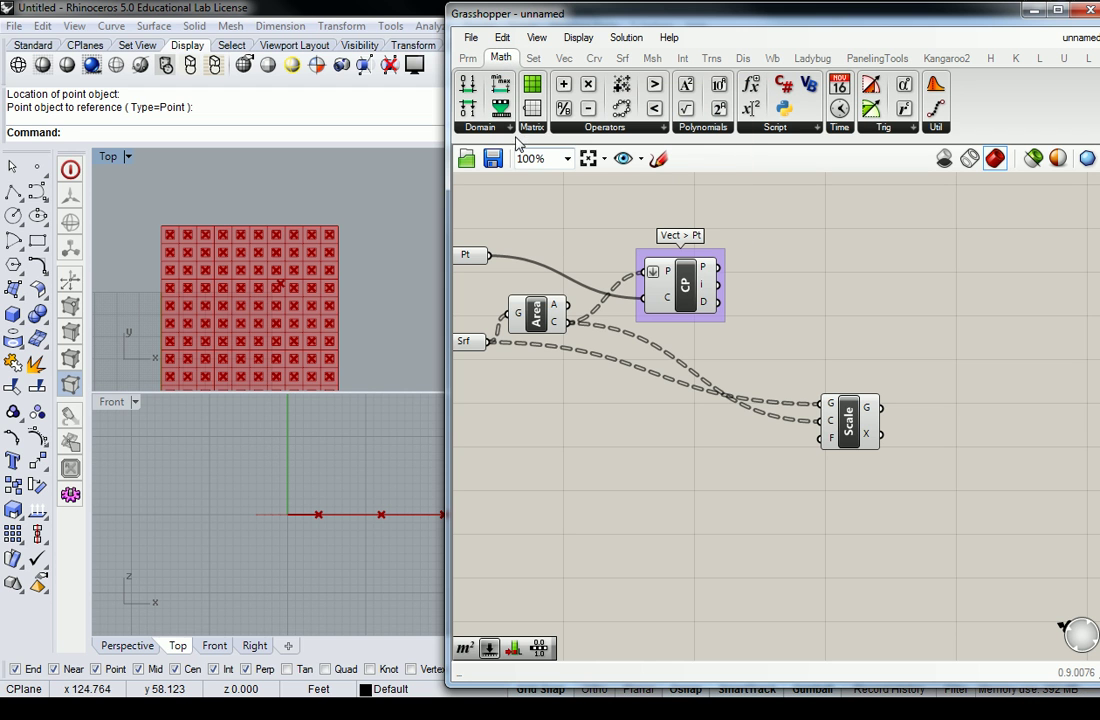
left_click(510, 130)
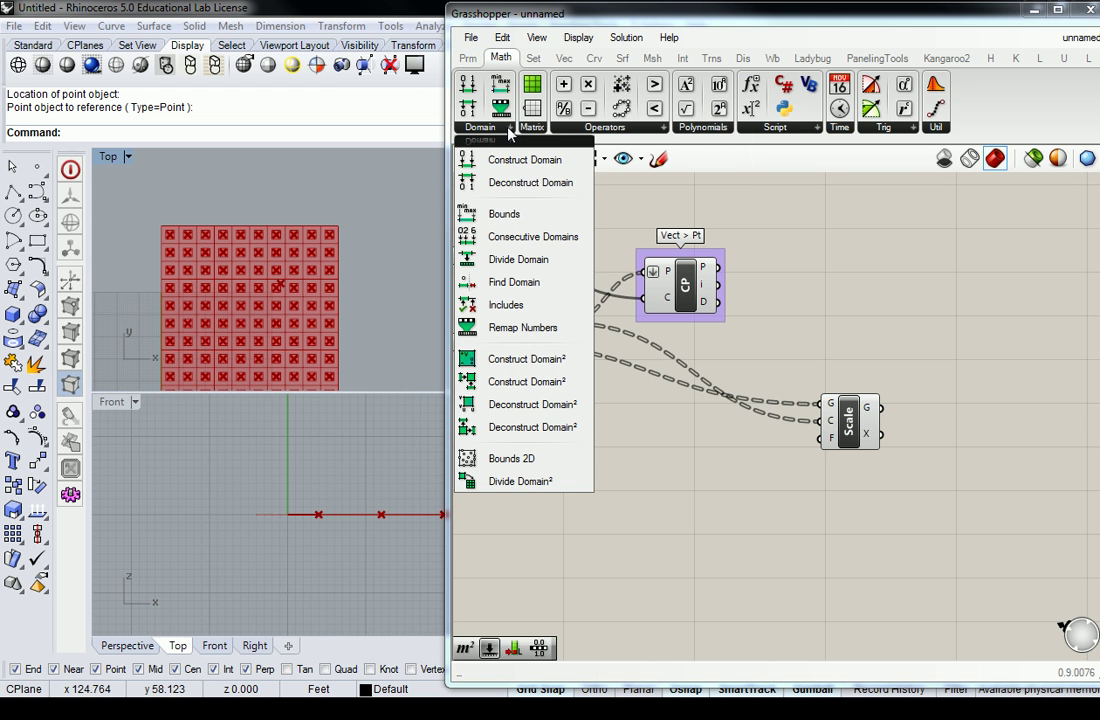
left_click(520, 327)
left_click(862, 335)
left_click_drag(848, 422, 988, 440)
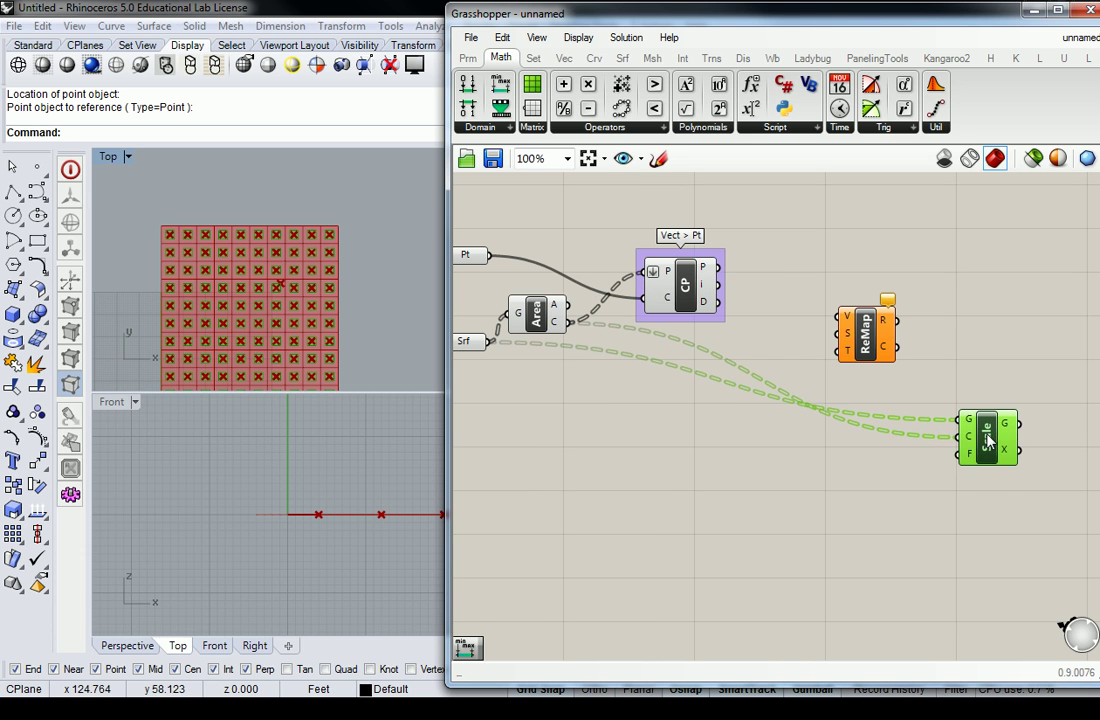
Group the ReMap component and name the group 'Math > Dom', fixing the capitalisation.
left_click(860, 330)
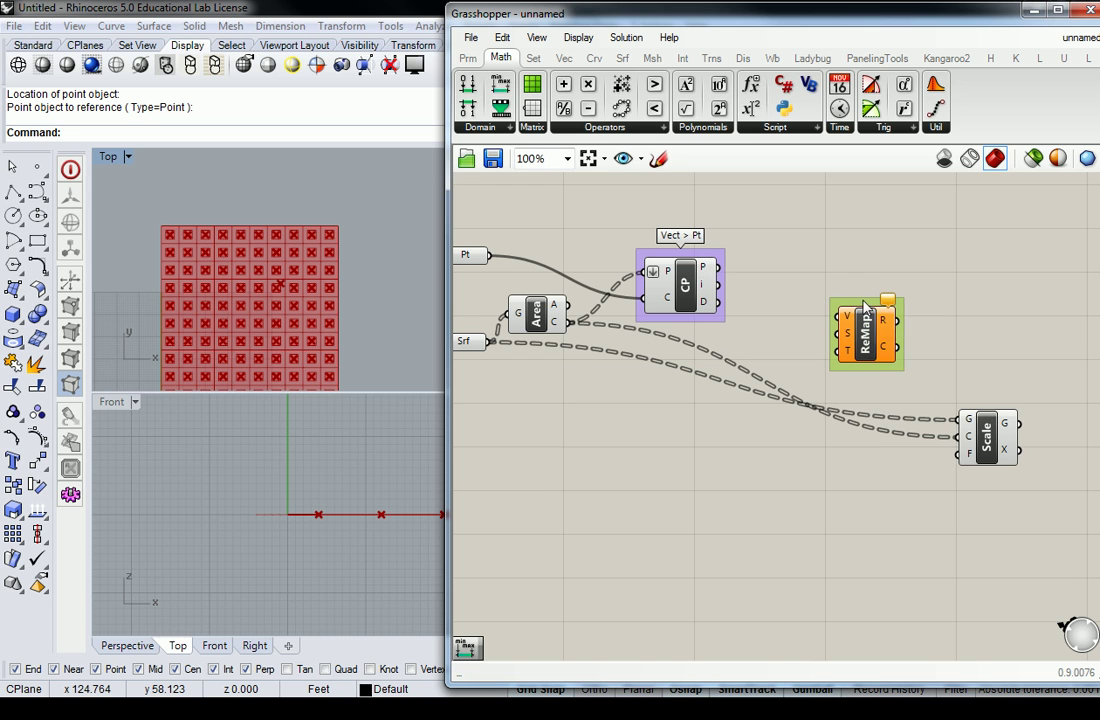
right_click(862, 304)
type("MAth > Dom")
left_click(909, 314)
key("BackSpace")
type("a")
key("Return")
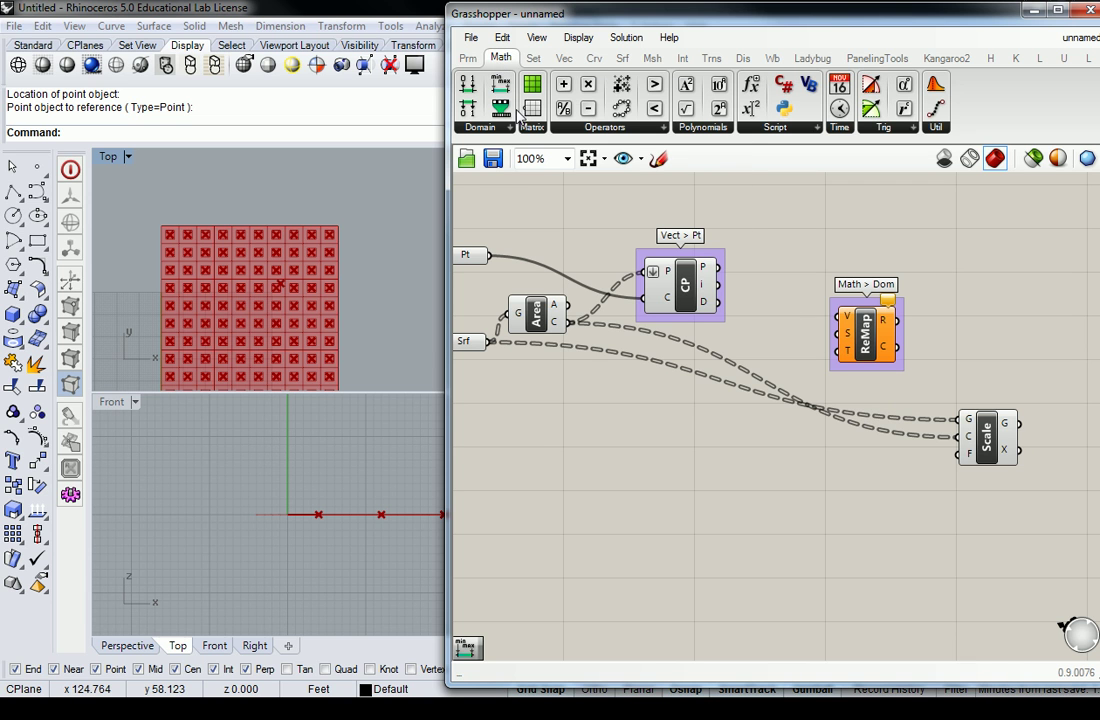
Place a Bounds component from Math > Domain and group it as 'Math > Dom'.
left_click(511, 128)
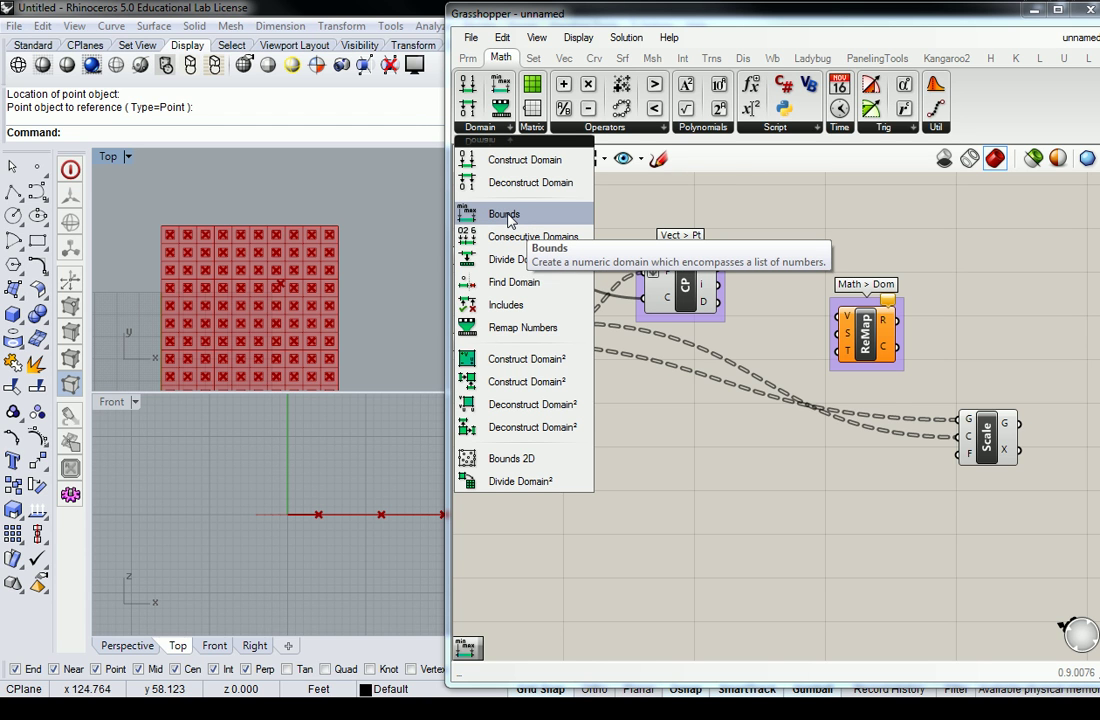
left_click_drag(508, 214, 909, 333)
key("ctrl+g")
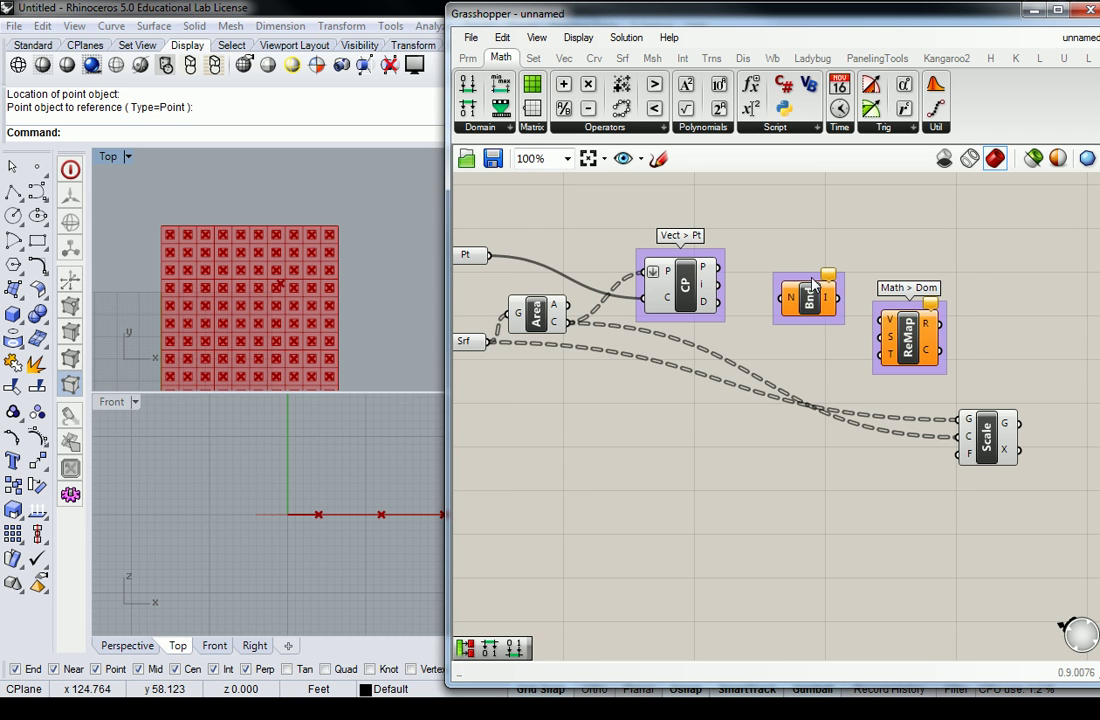
right_click(815, 280)
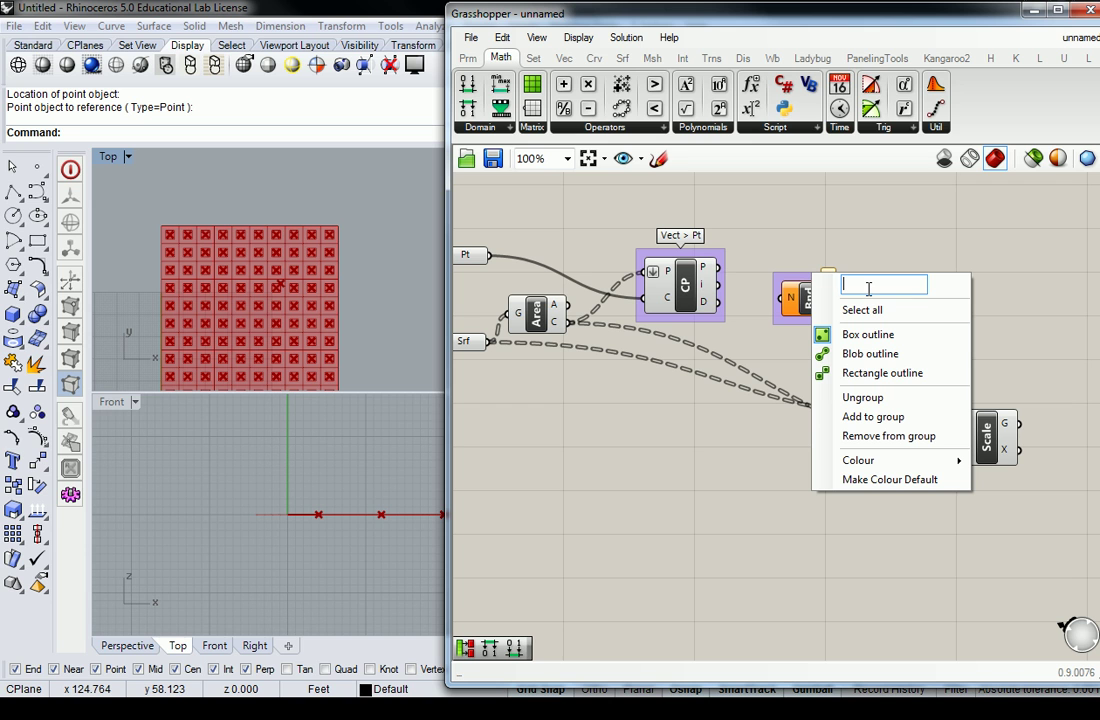
type("Math > Dom")
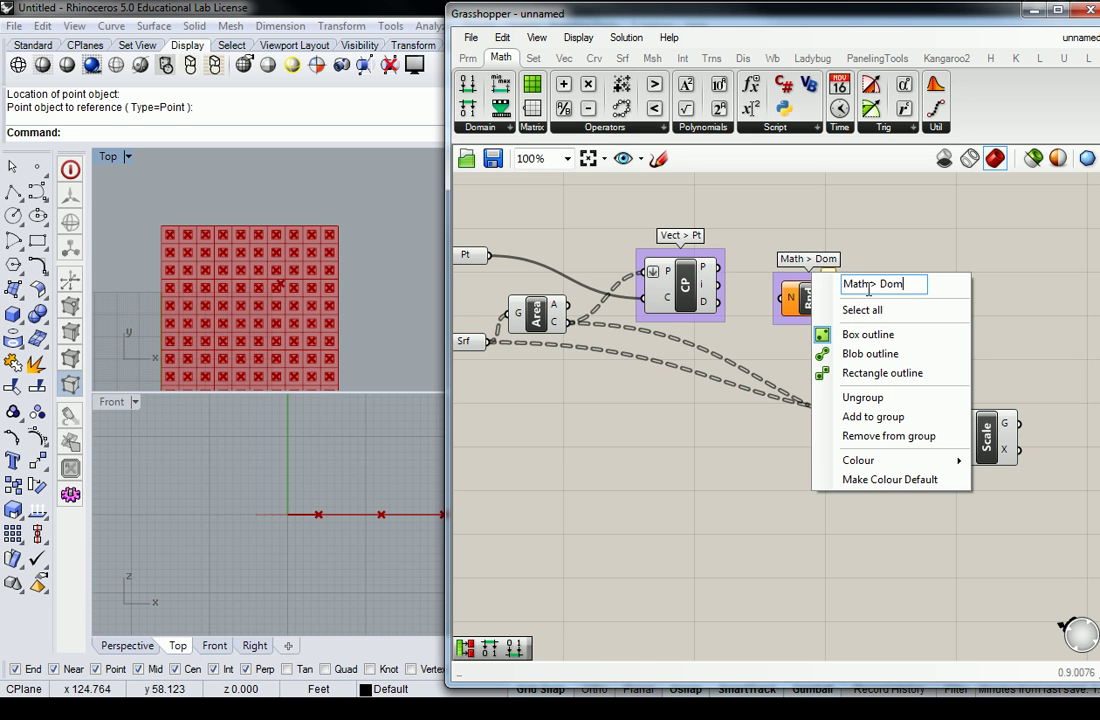
key("Return")
Feed the point distances into Bounds and ReMap's values, using Bounds as ReMap's source domain.
mouse_move(710, 310)
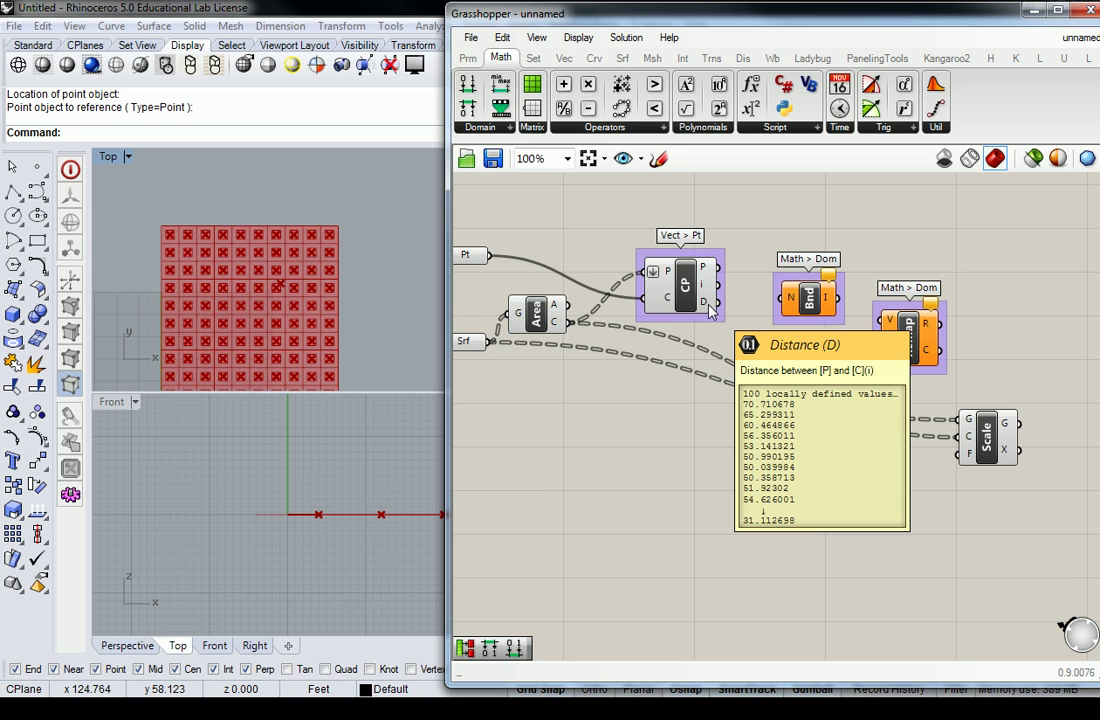
left_click_drag(716, 302, 790, 315)
mouse_move(798, 312)
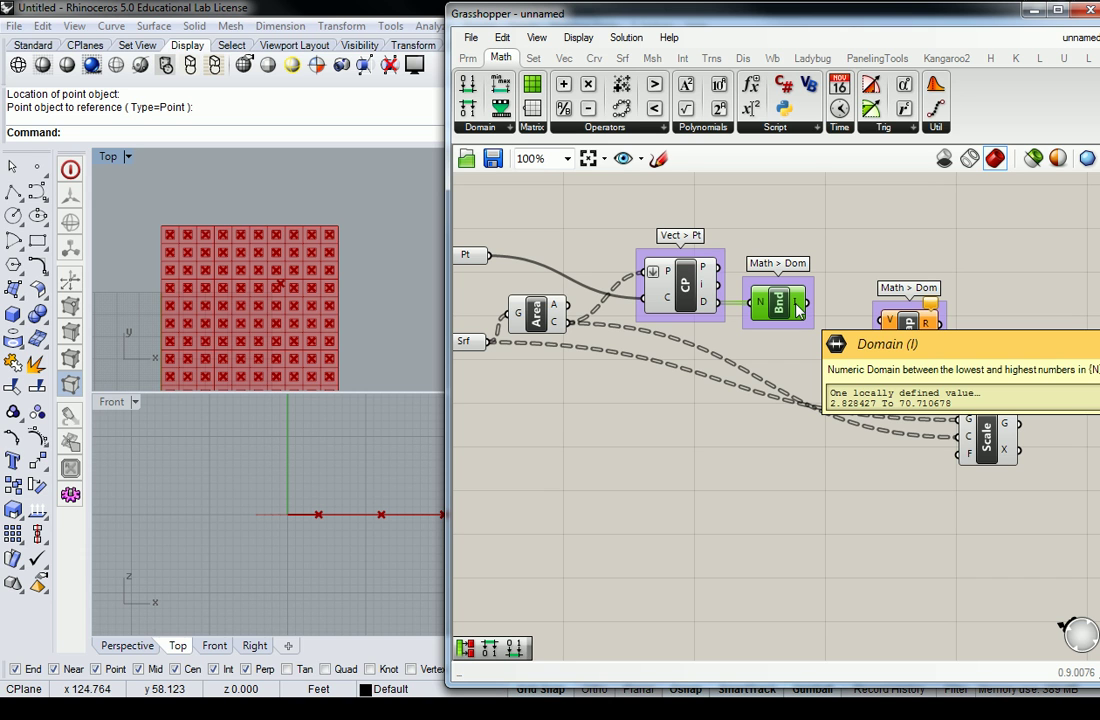
left_click_drag(803, 302, 886, 338)
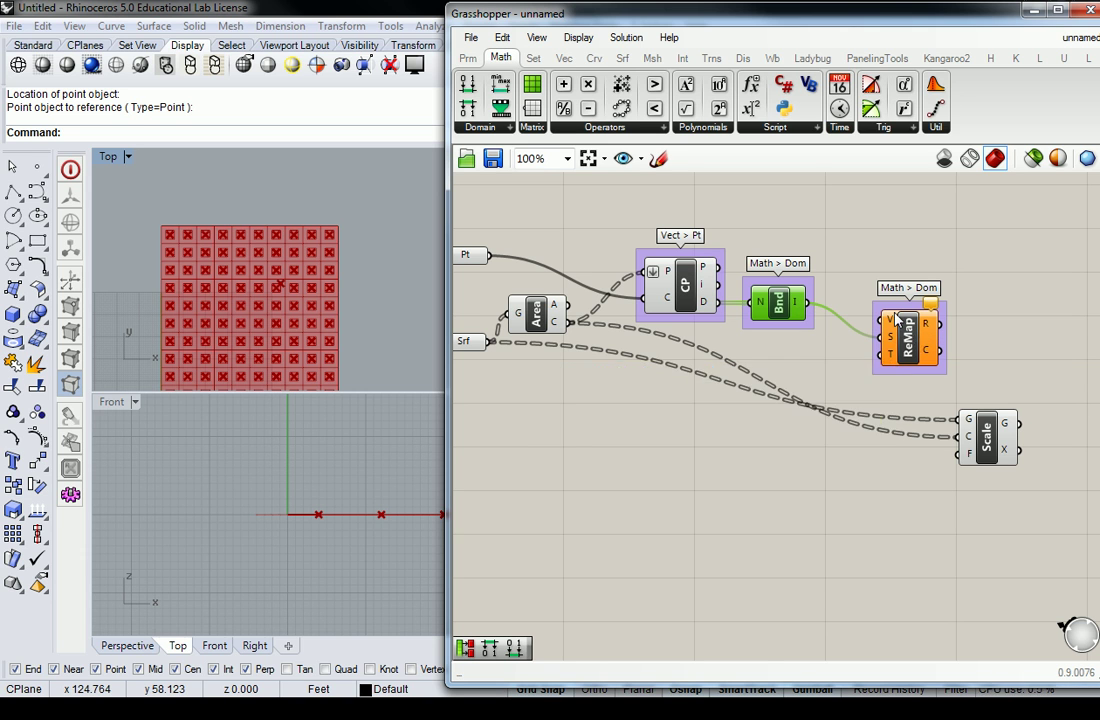
left_click_drag(779, 302, 787, 260)
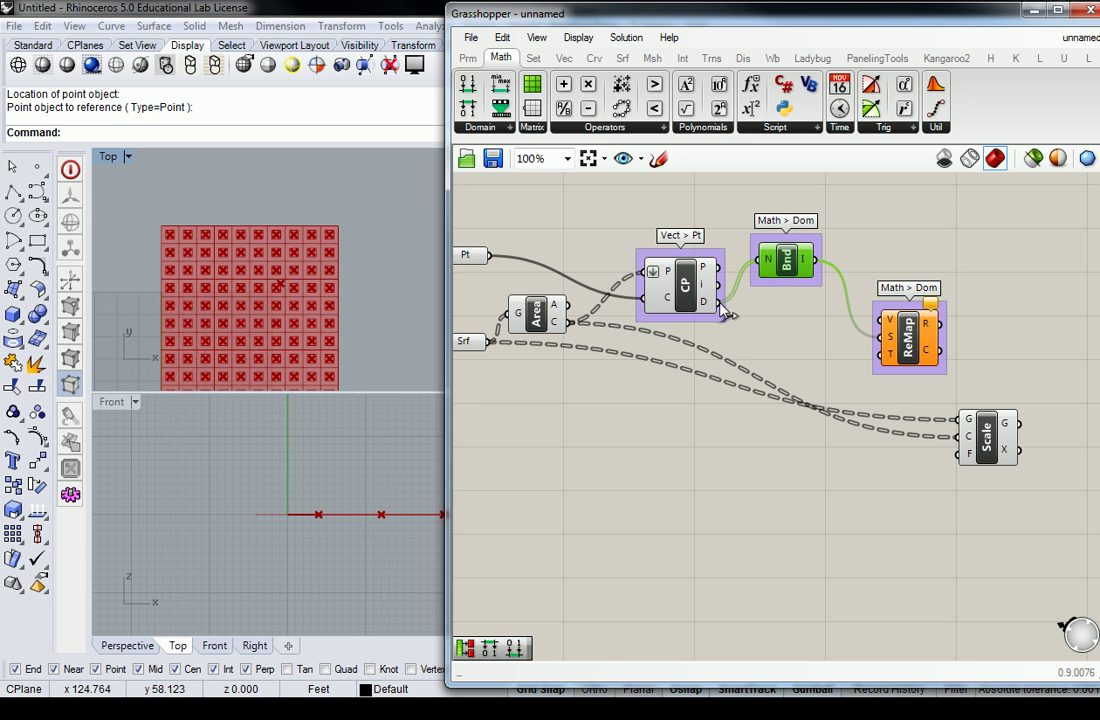
mouse_move(893, 325)
left_mouse_down()
mouse_move(716, 301)
mouse_move(893, 333)
mouse_move(882, 317)
left_mouse_up()
mouse_move(868, 307)
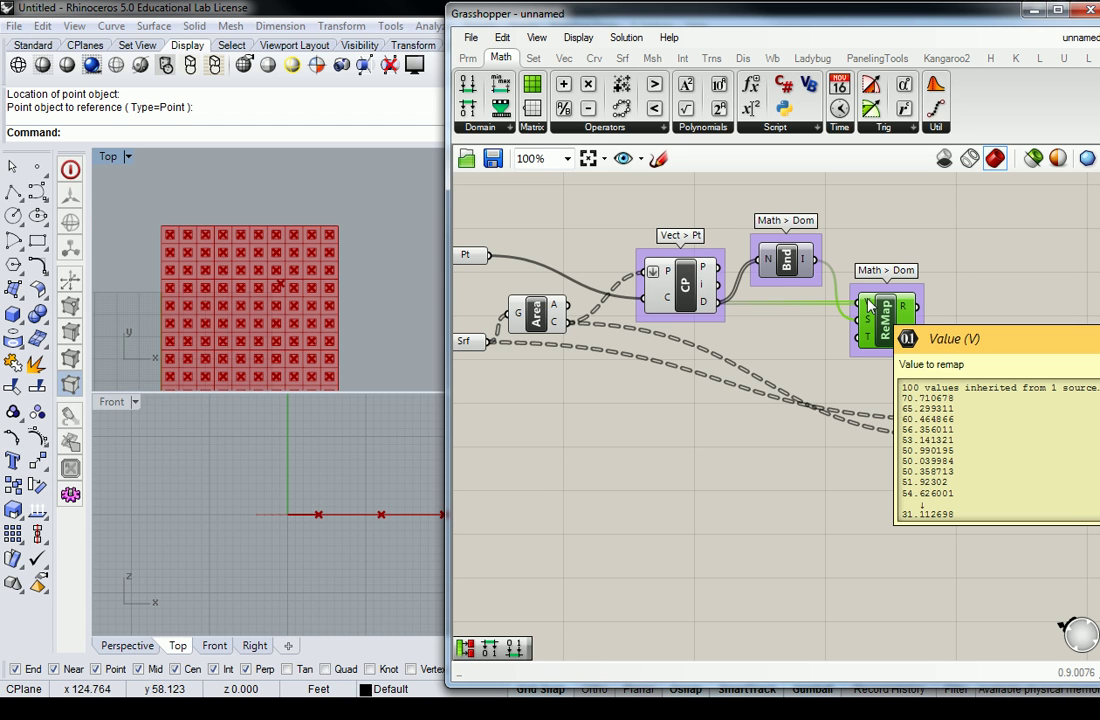
mouse_move(869, 330)
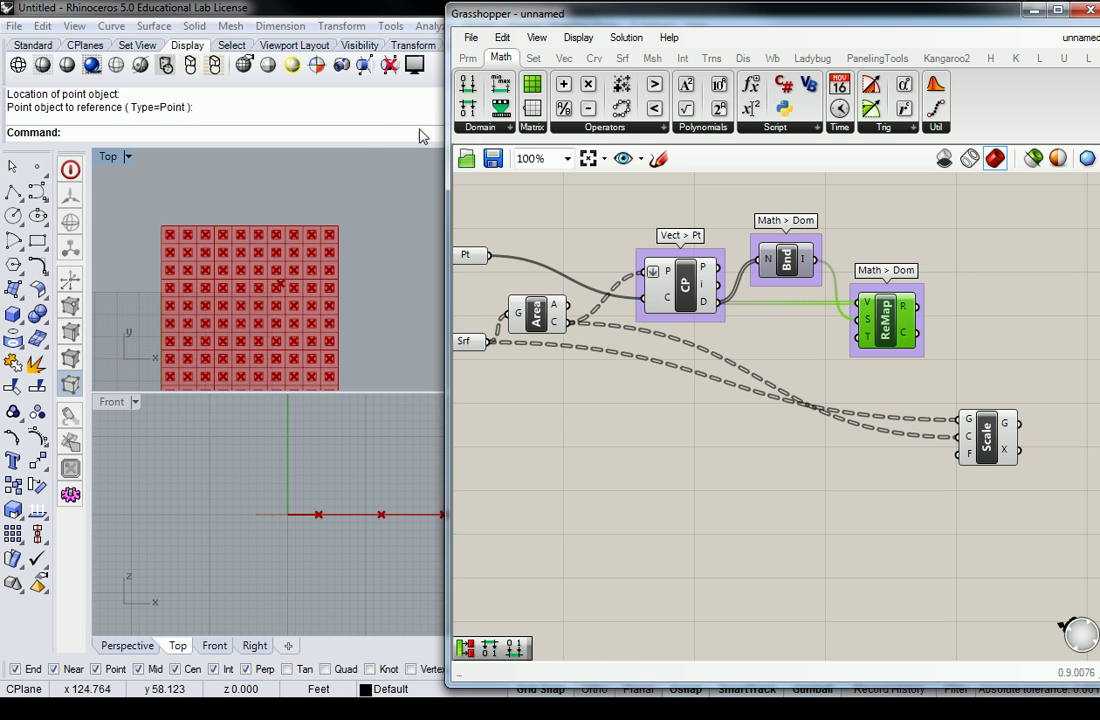
Place a Construct Domain component and group it as 'Math > Dom'.
left_click(490, 128)
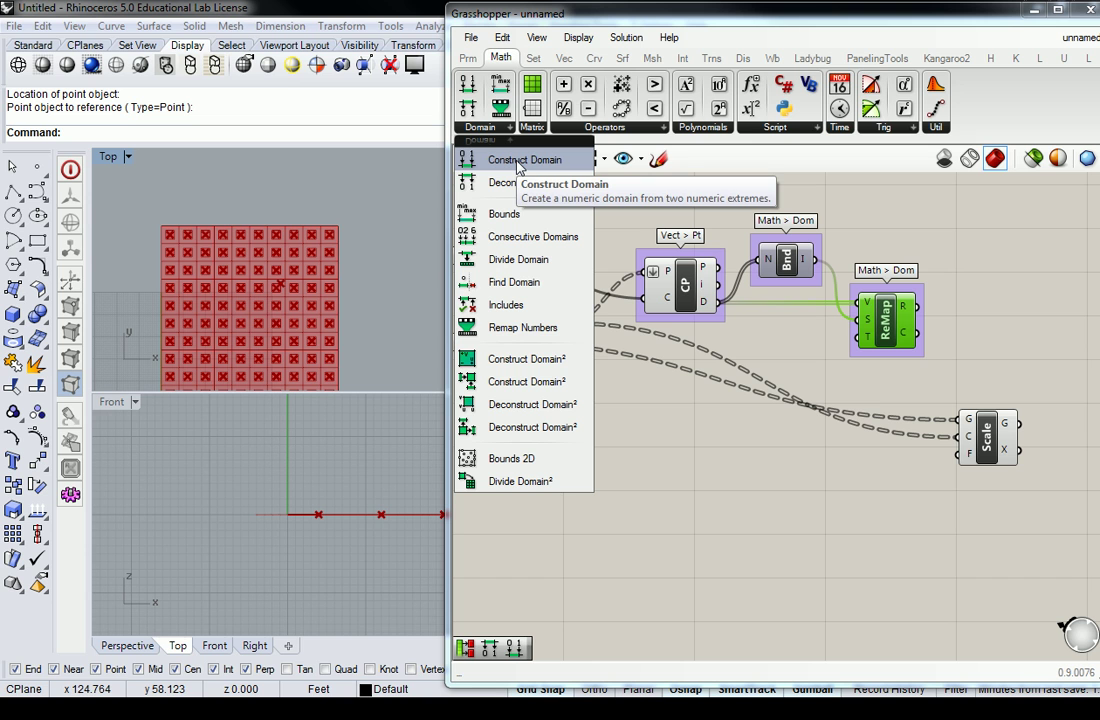
left_click_drag(518, 166, 793, 370)
key("ctrl+g")
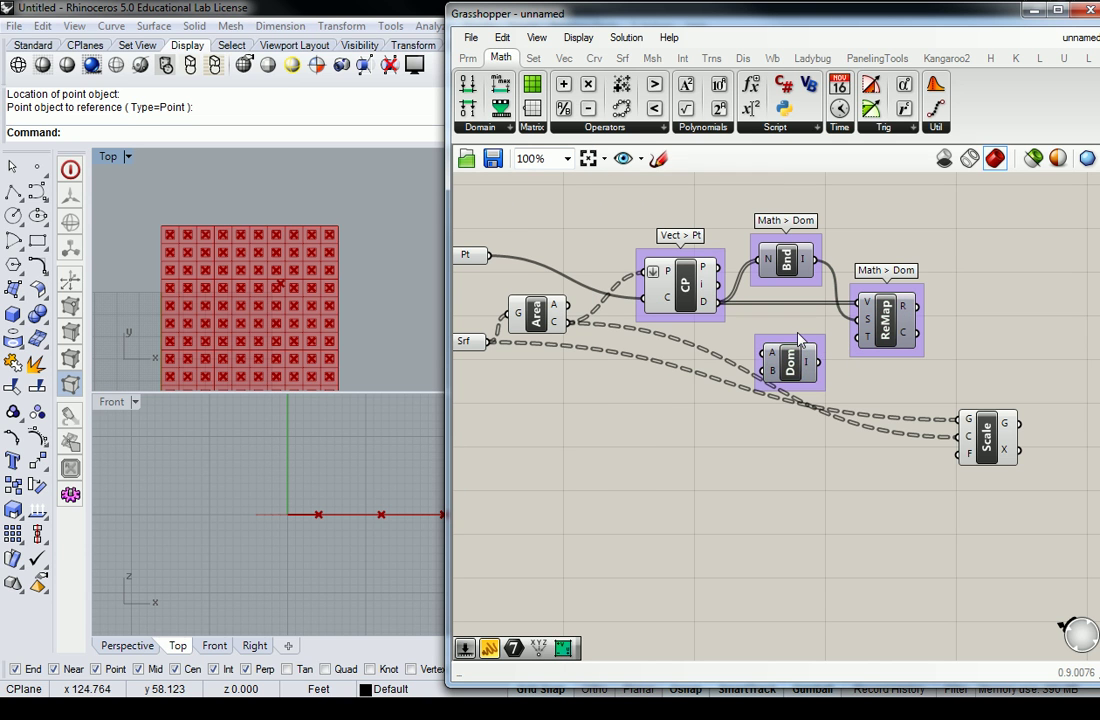
right_click(800, 340)
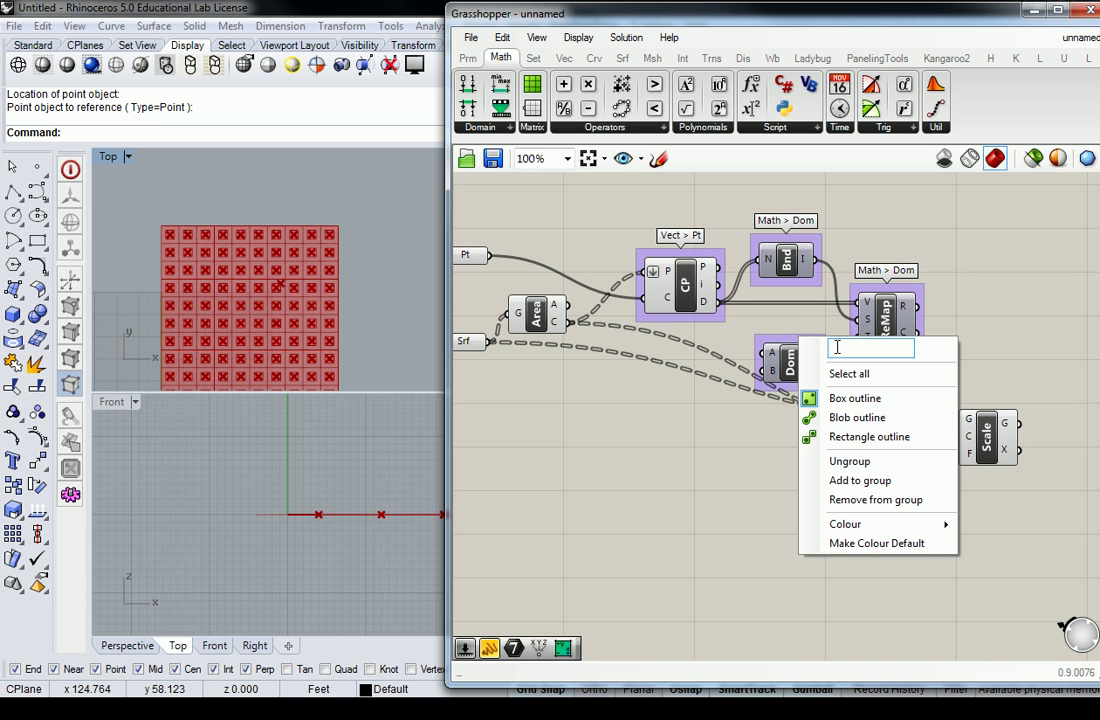
type("Math > Dom")
key("Return")
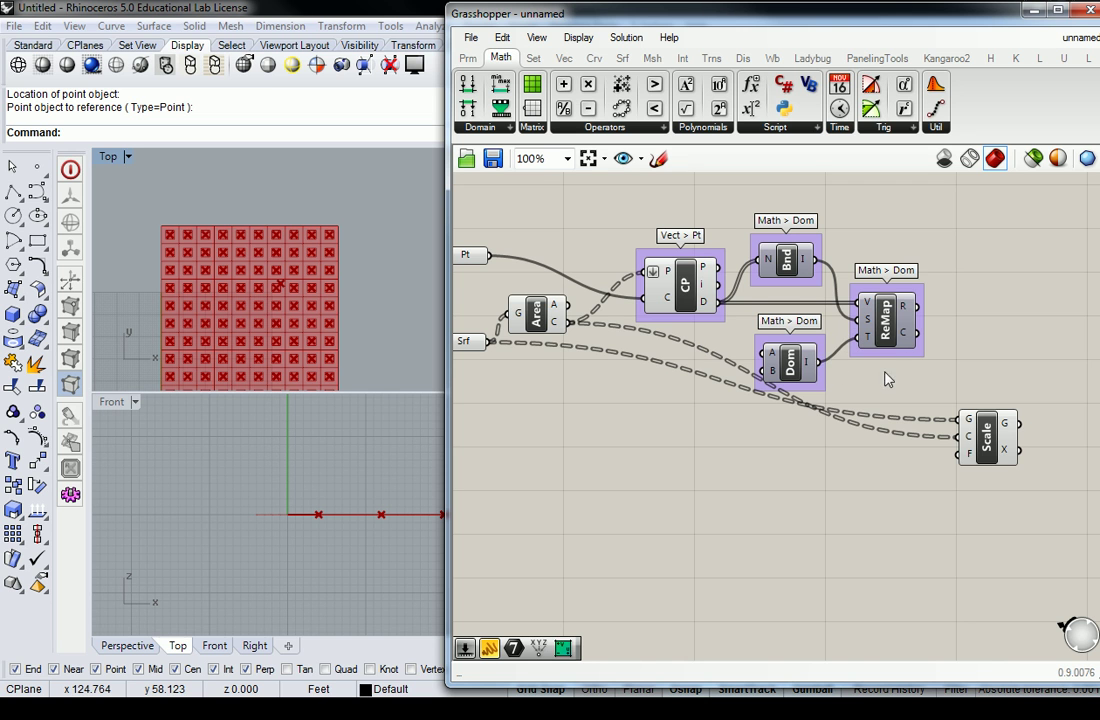
Create two small number panels holding the values .10 and 1.
right_click_drag(850, 340, 943, 328)
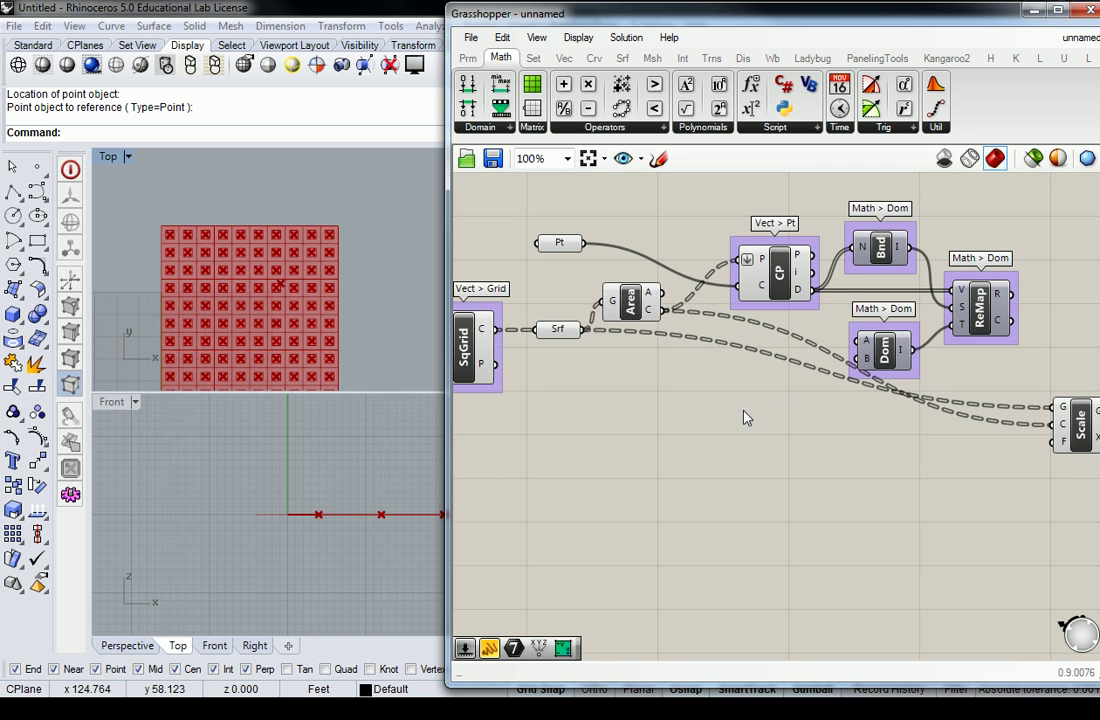
double_click(780, 400)
left_click(468, 57)
left_click_drag(785, 84, 770, 413)
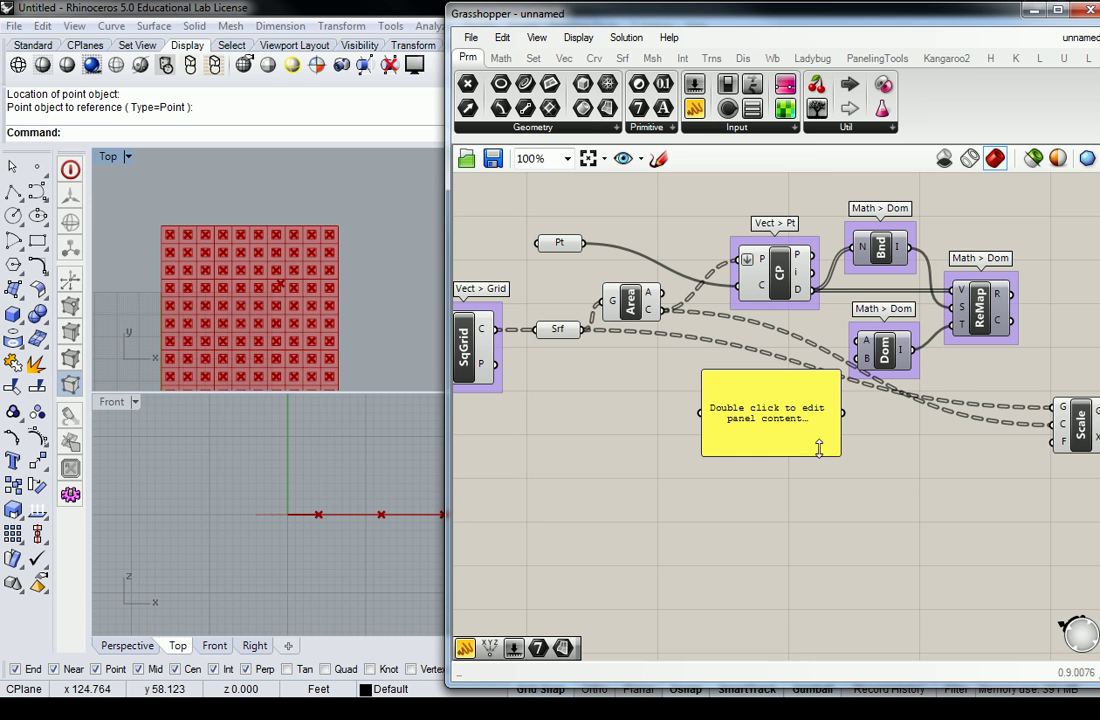
left_click_drag(840, 460, 724, 388)
double_click(721, 378)
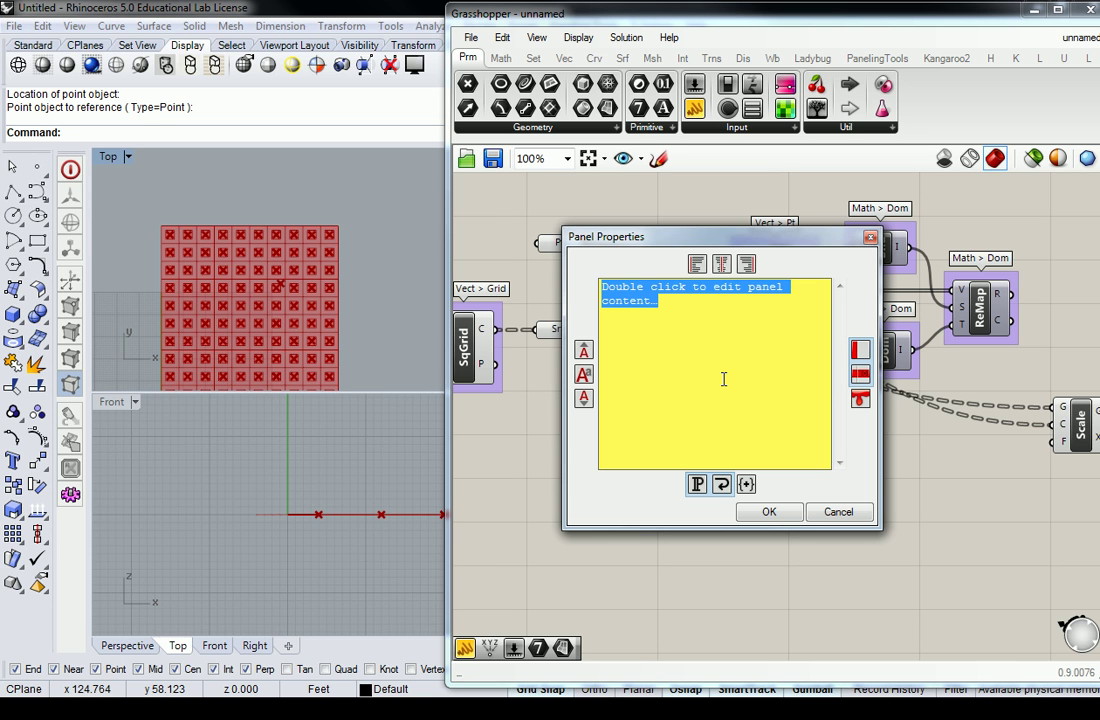
key("Delete")
type("-")
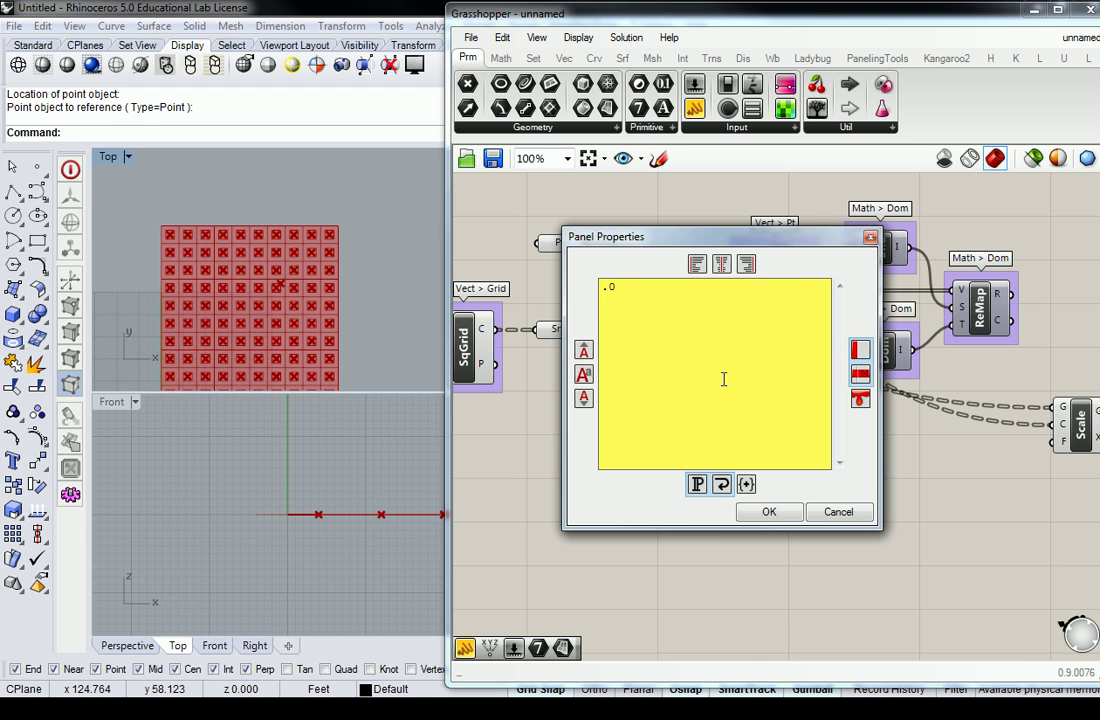
type("1")
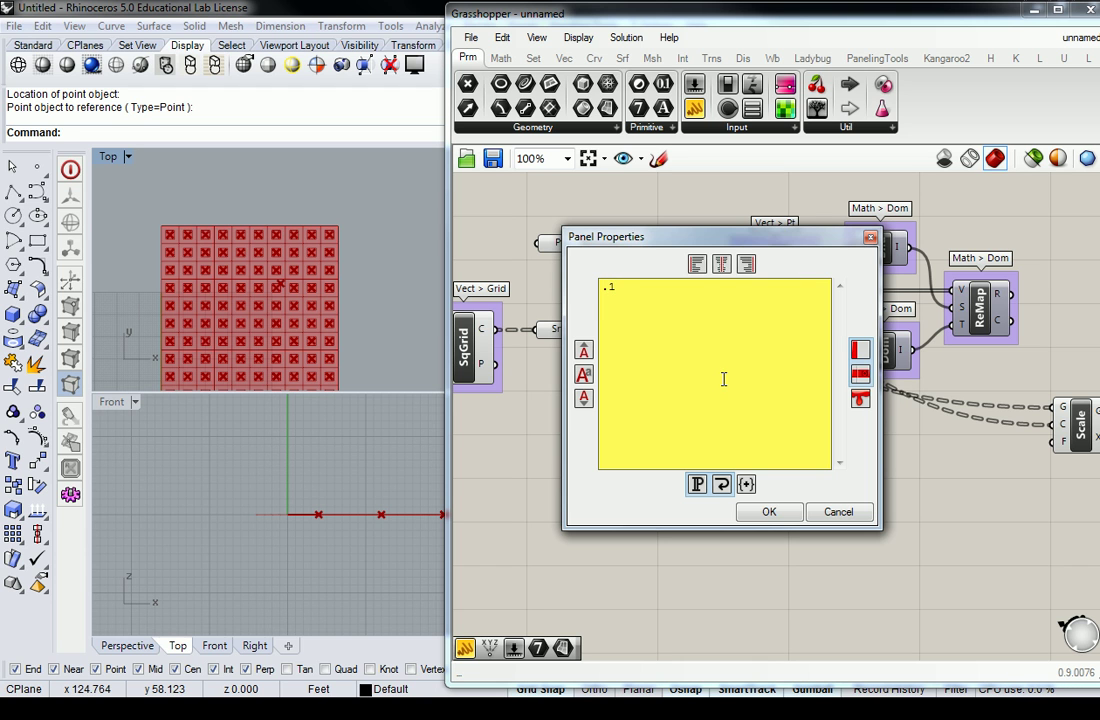
type("0")
left_click(769, 511)
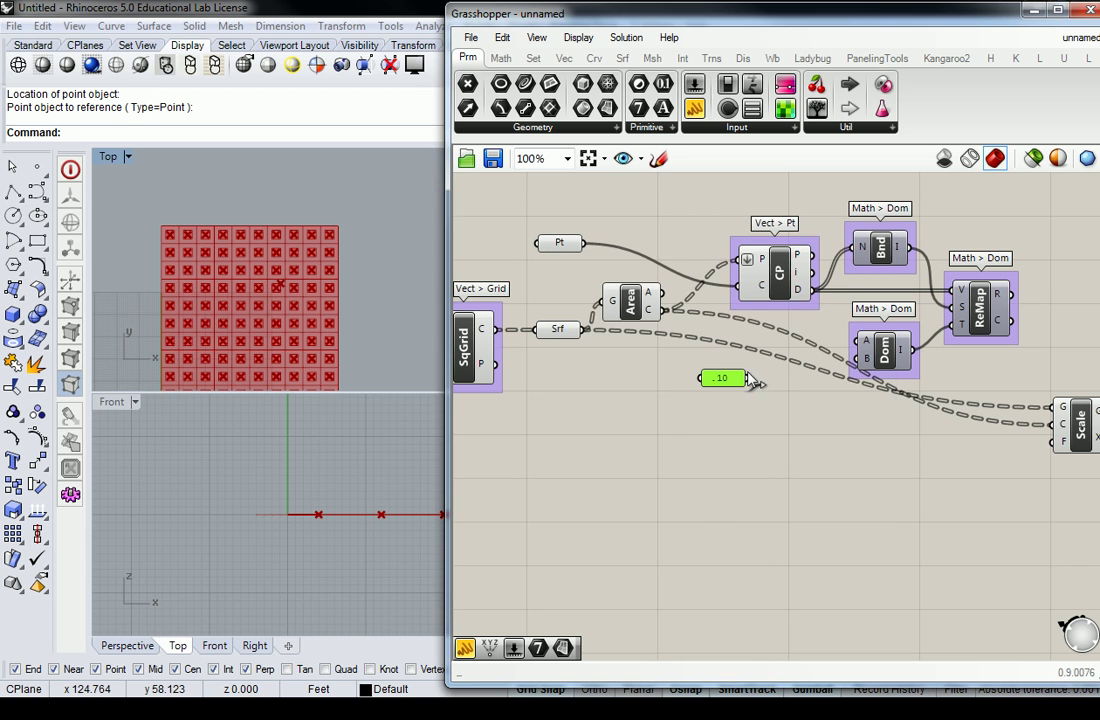
left_click_drag(737, 385, 737, 418, "alt")
double_click(737, 415)
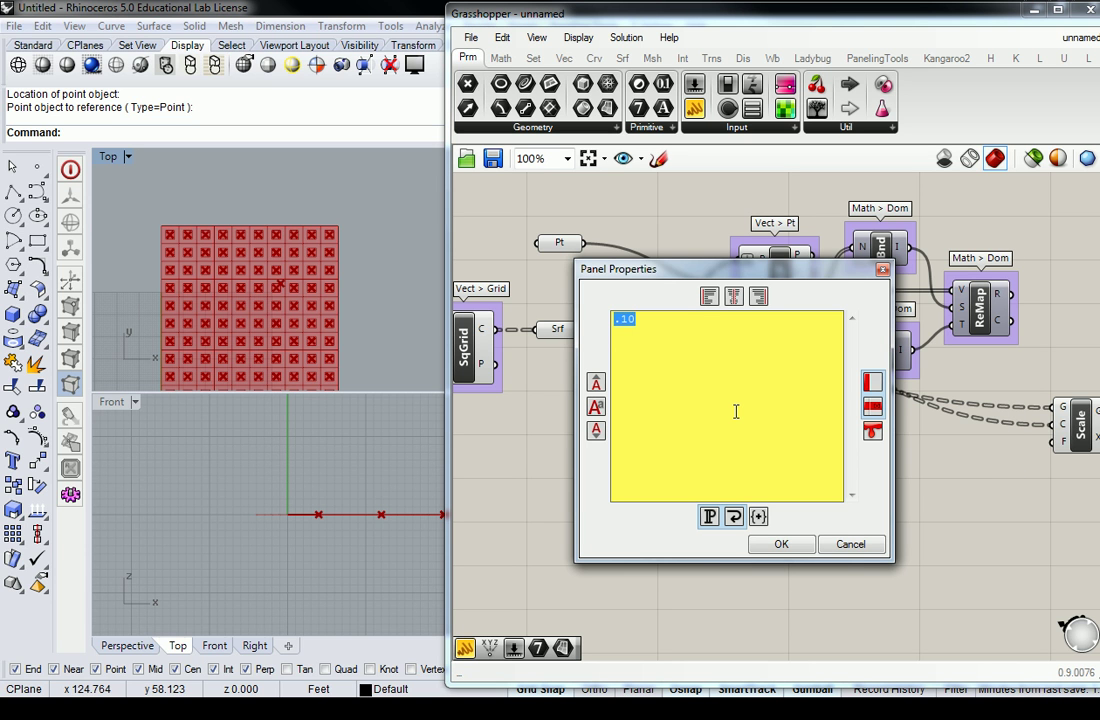
type("1")
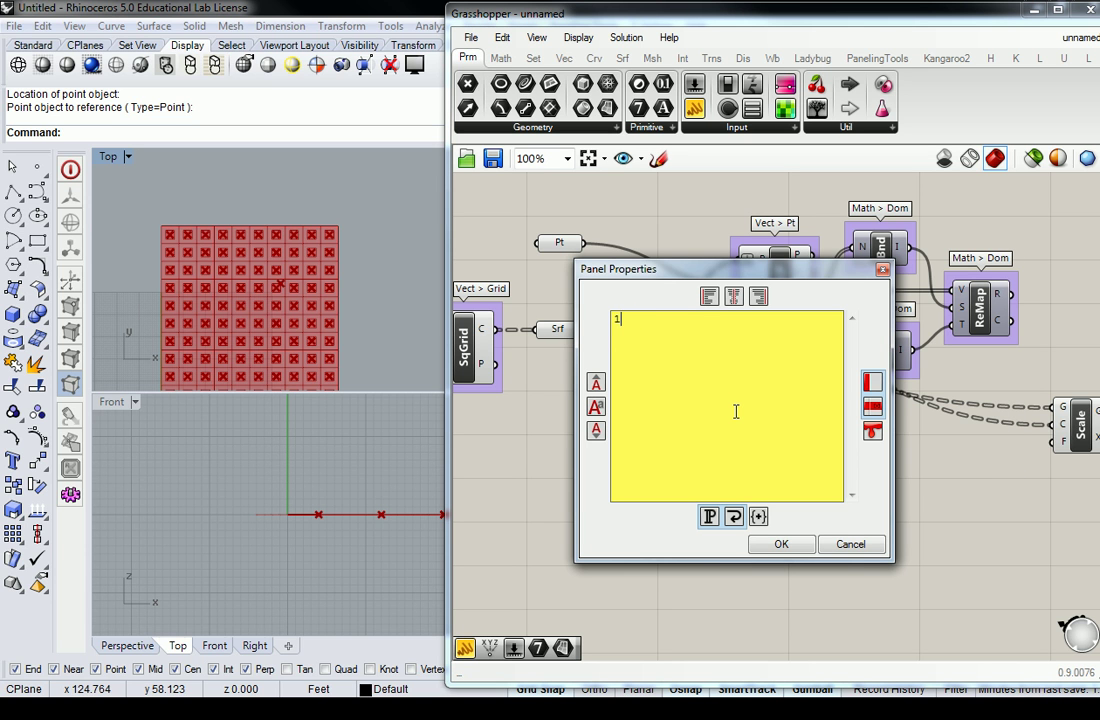
left_click(781, 544)
Connect the .10 panel to the domain's A input and the 1 panel to B.
left_click_drag(748, 378, 858, 341)
left_click_drag(752, 408, 858, 357)
left_click_drag(727, 432, 756, 373)
left_click(893, 463)
right_click_drag(893, 463, 690, 527)
Add a panel listing ReMap's results, starting 1.0, 0.928255, 0.864158.
left_click_drag(727, 84, 862, 308)
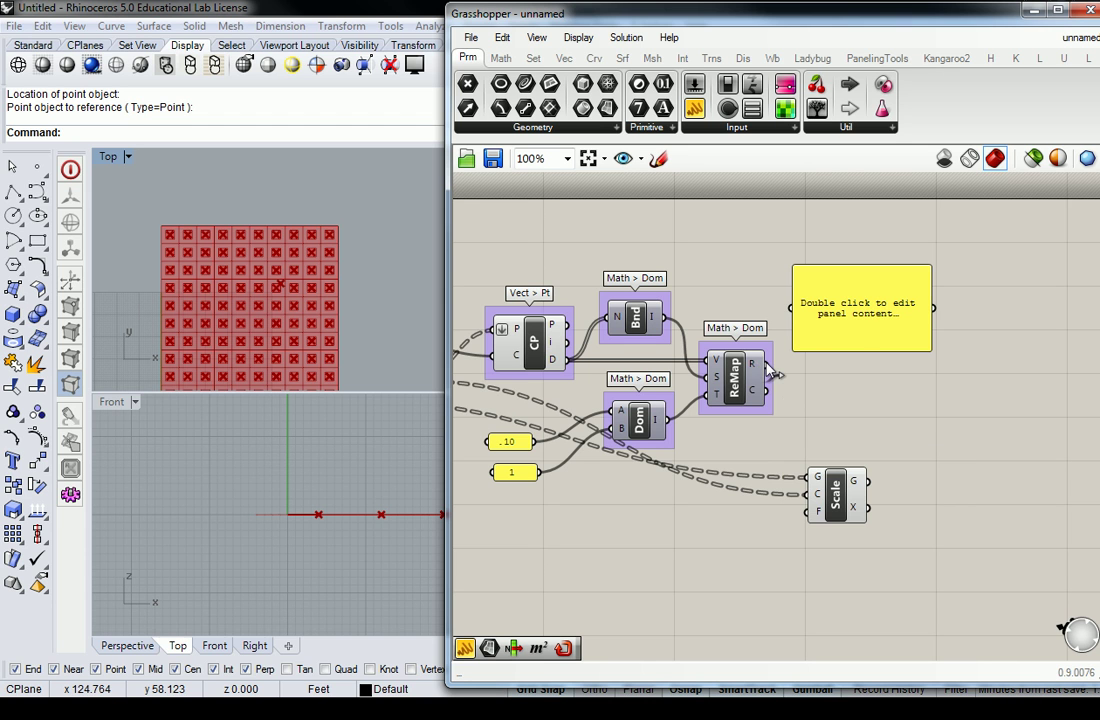
left_click_drag(766, 364, 793, 308)
left_click_drag(903, 352, 972, 540)
Delete the value list panel and wire ReMap's R output into Scale's F factor.
left_click_drag(864, 454, 970, 420)
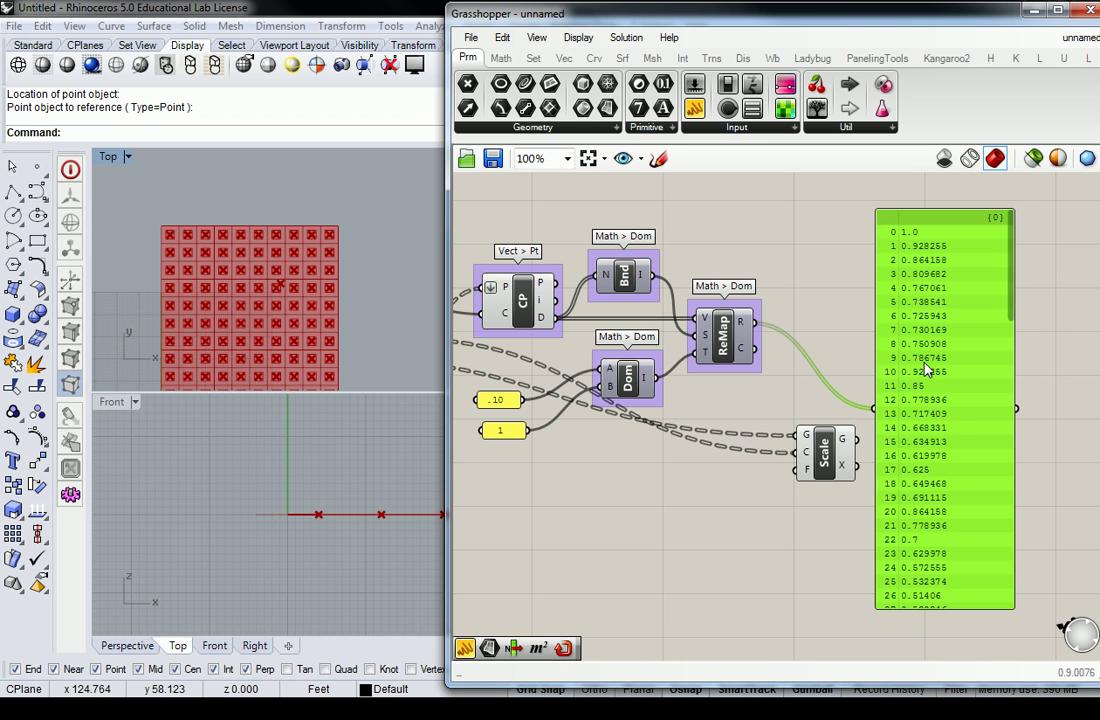
key("Delete")
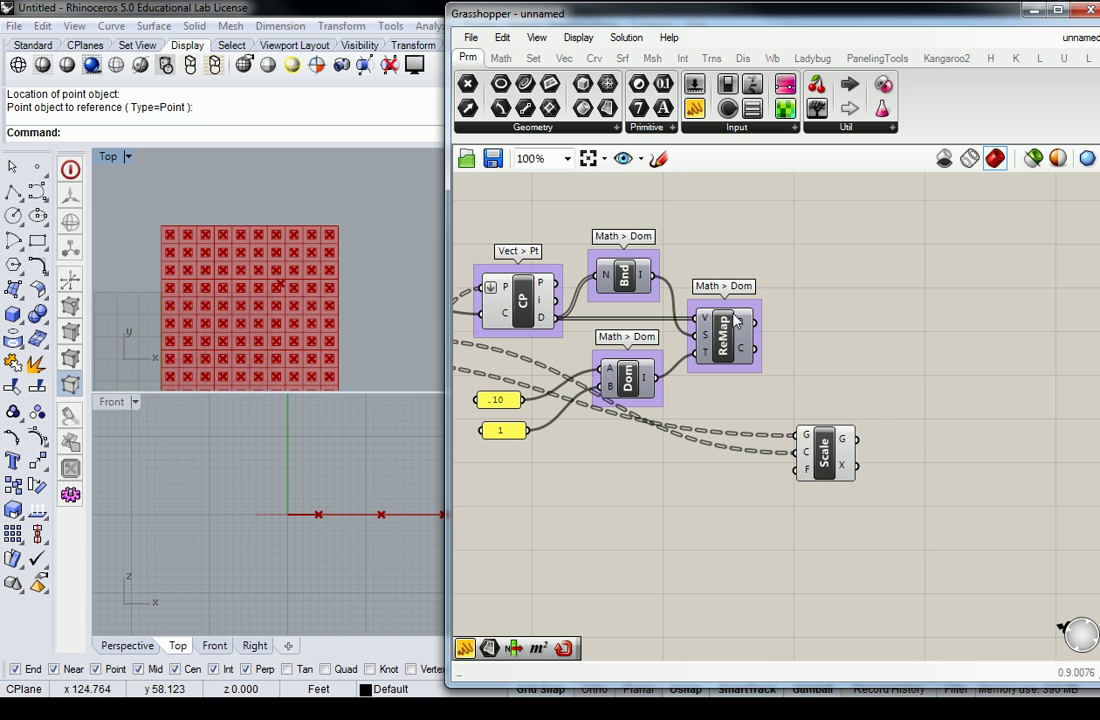
left_click_drag(757, 333, 800, 481)
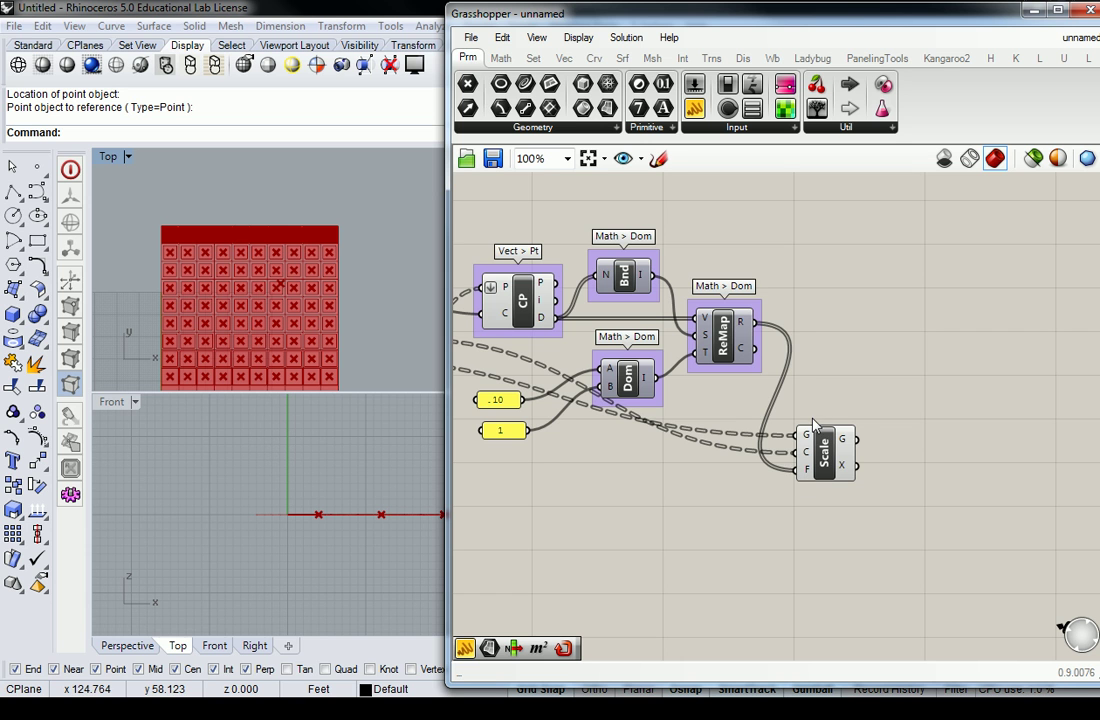
right_click_drag(738, 342, 773, 330)
Flatten the Scale component's G geometry input.
mouse_move(777, 316)
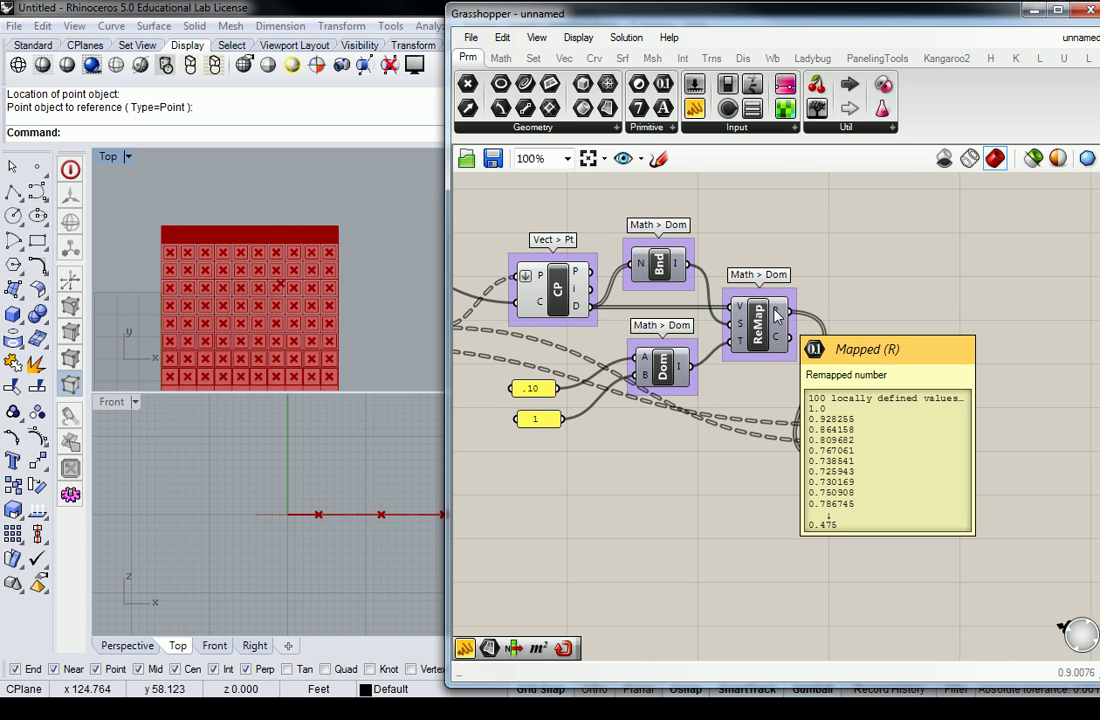
scroll(277, 209, "up", 6)
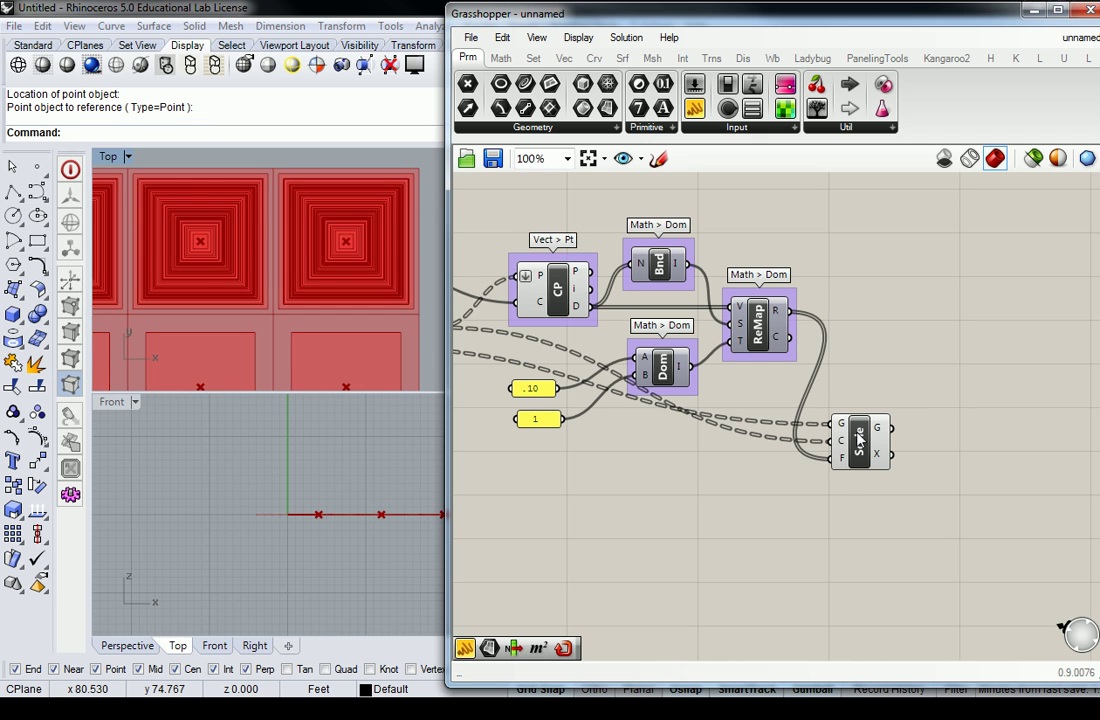
left_click_drag(858, 440, 894, 412)
left_click_drag(660, 370, 641, 413)
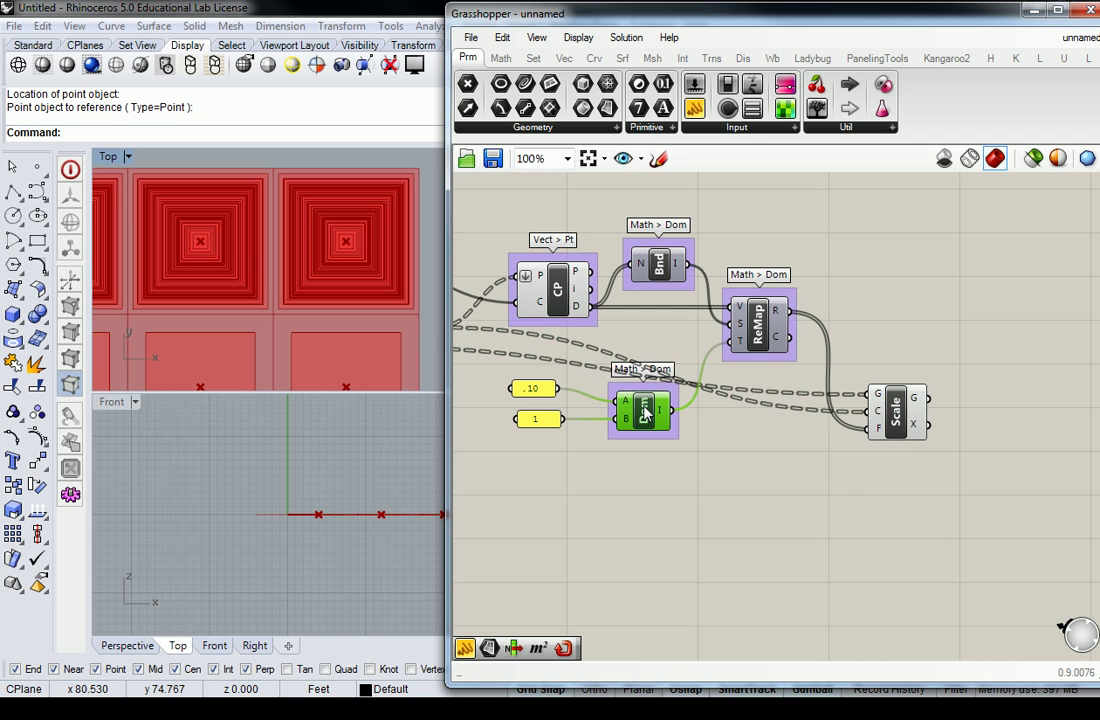
mouse_move(880, 435)
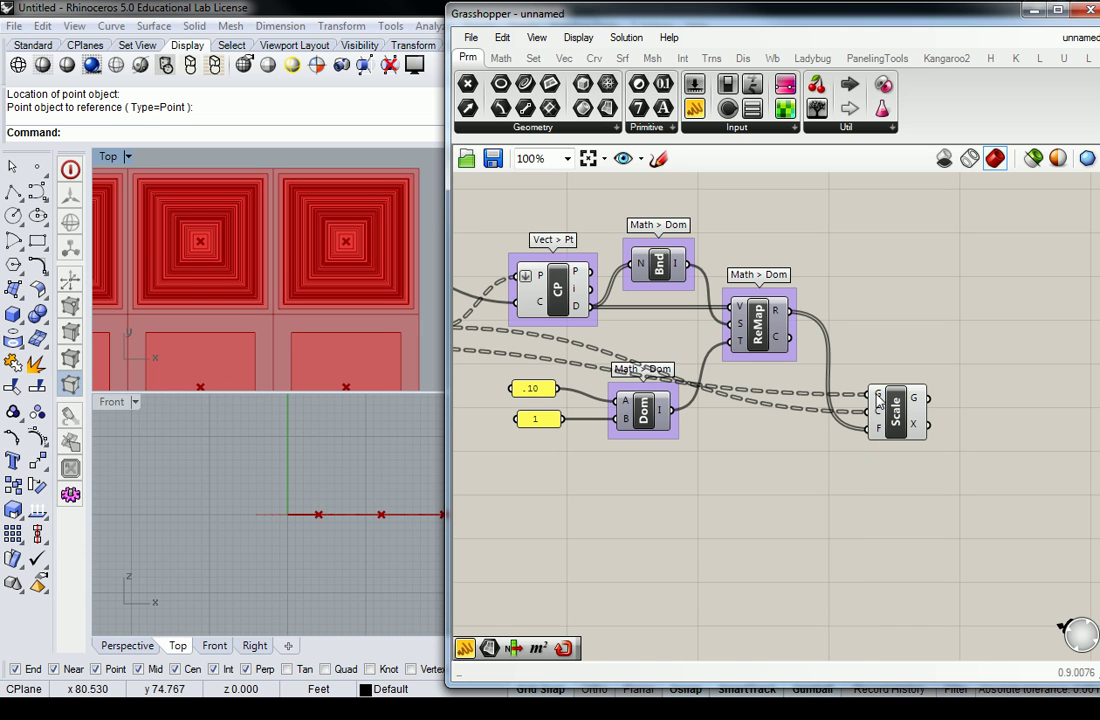
mouse_move(879, 399)
right_click(857, 398)
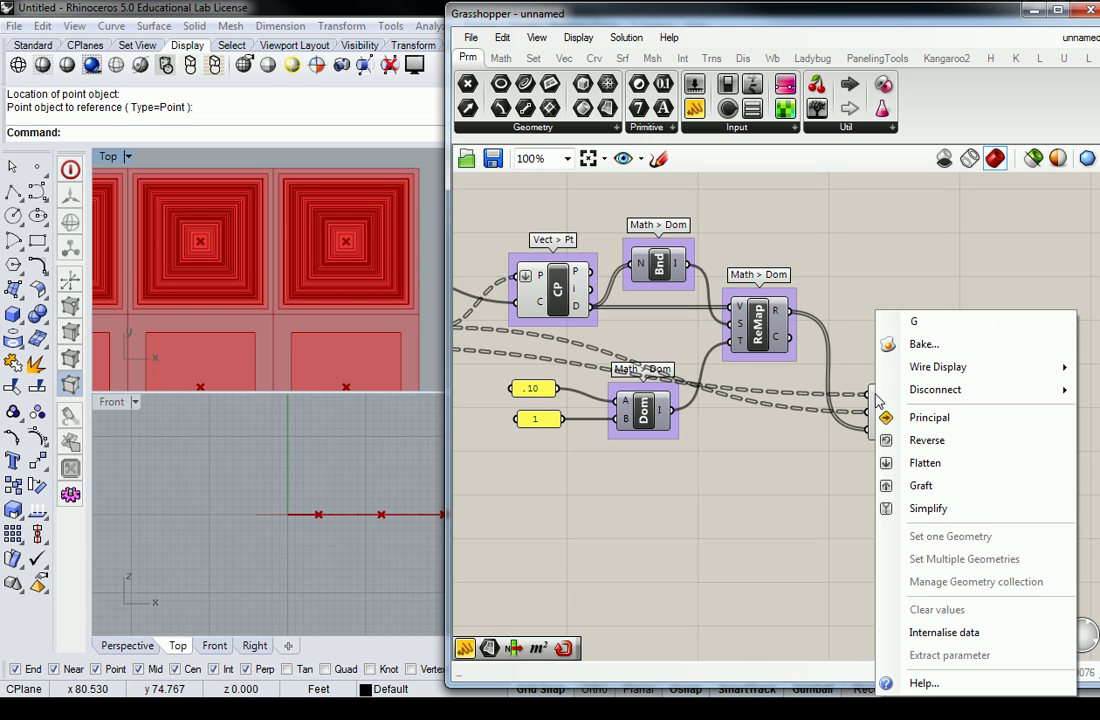
left_click(915, 461)
Flatten the Scale component's C centre input.
right_click(878, 410)
left_click(673, 511)
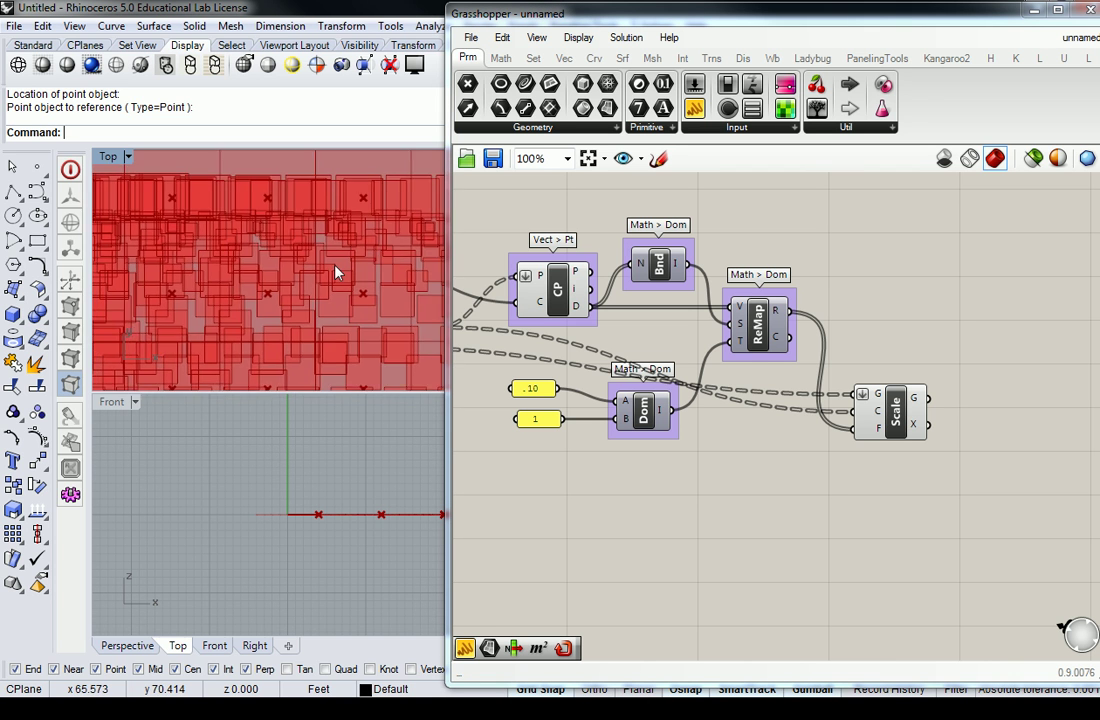
scroll(360, 265, "up", 5)
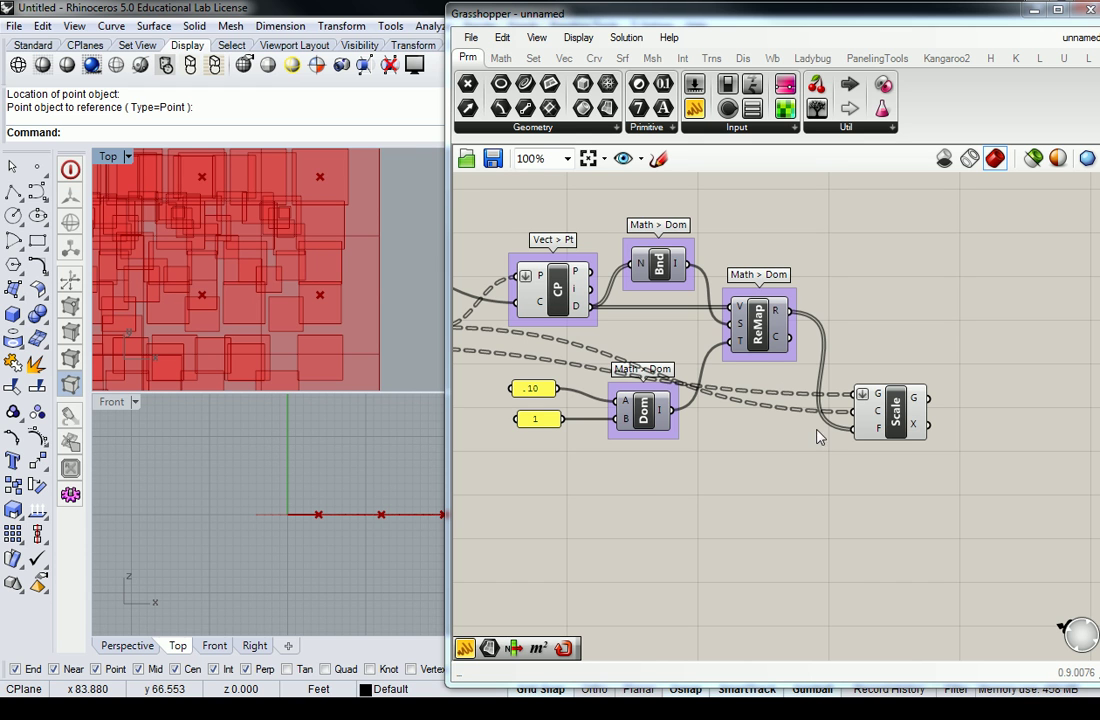
right_click(880, 414)
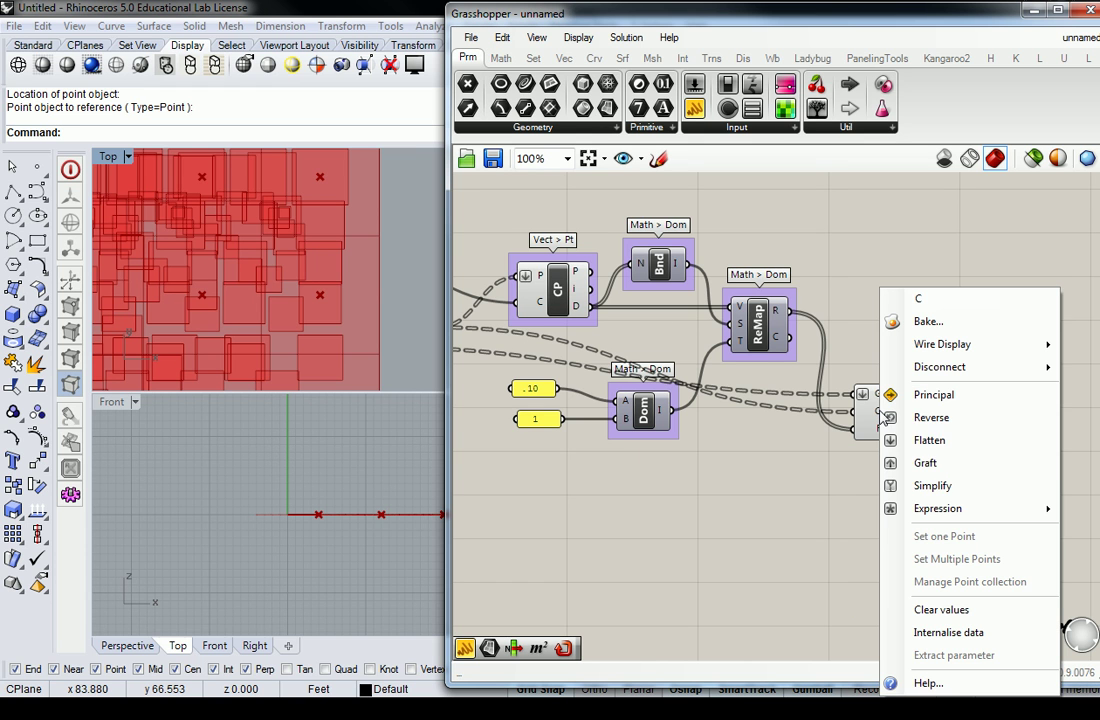
left_click(919, 441)
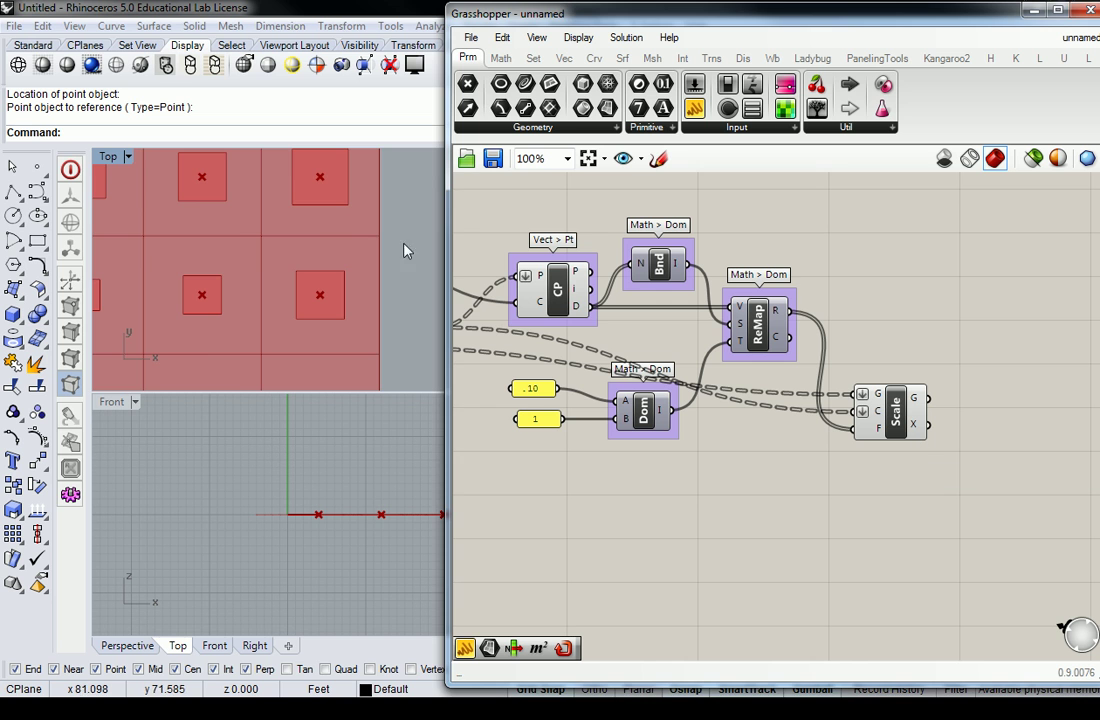
scroll(356, 238, "down", 4)
scroll(340, 270, "up", 2)
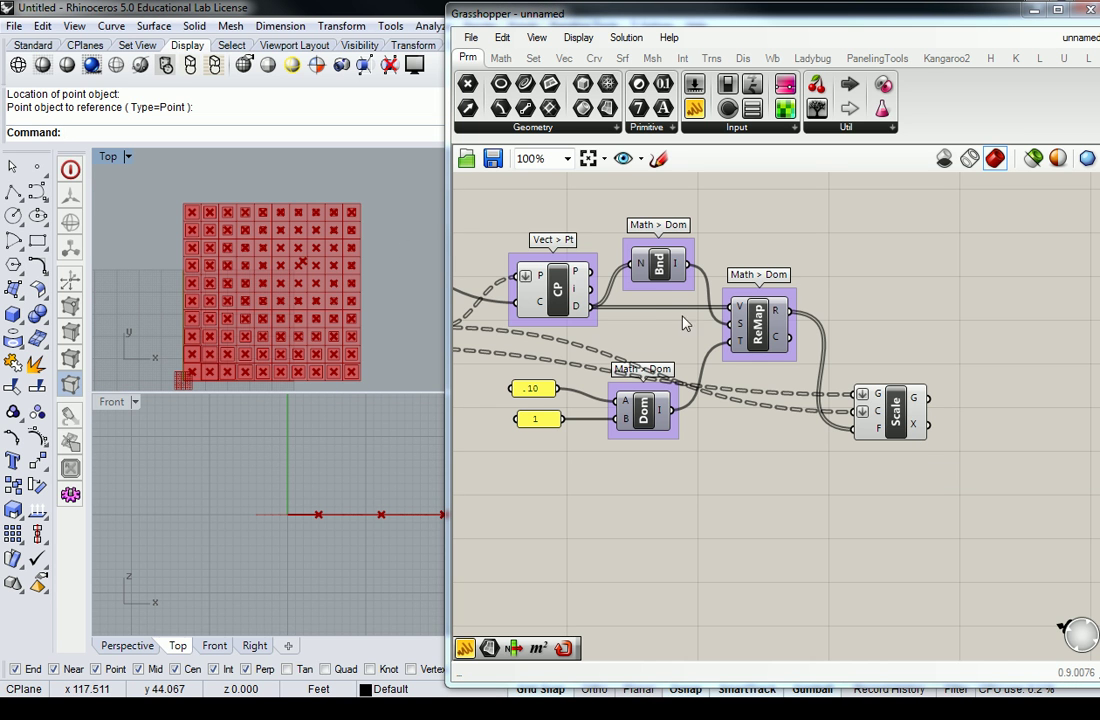
scroll(864, 265, "down", 5)
left_click_drag(925, 263, 668, 437)
middle_click(712, 373)
left_click(767, 325)
scroll(319, 253, "down", 1)
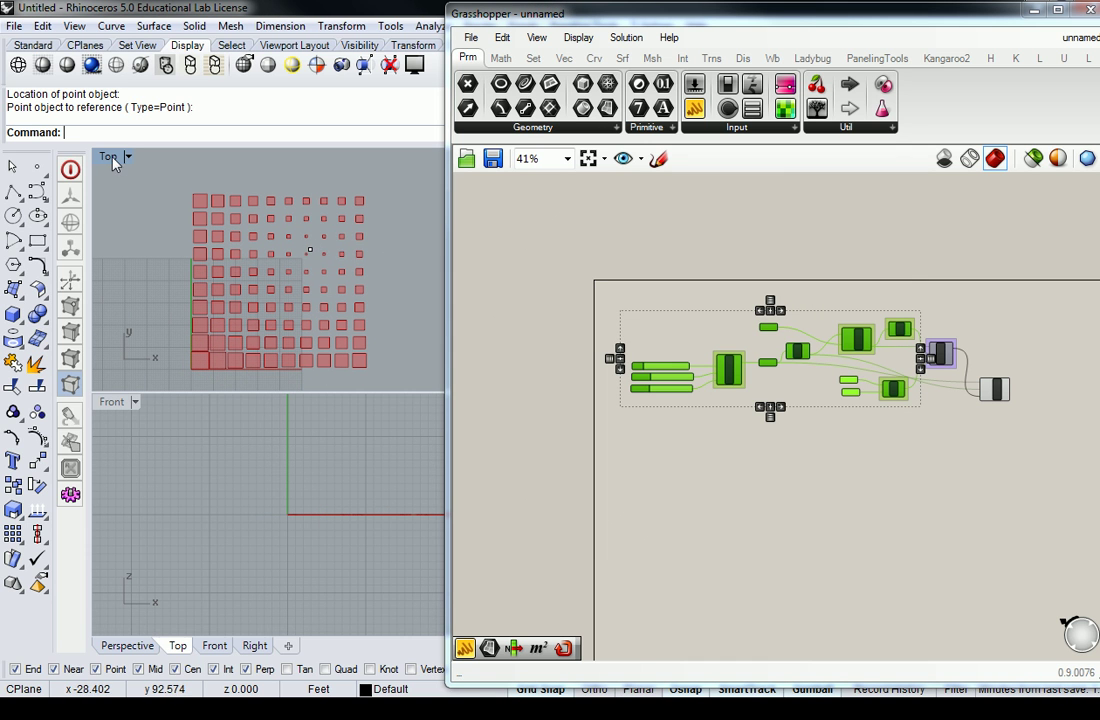
scroll(338, 360, "up", 3)
scroll(338, 360, "down", 1)
right_click_drag(338, 360, 258, 366)
scroll(181, 352, "down", 1)
scroll(184, 351, "up", 1)
scroll(214, 358, "up", 1)
scroll(250, 362, "up", 1)
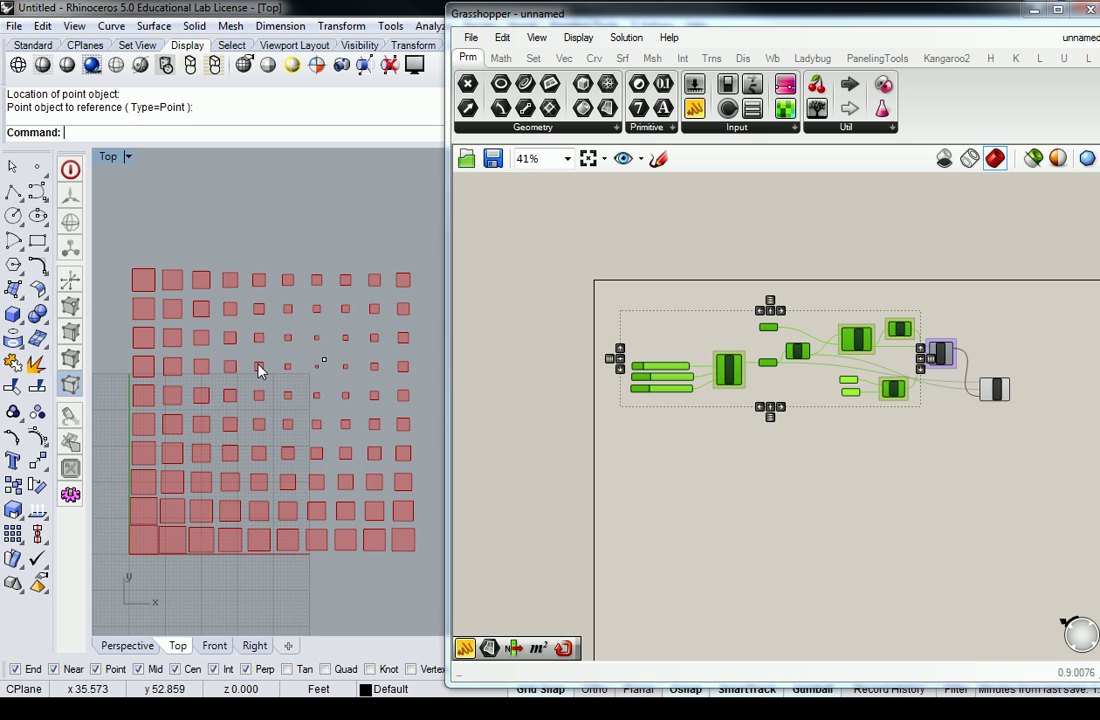
scroll(757, 370, "up", 5)
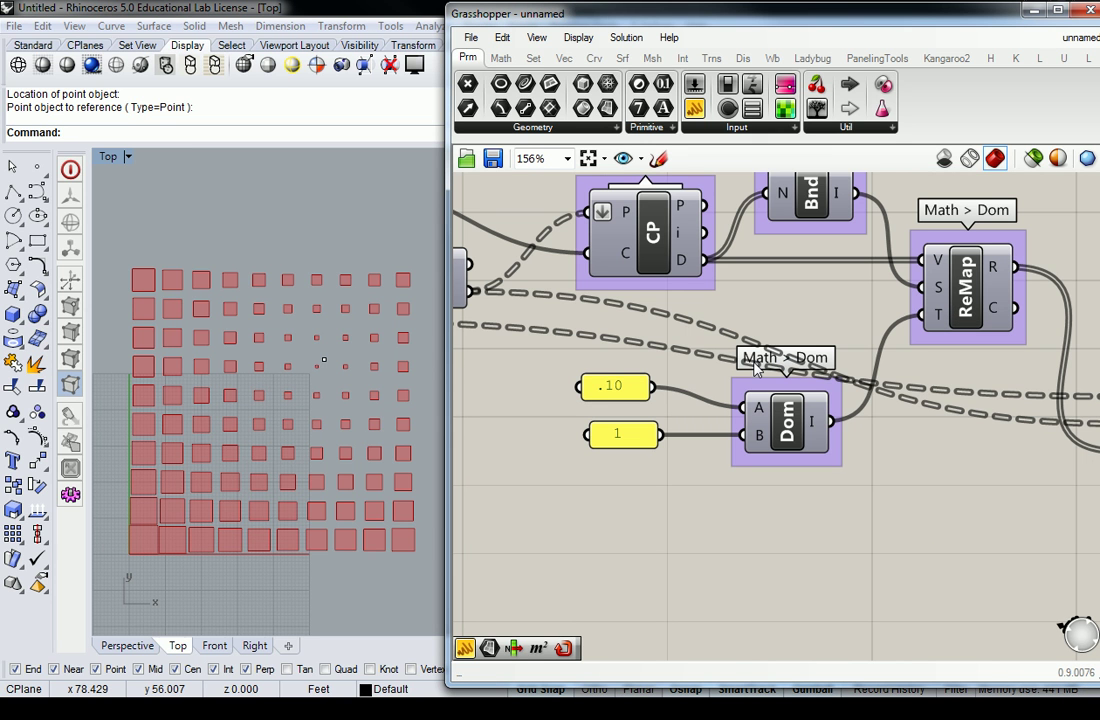
Create a number slider and a copy, wiring them to the domain's A and B inputs.
right_click_drag(670, 470, 739, 444)
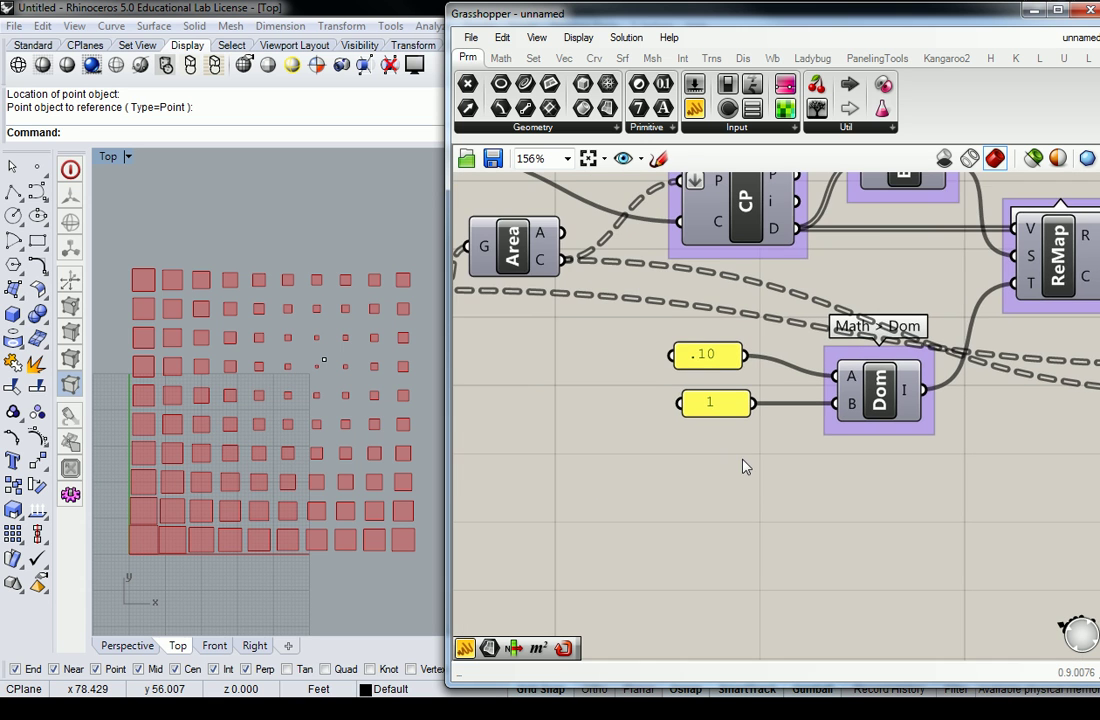
scroll(739, 444, "down", 2)
double_click(676, 464)
type("0")
key("BackSpace")
type("epw")
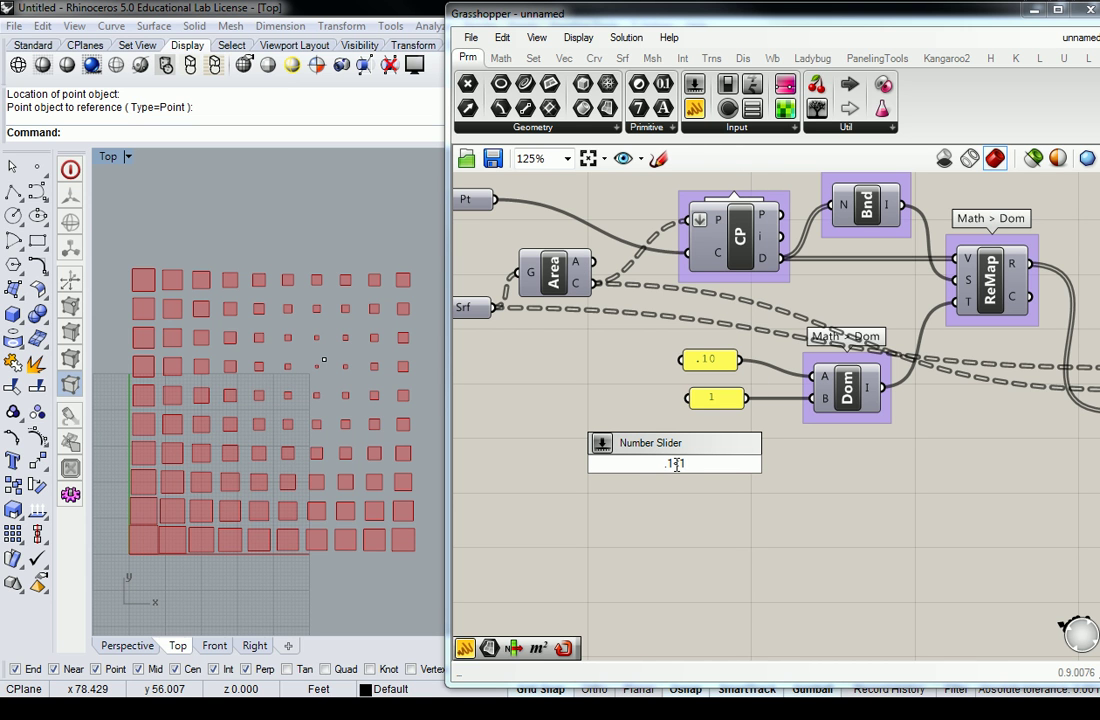
type("00")
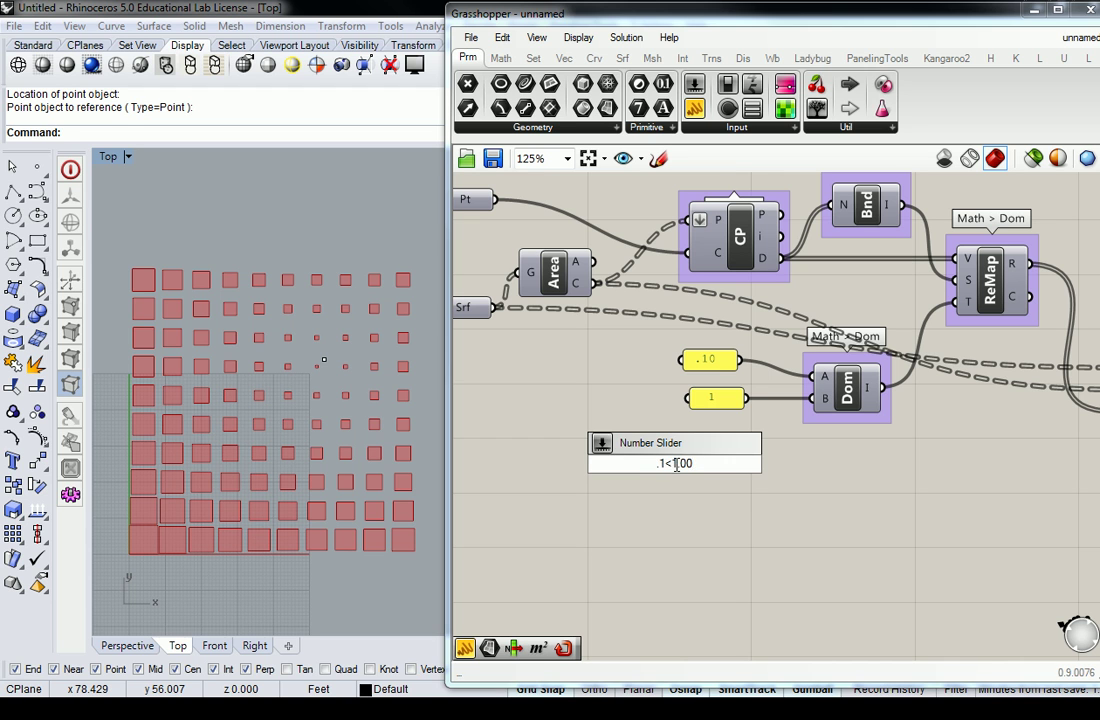
key("Return")
left_click(729, 447)
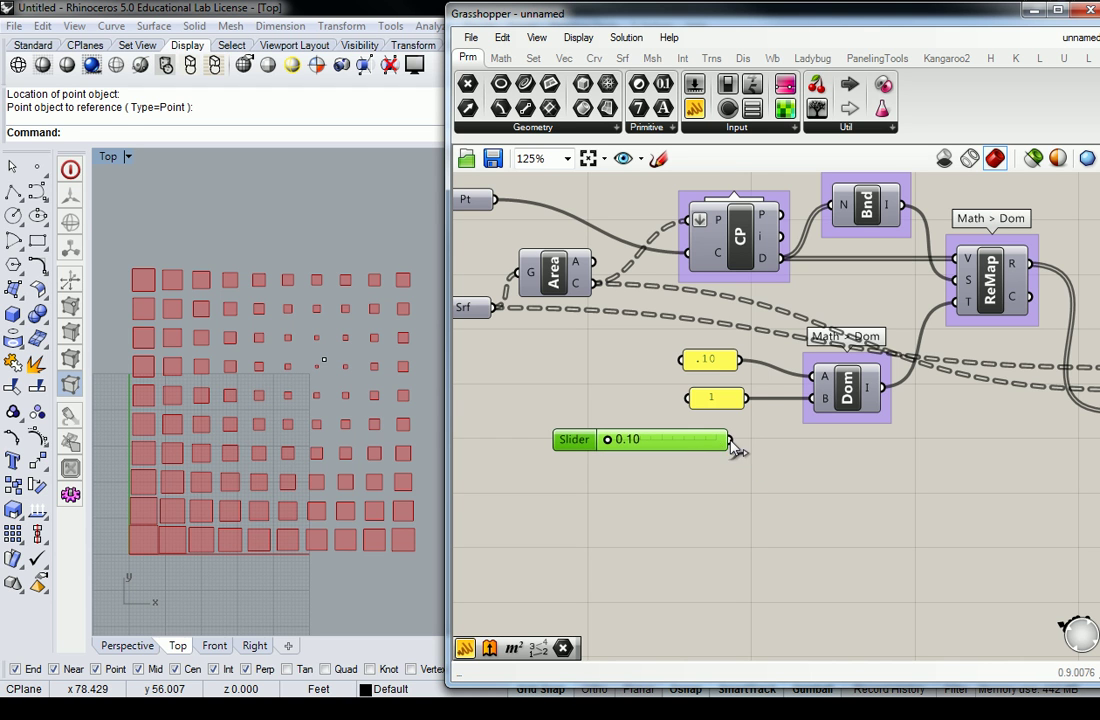
left_click_drag(729, 439, 812, 376)
left_click_drag(729, 450, 727, 484, "alt")
left_click_drag(597, 486, 812, 398)
left_click_drag(723, 449, 675, 437)
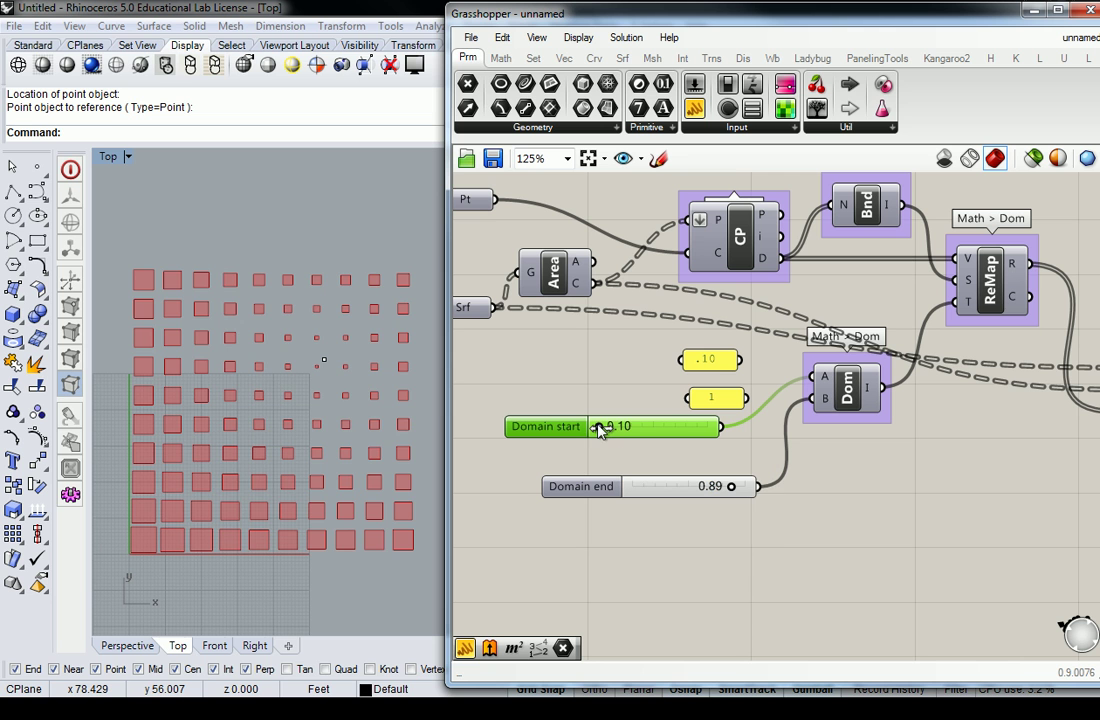
Tune the Domain start and Domain end sliders, leaving Domain end at 0.96.
left_click_drag(599, 428, 622, 428)
mouse_move(731, 487)
left_mouse_down()
mouse_move(686, 490)
mouse_move(734, 488)
left_mouse_up()
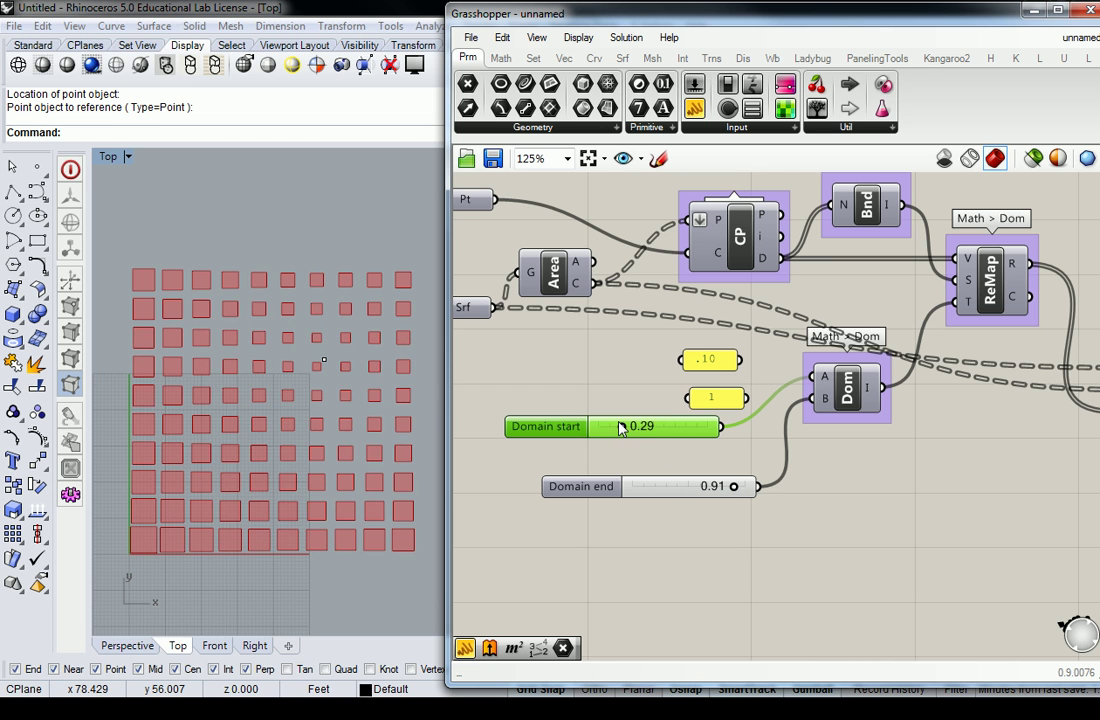
left_click_drag(624, 432, 603, 440)
mouse_move(734, 487)
left_mouse_down()
mouse_move(632, 486)
mouse_move(740, 486)
left_mouse_up()
left_click(830, 486)
Apply the expression 1-x to Scale's F input so squares grow near the attractor.
scroll(832, 468, "down", 5)
scroll(932, 437, "up", 5)
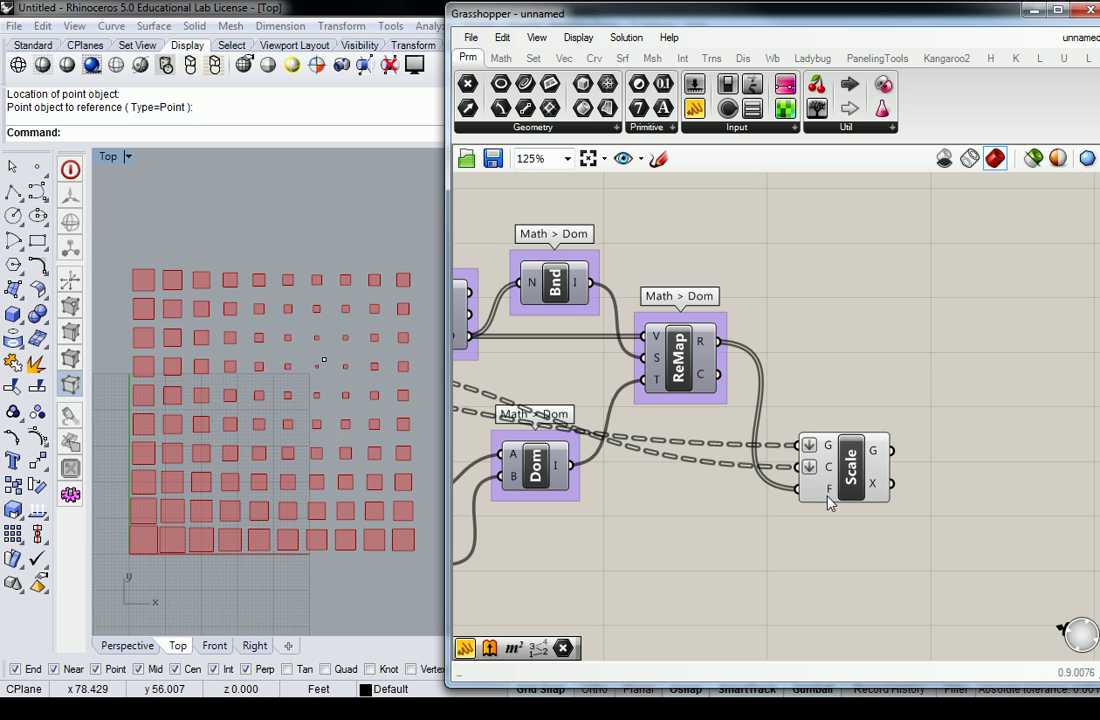
mouse_move(828, 503)
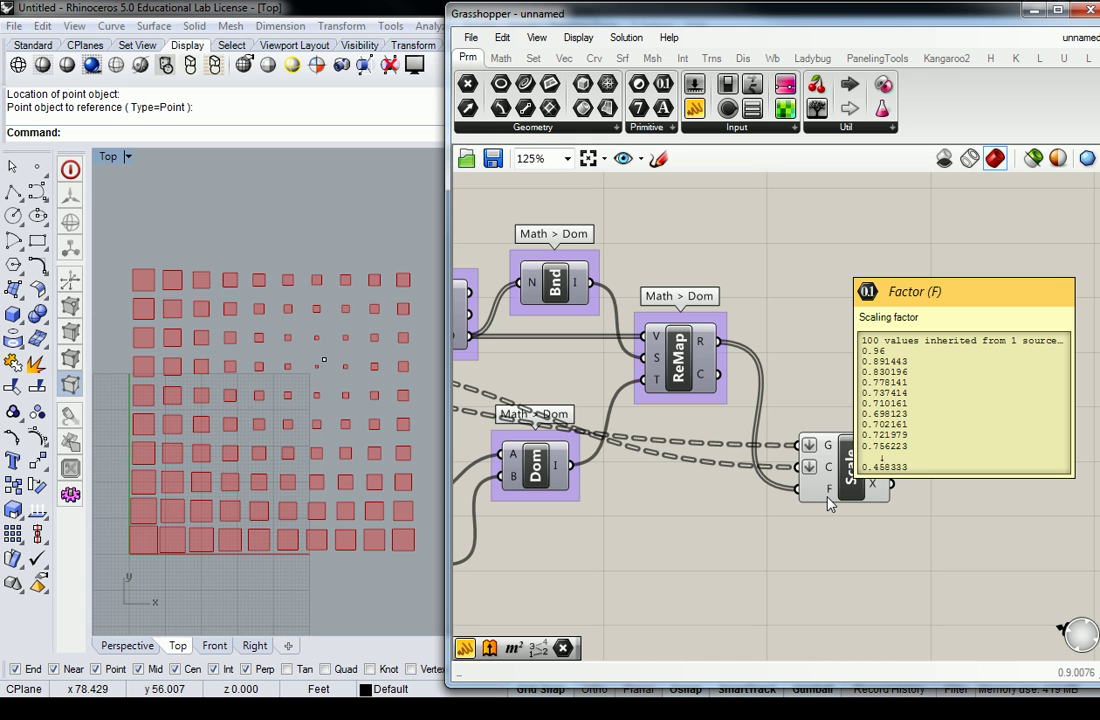
left_click_drag(849, 491, 893, 488)
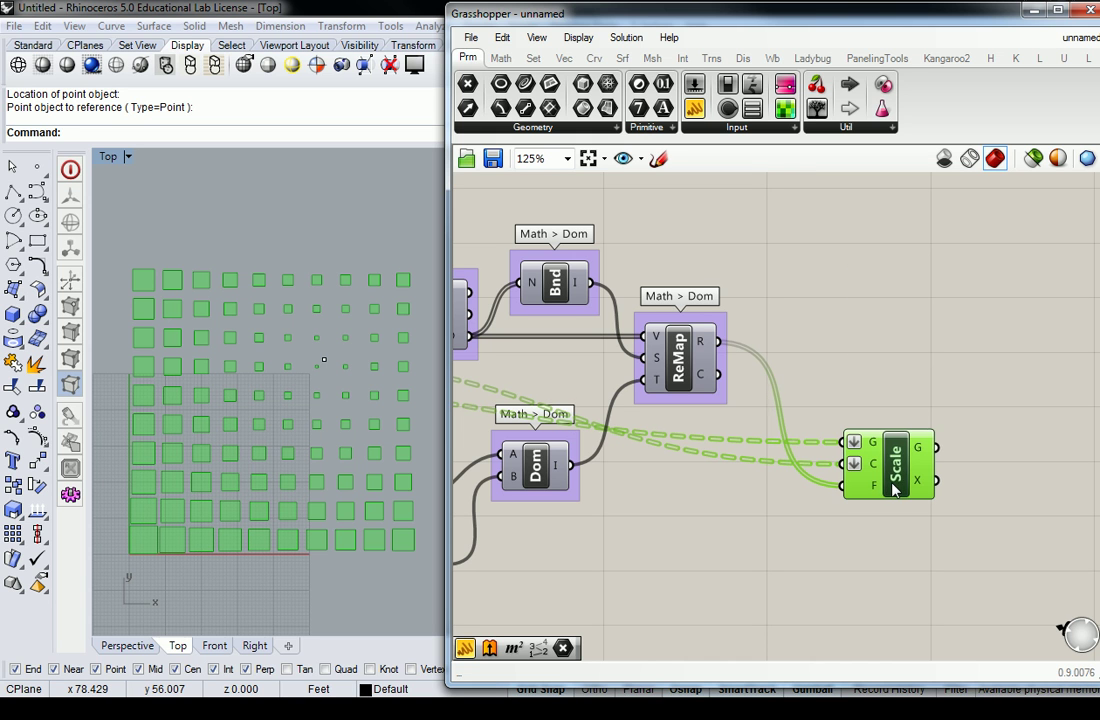
right_click(871, 486)
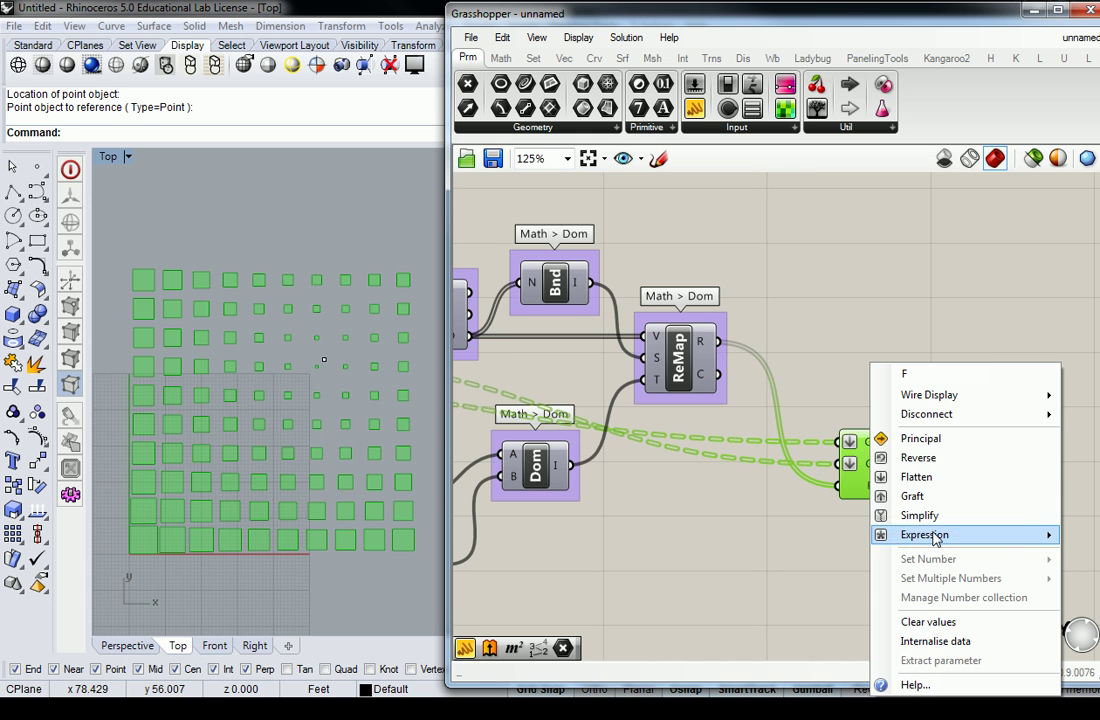
left_click(945, 233)
right_click_drag(903, 423, 728, 408)
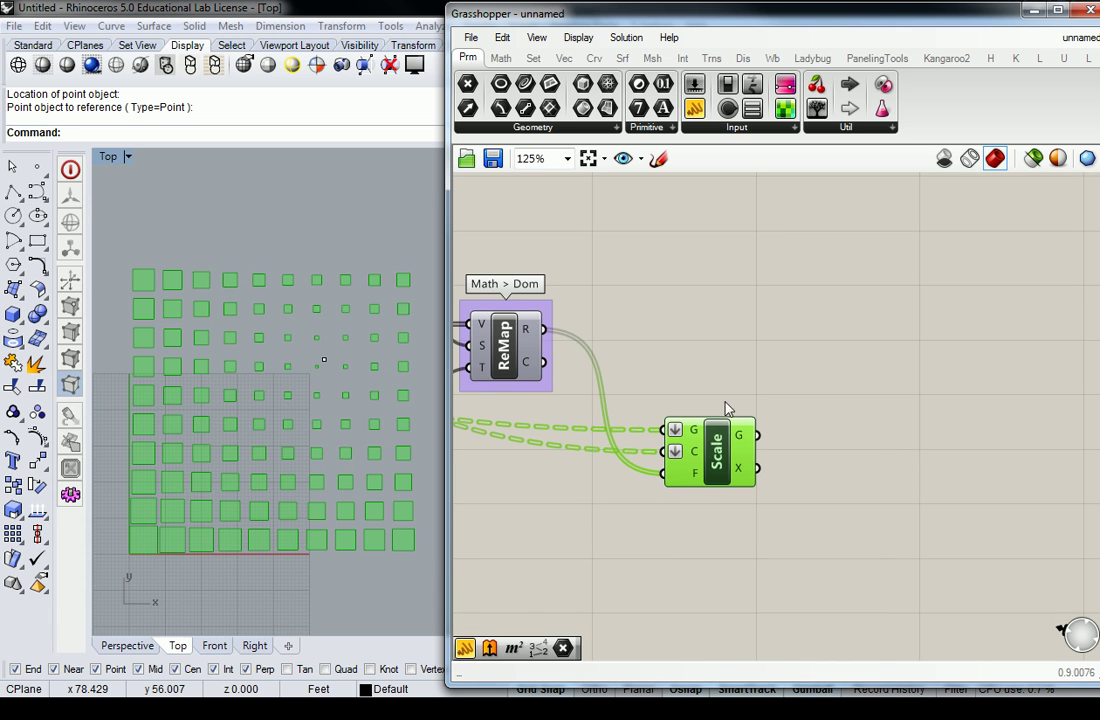
right_click(687, 484)
mouse_move(768, 538)
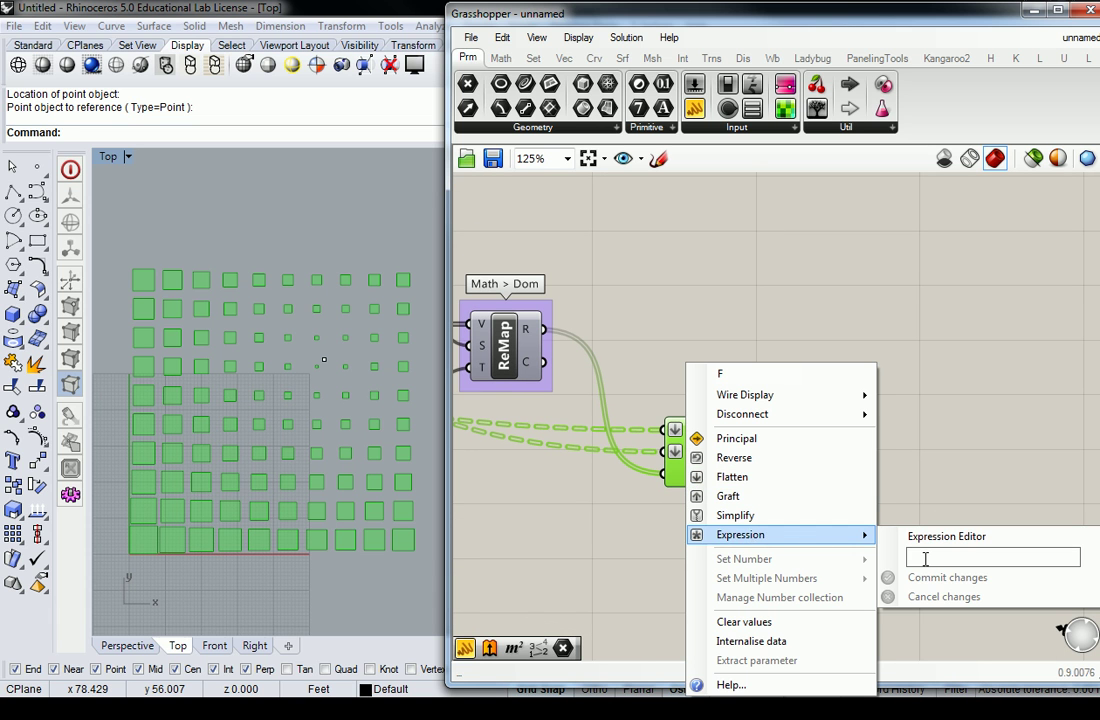
type("1-x")
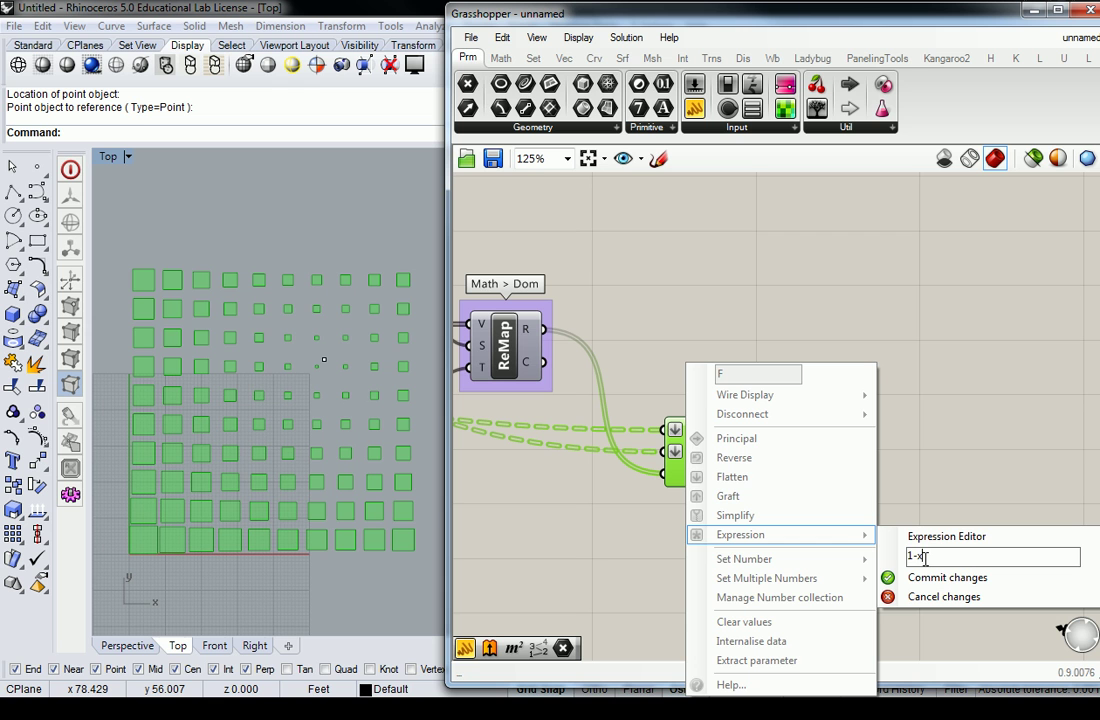
left_click(810, 577)
left_click(891, 500)
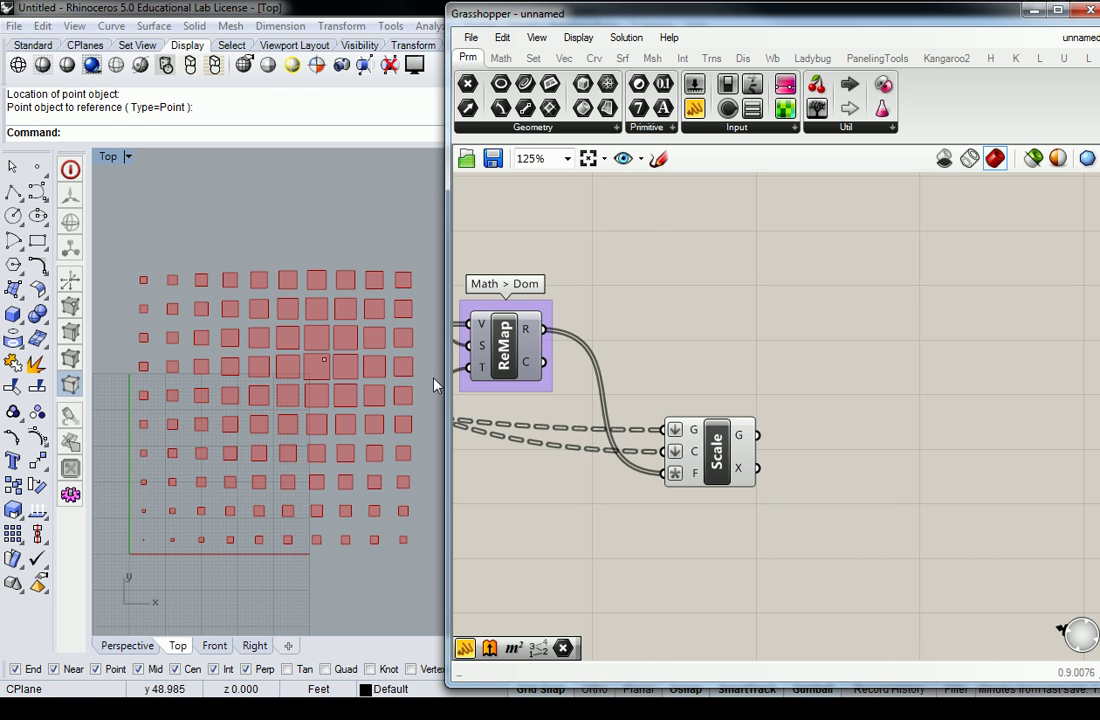
Set Domain start to 0.20 and move the attractor point to the grid's lower-right corner.
right_click_drag(562, 381, 1022, 404)
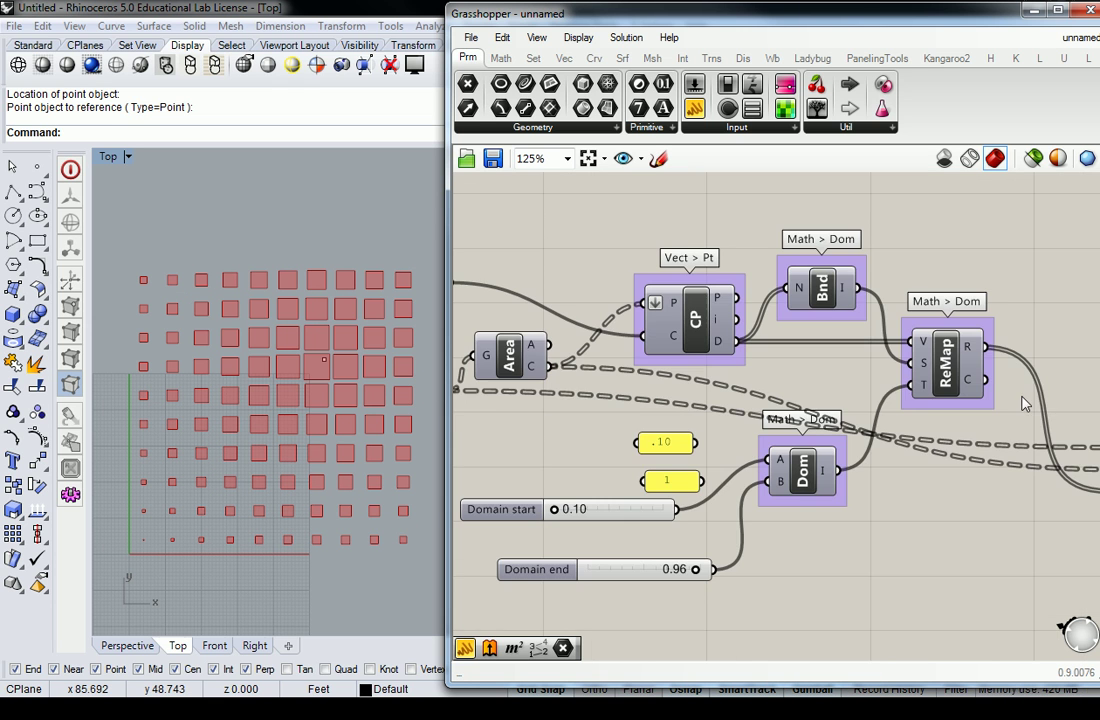
right_click_drag(656, 469, 647, 449)
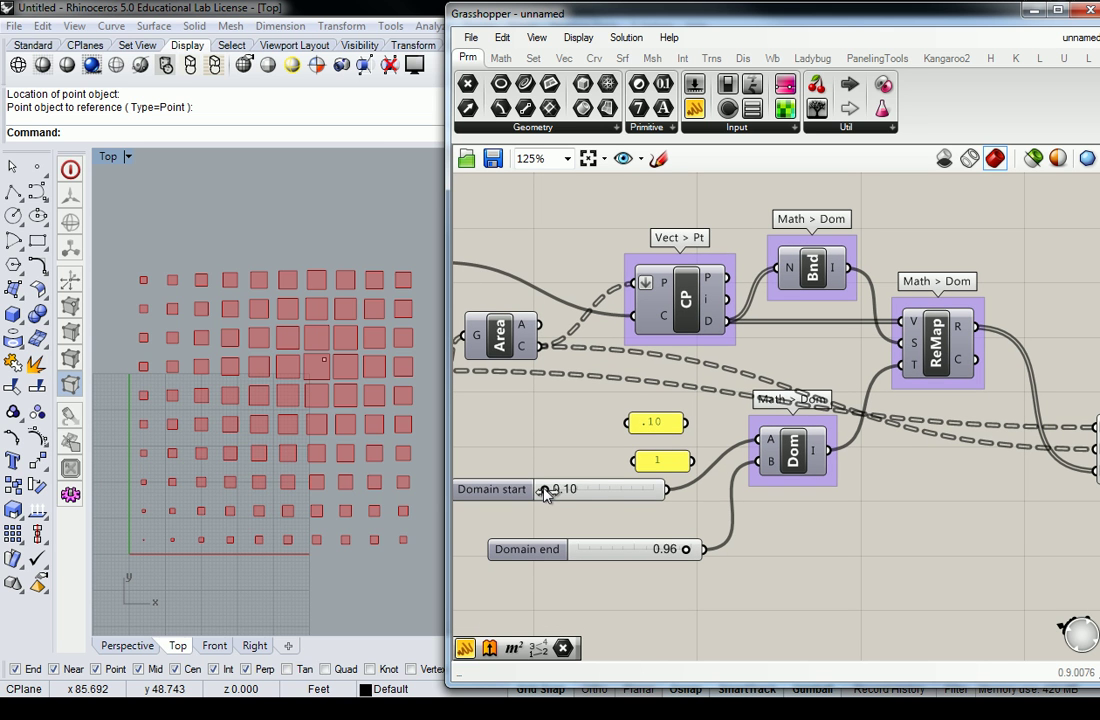
mouse_move(545, 489)
left_mouse_down()
mouse_move(575, 489)
mouse_move(558, 489)
left_mouse_up()
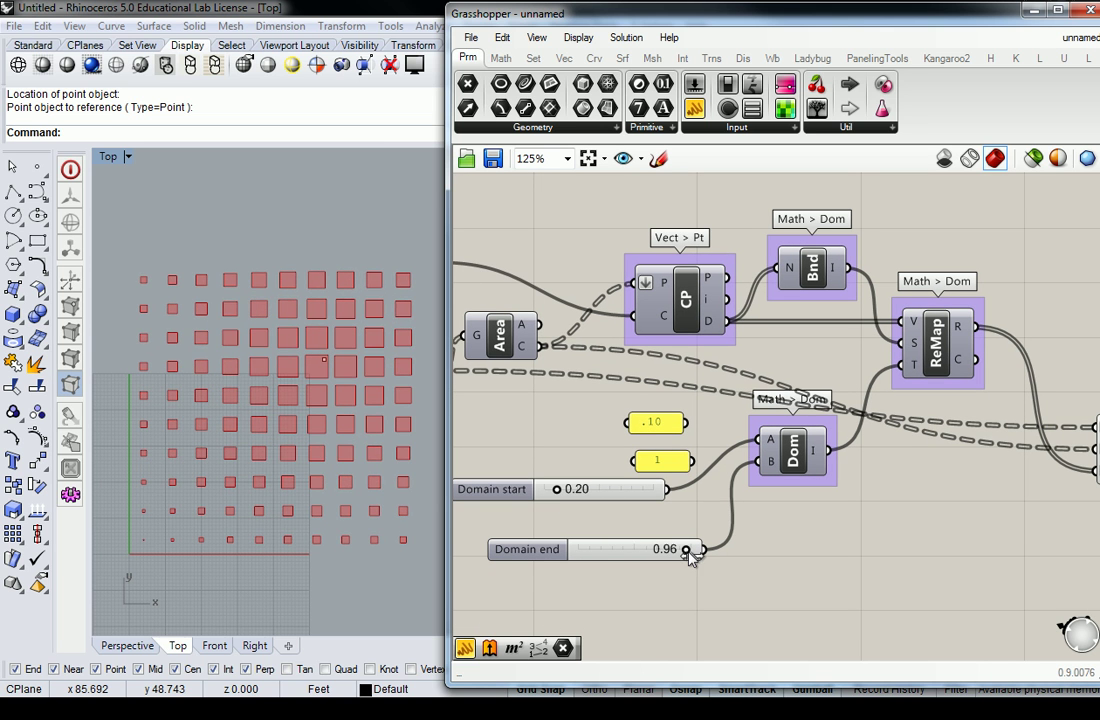
mouse_move(687, 550)
left_mouse_down()
mouse_move(590, 551)
mouse_move(671, 556)
left_mouse_up()
left_click(324, 360)
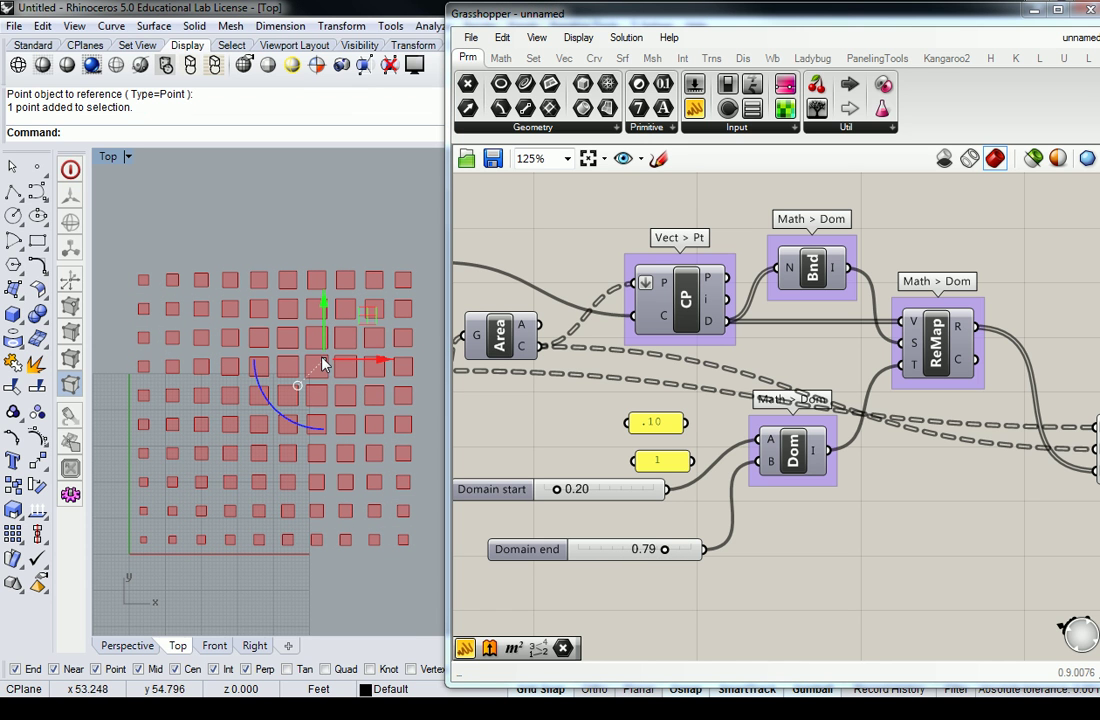
left_click_drag(324, 360, 406, 543)
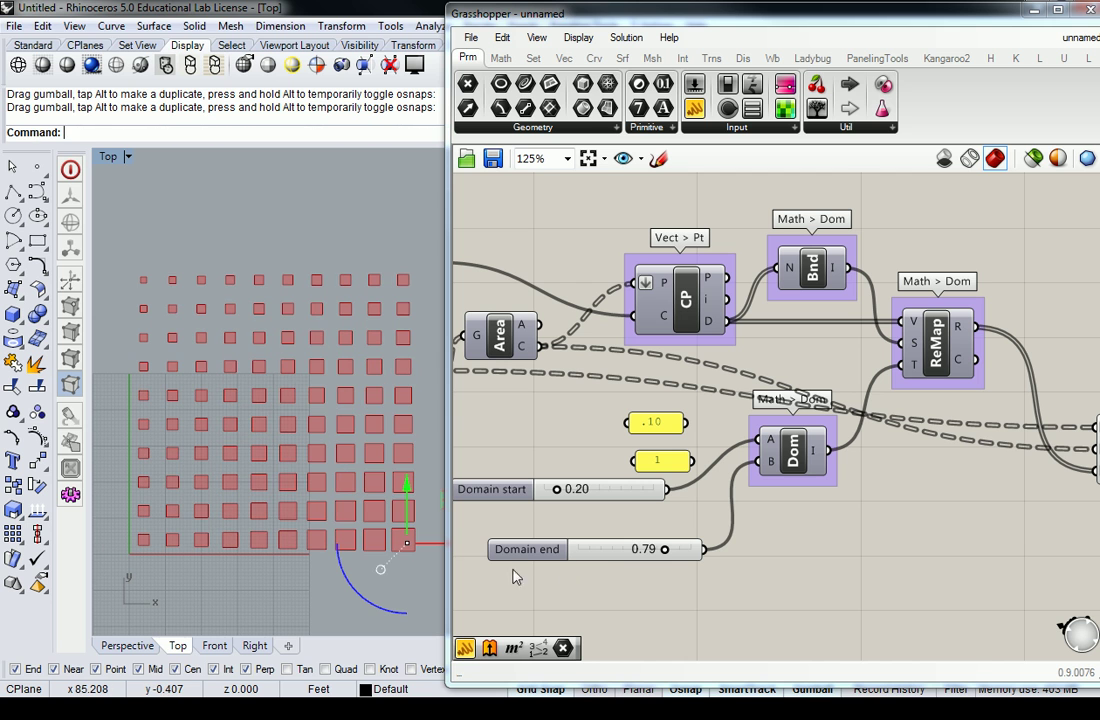
Adjust Domain end to 0.90 and bring the whole definition into view.
left_click(669, 553)
left_click_drag(669, 553, 705, 545)
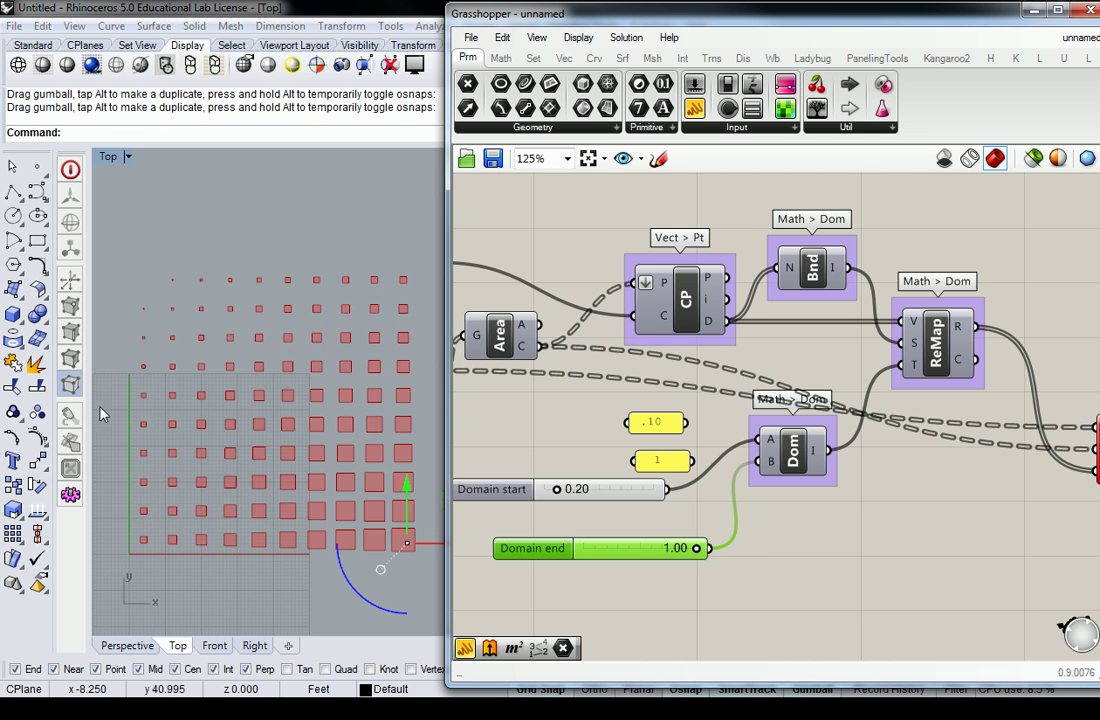
scroll(835, 497, "down", 3)
scroll(901, 459, "up", 3)
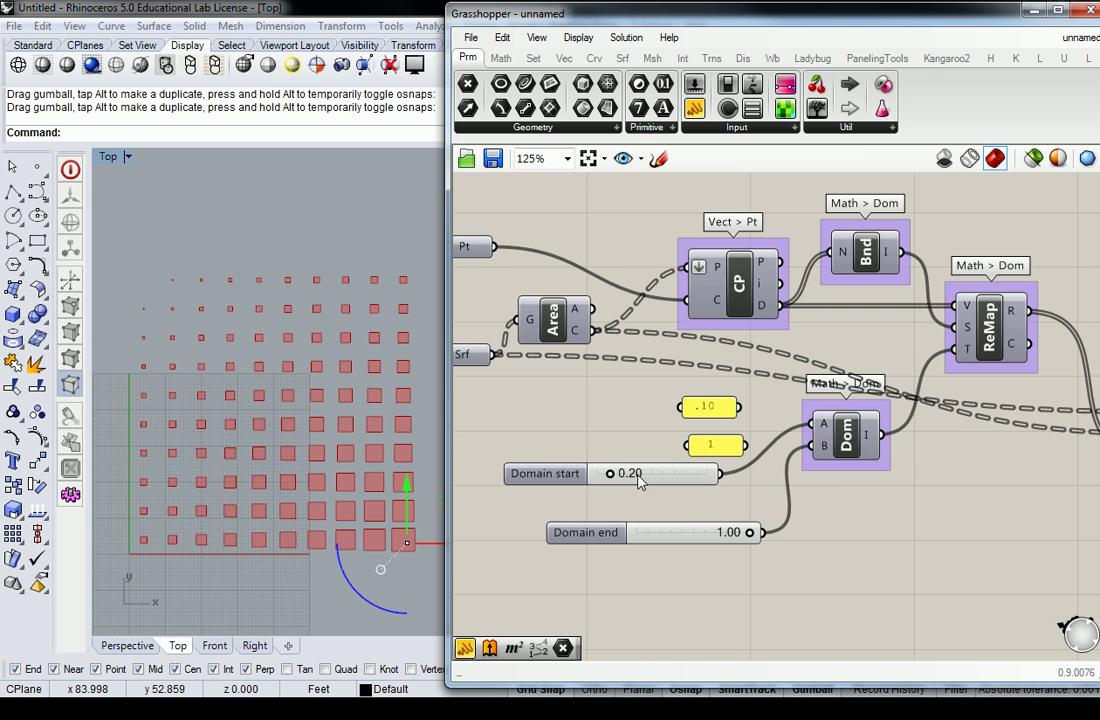
left_click_drag(748, 536, 735, 533)
scroll(905, 505, "down", 3)
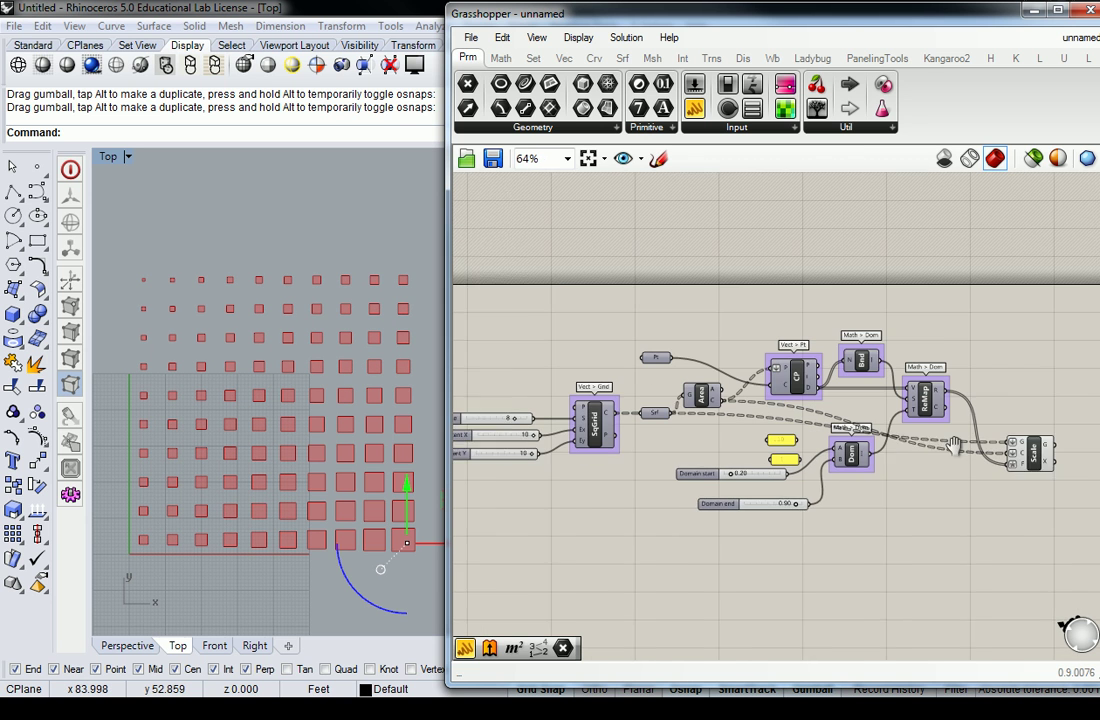
right_click_drag(880, 439, 919, 448)
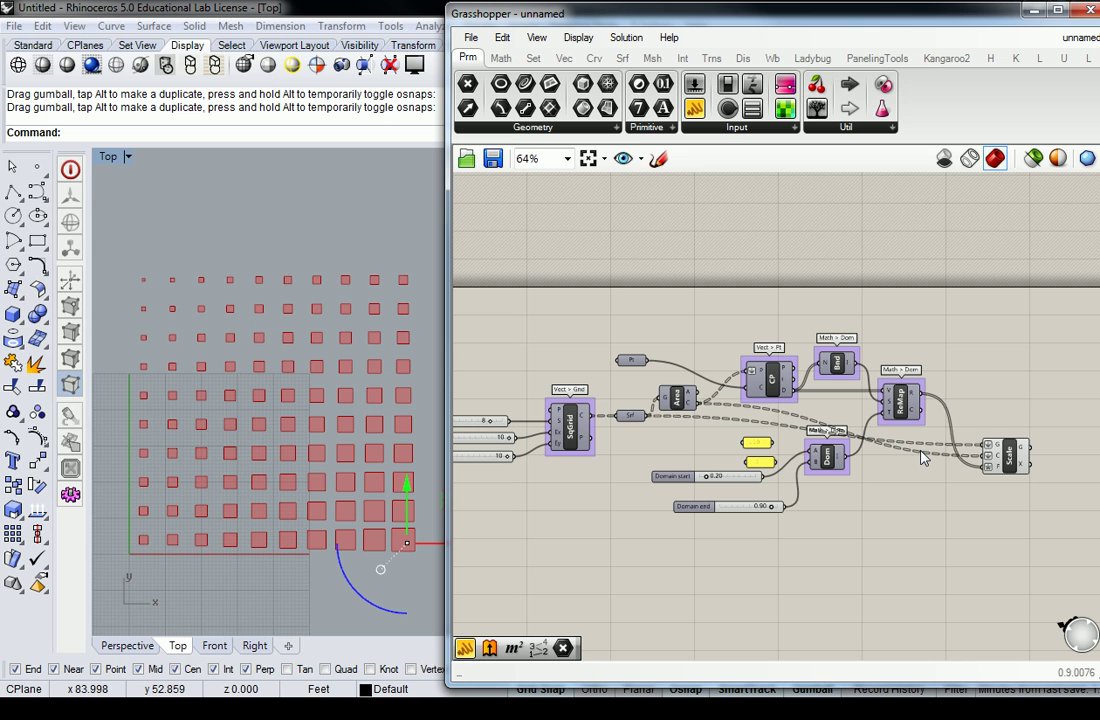